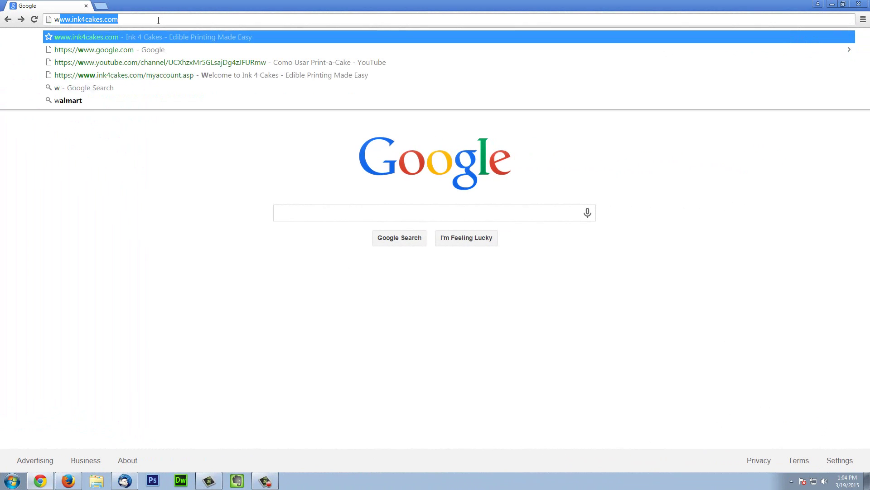
pyautogui.write('.')
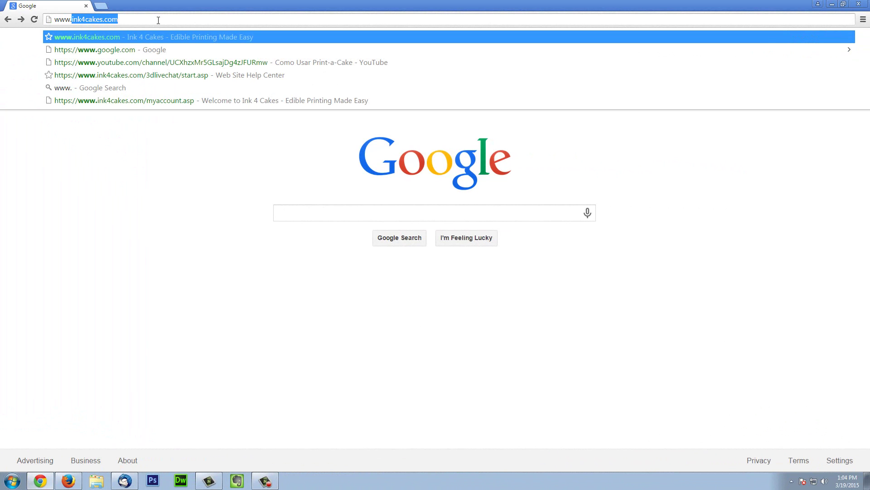
pyautogui.press('Return')
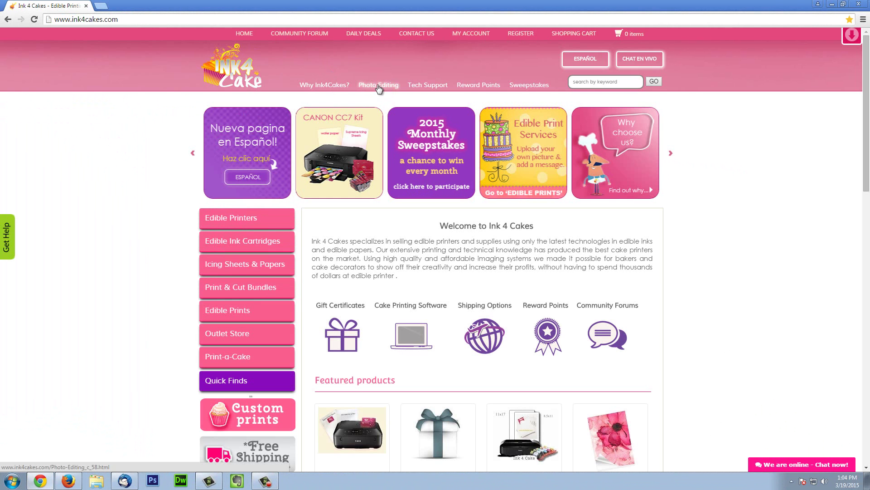
pyautogui.click(381, 86)
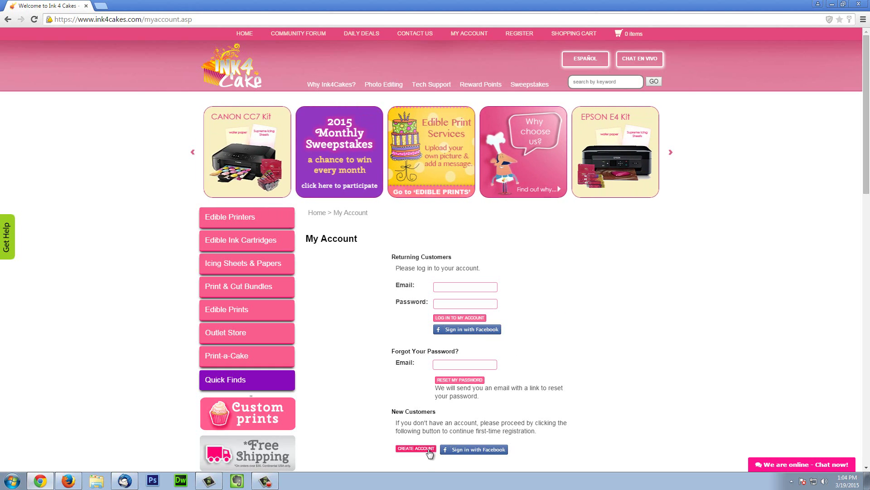
# - Log in to the returning customer account by entering the account e-mail and password
pyautogui.click(453, 286)
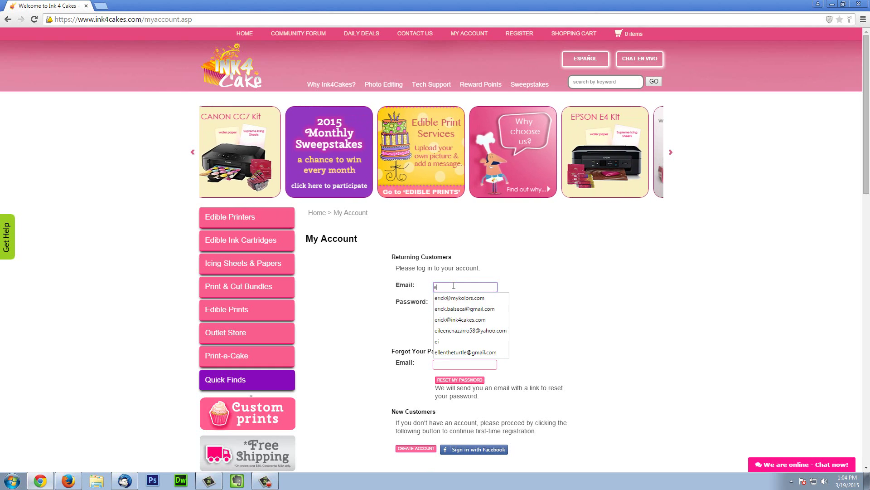
pyautogui.write('err')
pyautogui.press('BackSpace')
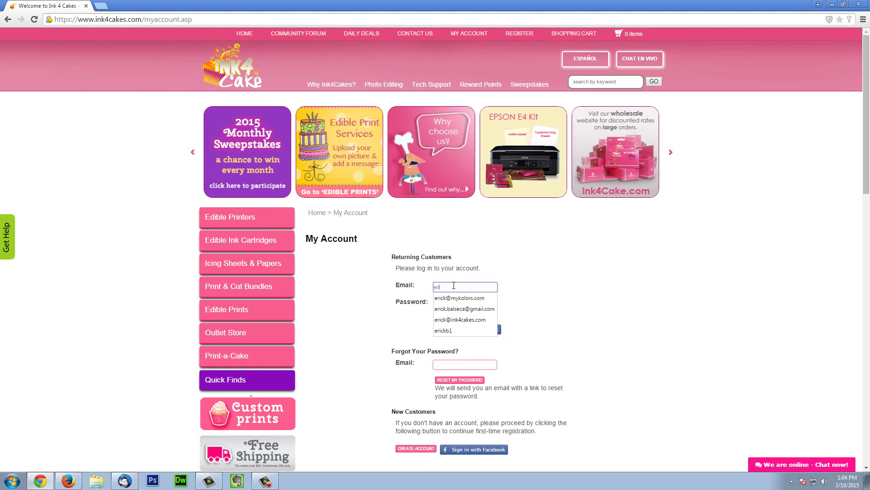
pyautogui.write('i')
pyautogui.press('Down')
pyautogui.press('Down')
pyautogui.press('Down')
pyautogui.press('Tab')
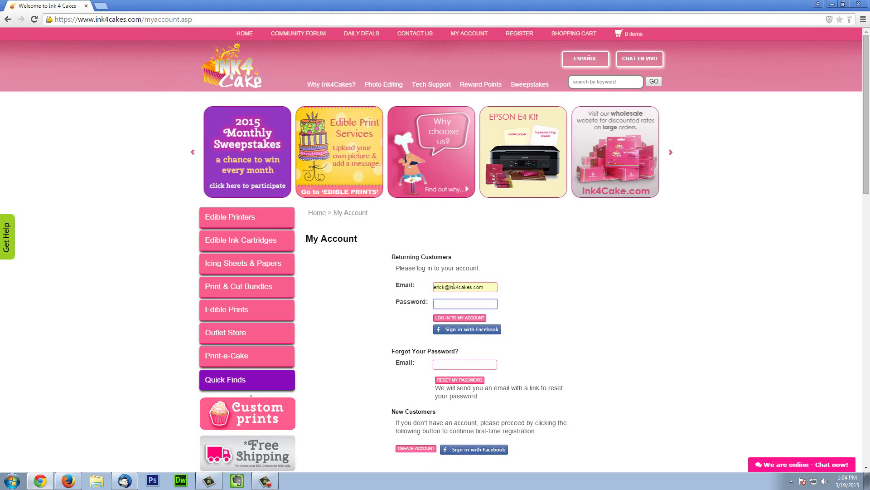
pyautogui.write('•••••')
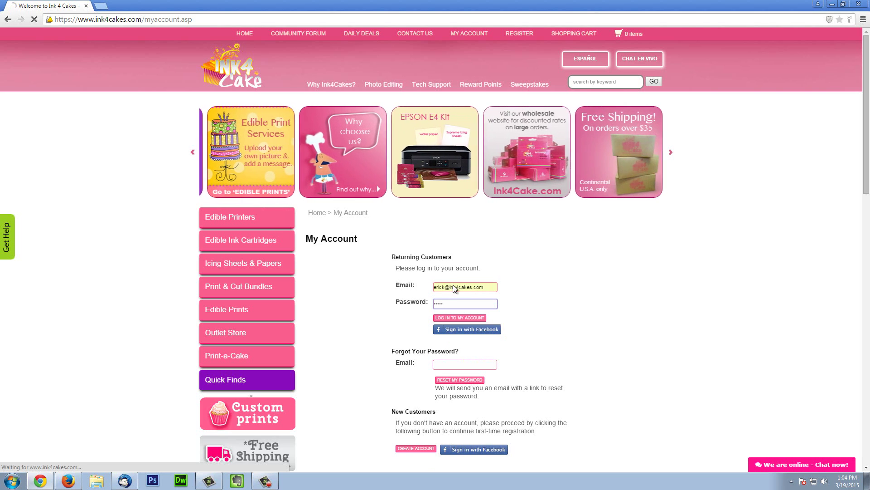
pyautogui.press('Return')
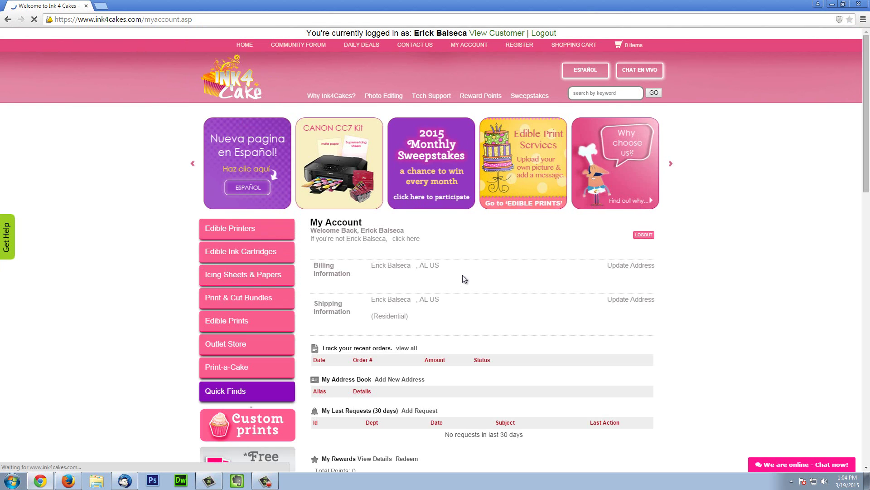
# - Open the Photo Editing page and bring up its embedded PicMonkey editor
pyautogui.click(371, 92)
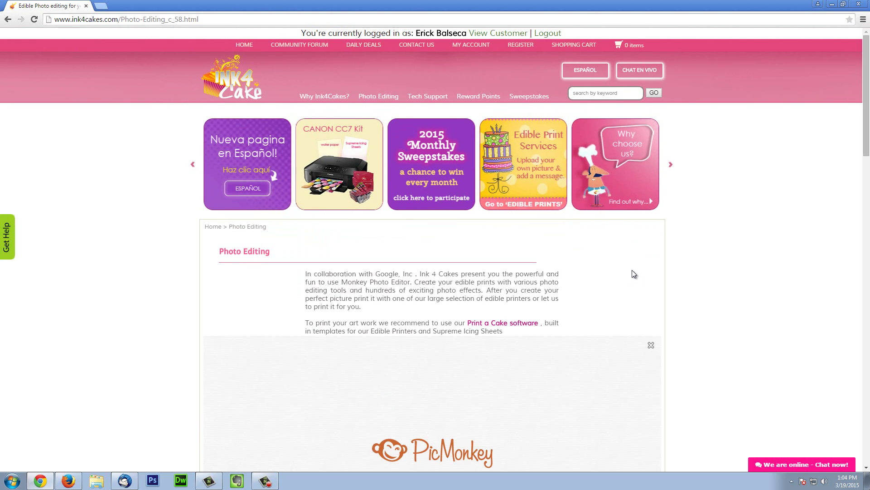
pyautogui.scroll(-4, 633, 272)
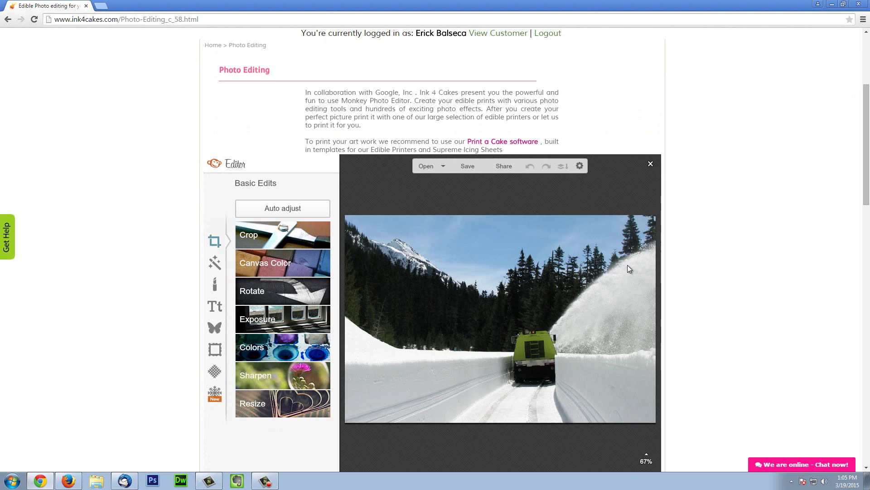
pyautogui.scroll(-2, 627, 269)
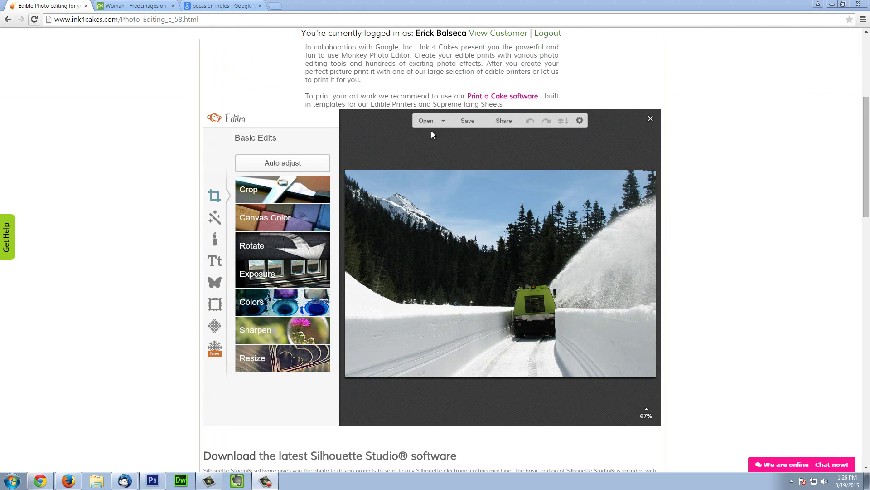
# - Open the portrait photo of the woman in the black hat from the computer
pyautogui.click(444, 121)
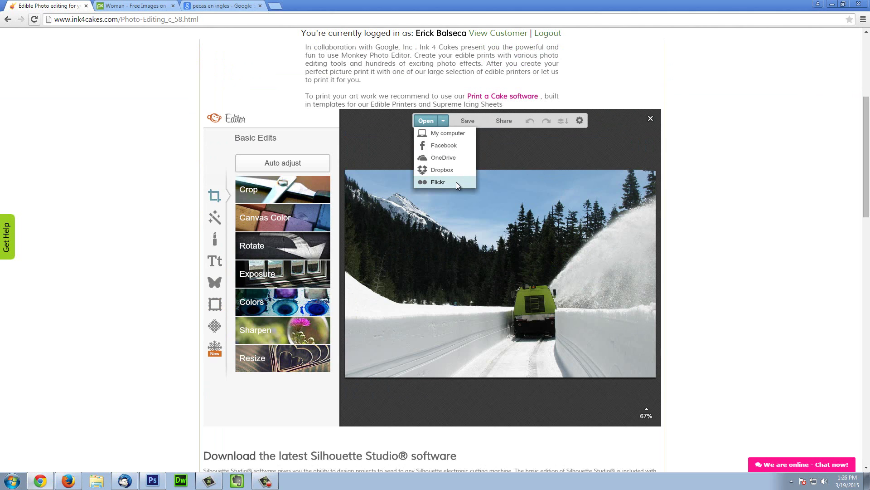
pyautogui.click(461, 134)
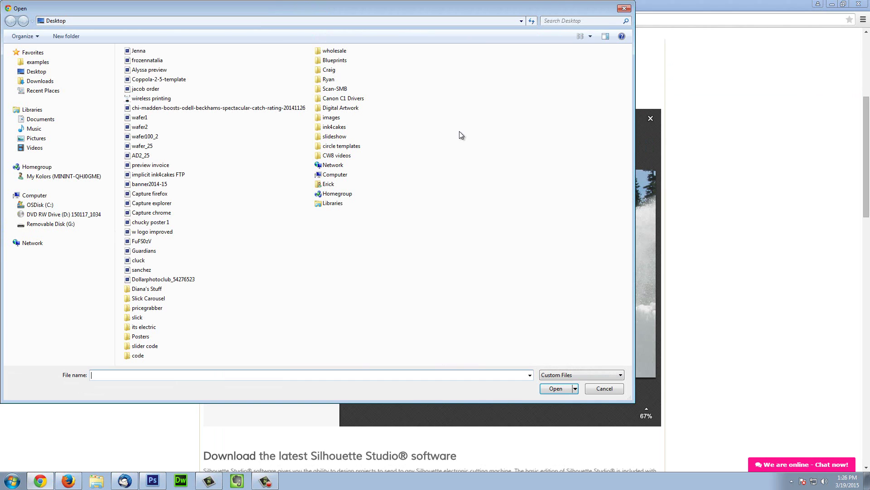
pyautogui.click(138, 51)
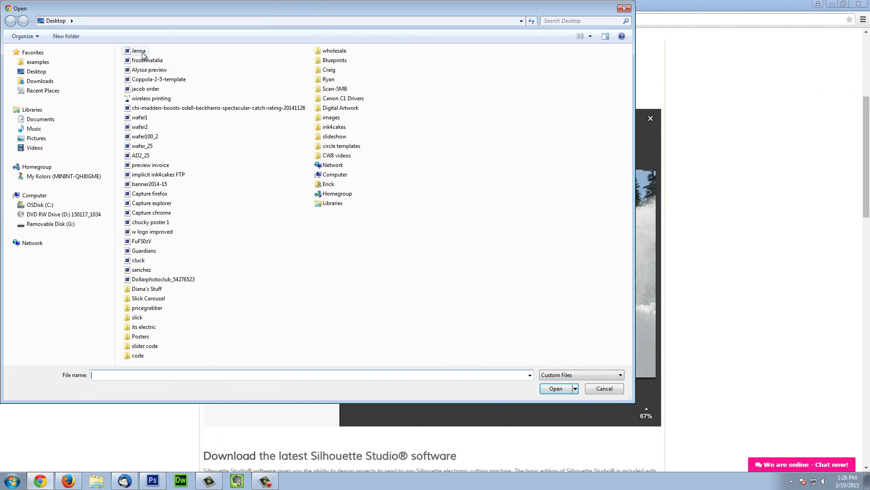
pyautogui.click(555, 388)
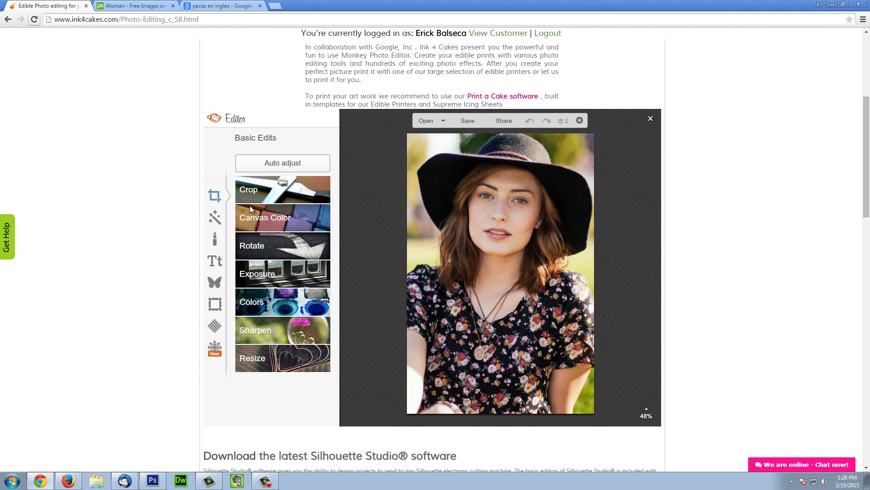
# - Crop the portrait to 854 x 1158 with no fixed proportions, keeping the full width and trimming the lower edge
pyautogui.click(254, 185)
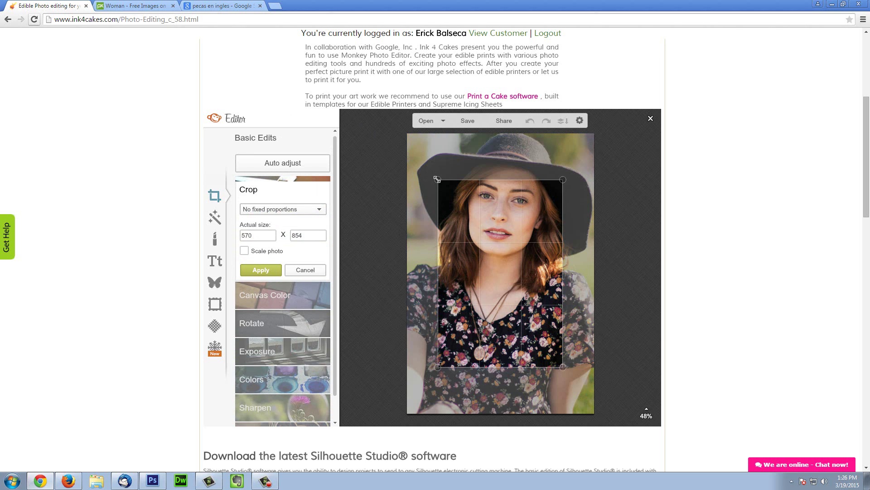
pyautogui.moveTo(437, 179); pyautogui.dragTo(408, 134)
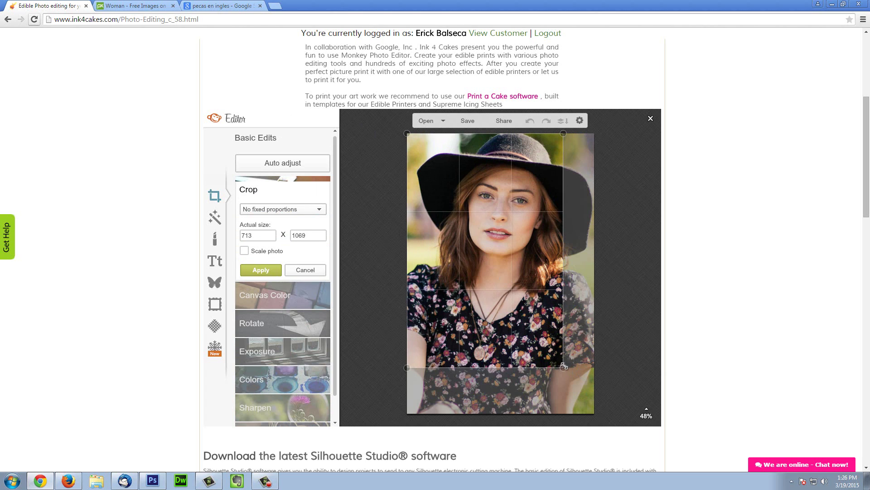
pyautogui.moveTo(564, 366); pyautogui.dragTo(595, 388)
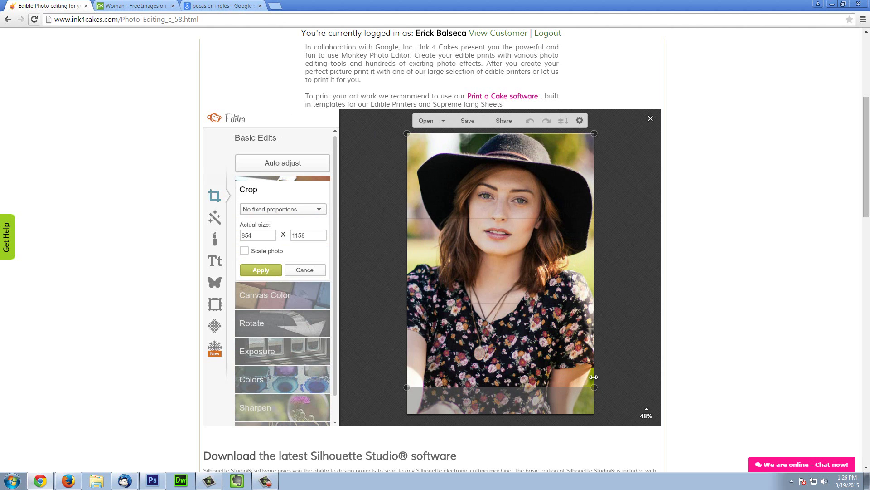
pyautogui.click(277, 271)
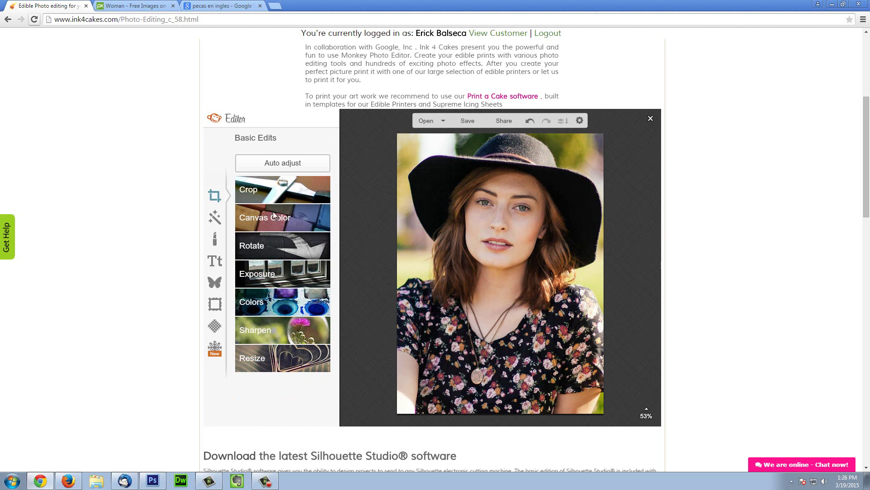
# - Try rotating the portrait clockwise in four quarter turns
pyautogui.click(276, 252)
pyautogui.click(272, 267)
pyautogui.click(272, 267)
pyautogui.click(272, 267)
pyautogui.click(273, 267)
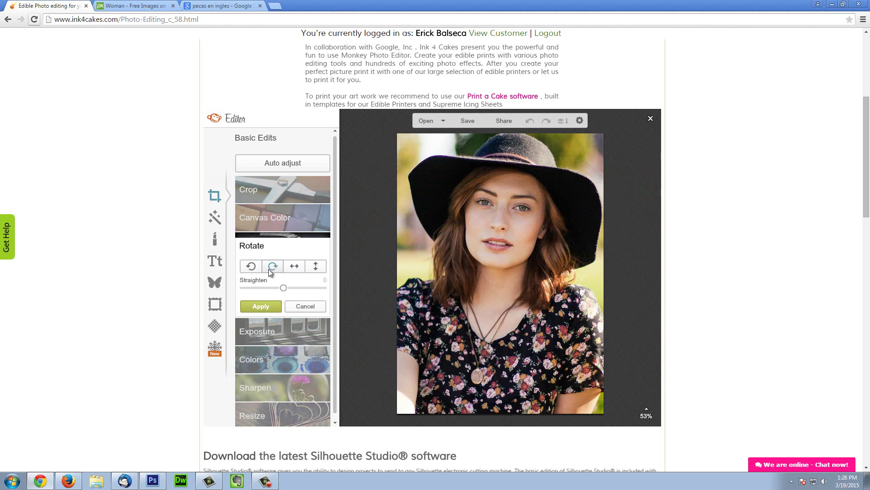
pyautogui.click(316, 308)
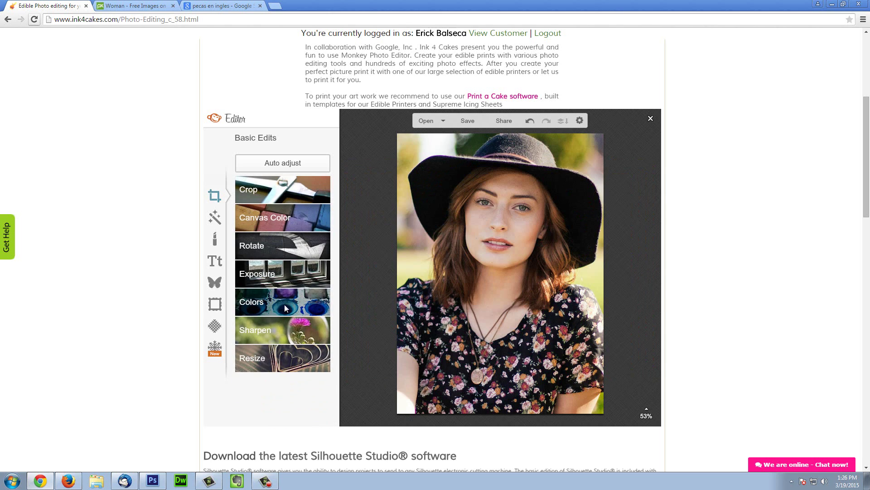
# - Adjust the photo's exposure with brightness -3, highlights 4, shadows 6 and contrast 19
pyautogui.click(279, 284)
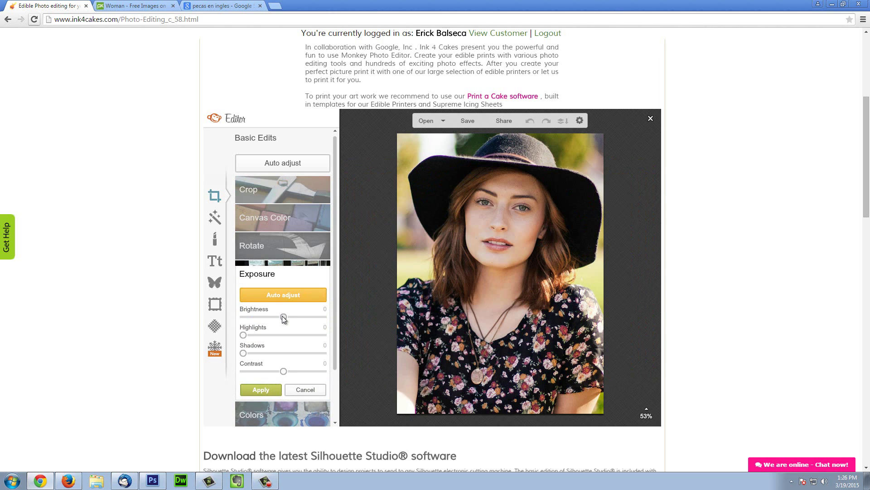
pyautogui.moveTo(282, 316)
pyautogui.mouseDown()
pyautogui.moveTo(271, 317)
pyautogui.moveTo(282, 317)
pyautogui.mouseUp()
pyautogui.moveTo(243, 353); pyautogui.dragTo(291, 369)
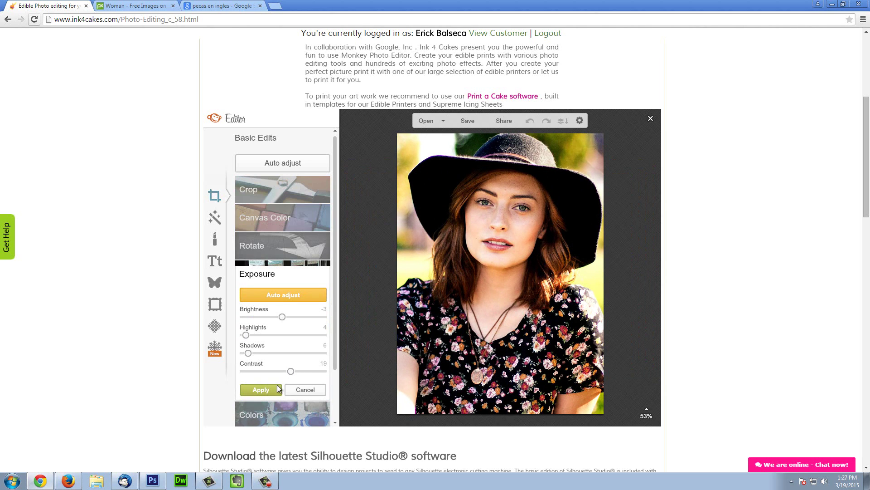
pyautogui.click(277, 385)
# - Slightly reduce the photo's color saturation and temperature and apply the color adjustment
pyautogui.click(267, 309)
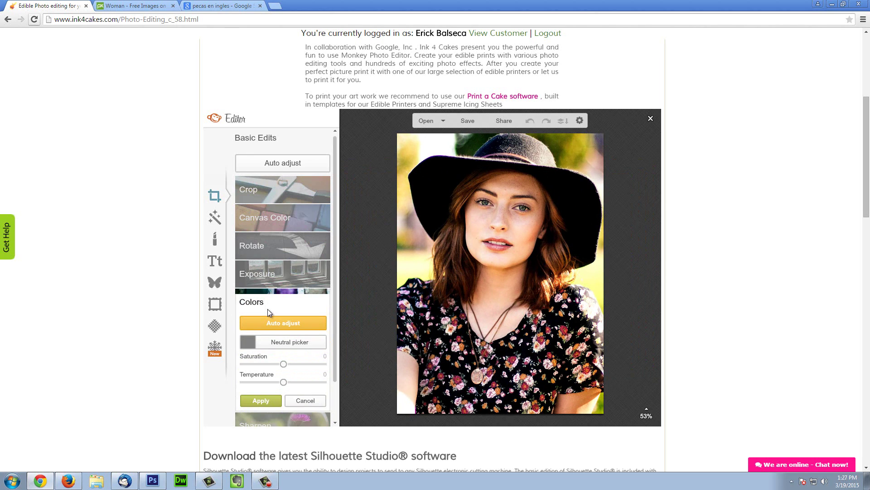
pyautogui.moveTo(281, 362); pyautogui.dragTo(264, 366)
pyautogui.moveTo(269, 360); pyautogui.dragTo(275, 359)
pyautogui.moveTo(284, 382)
pyautogui.mouseDown()
pyautogui.moveTo(293, 382)
pyautogui.moveTo(235, 383)
pyautogui.moveTo(282, 383)
pyautogui.mouseUp()
pyautogui.click(268, 399)
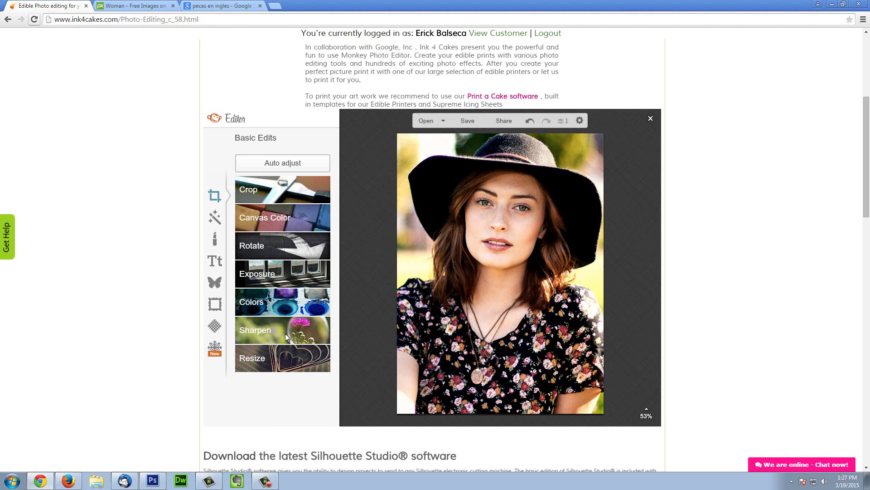
# - Sharpen the photo with sharpness 0 and clarity 21%
pyautogui.click(285, 332)
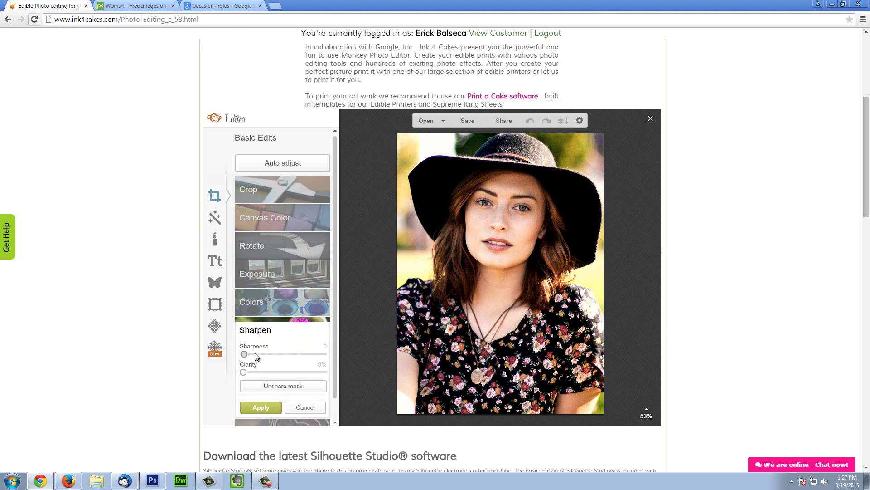
pyautogui.moveTo(276, 354); pyautogui.dragTo(265, 373)
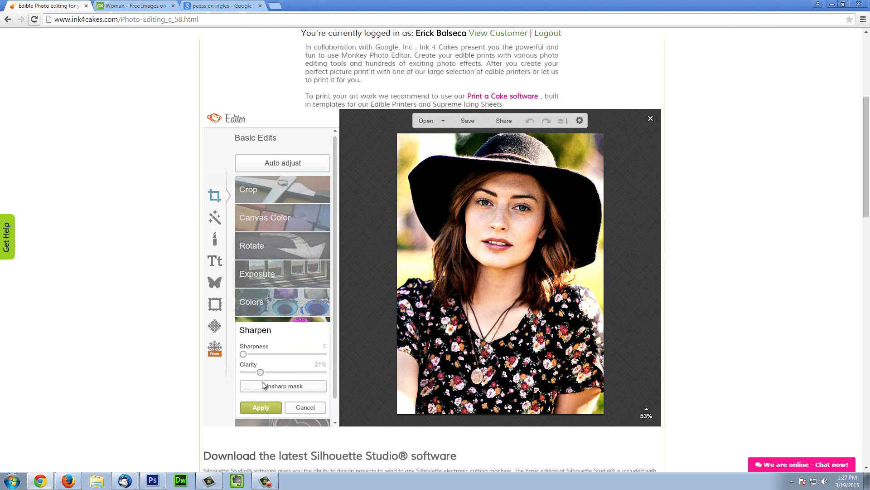
pyautogui.click(261, 406)
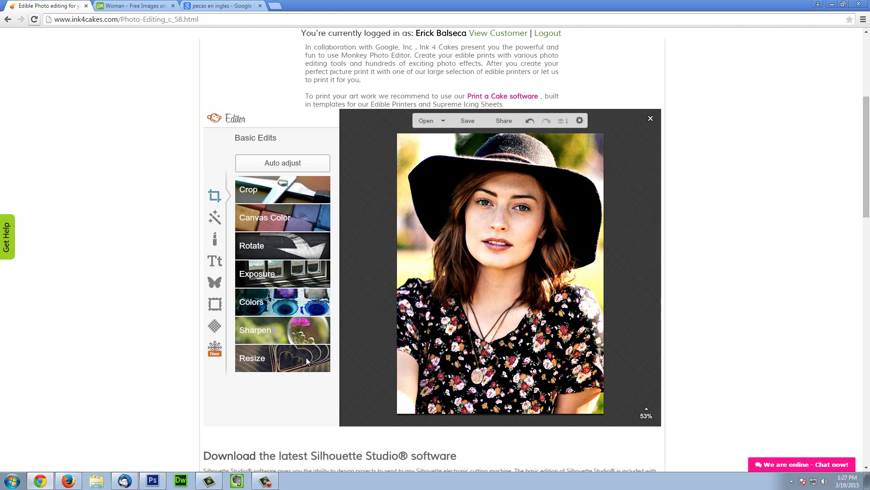
pyautogui.click(285, 356)
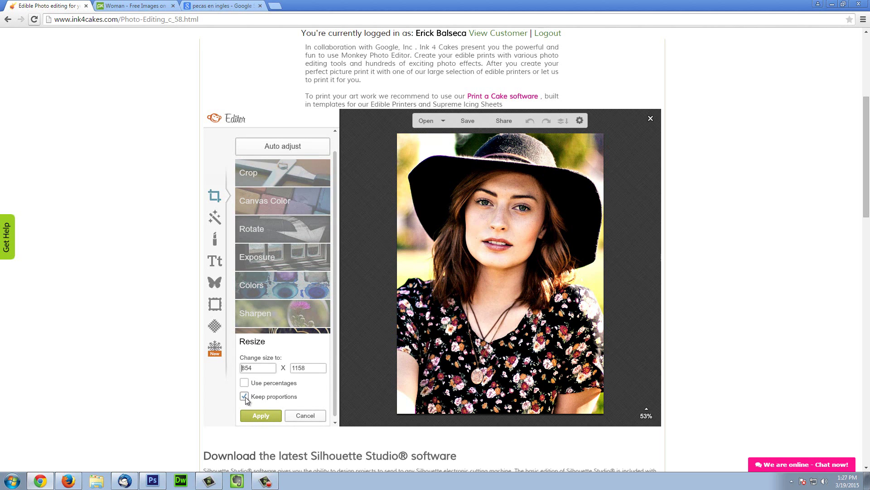
pyautogui.click(298, 415)
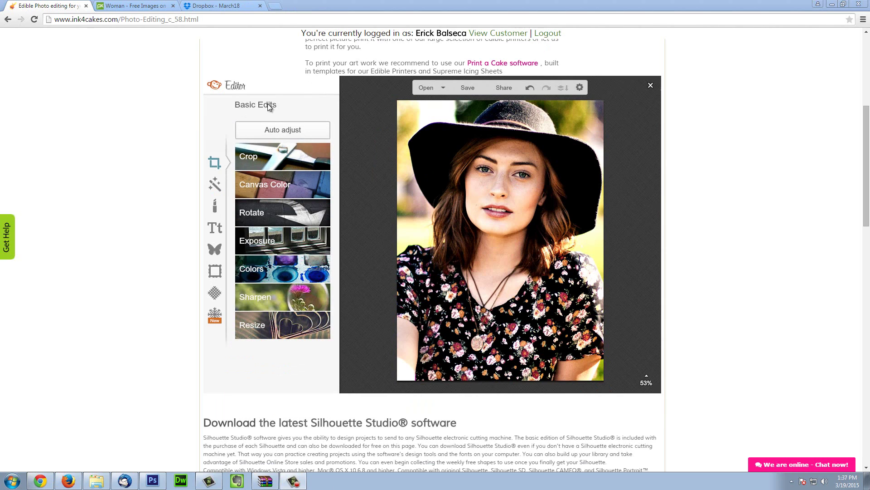
# - Try the Orton and Cross Process effects on the portrait
pyautogui.click(216, 189)
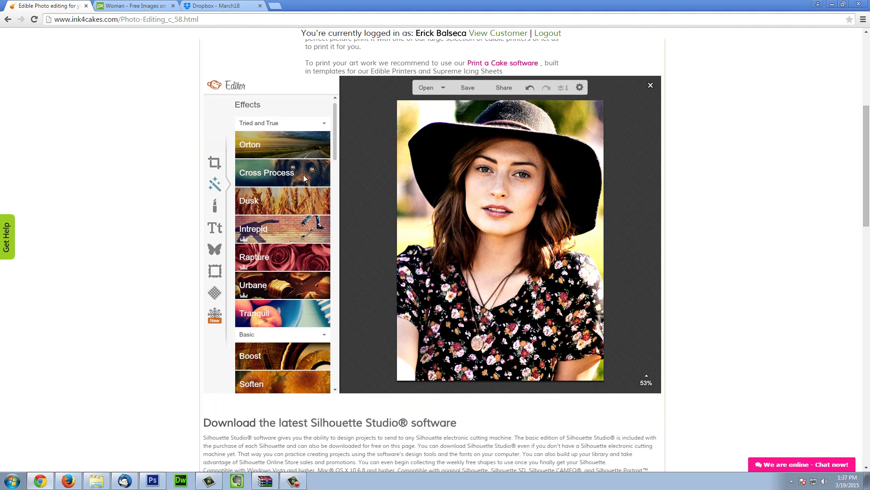
pyautogui.moveTo(335, 151)
pyautogui.mouseDown()
pyautogui.moveTo(348, 264)
pyautogui.moveTo(341, 142)
pyautogui.mouseUp()
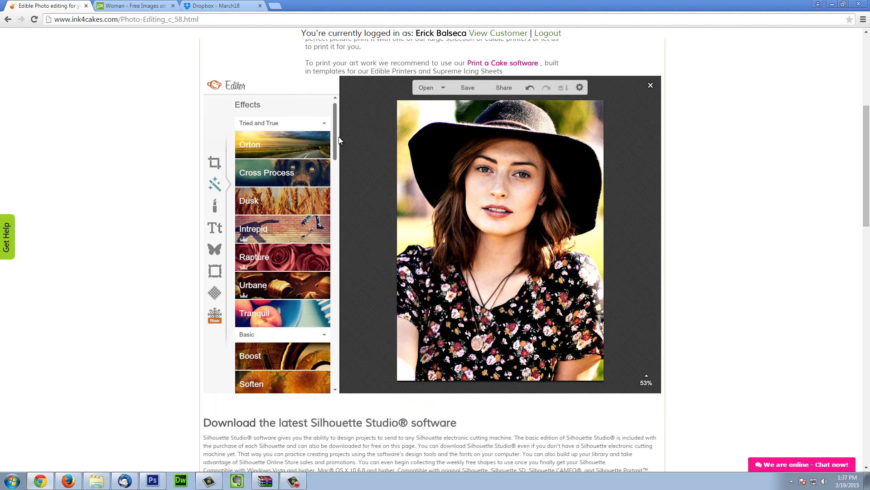
pyautogui.click(287, 145)
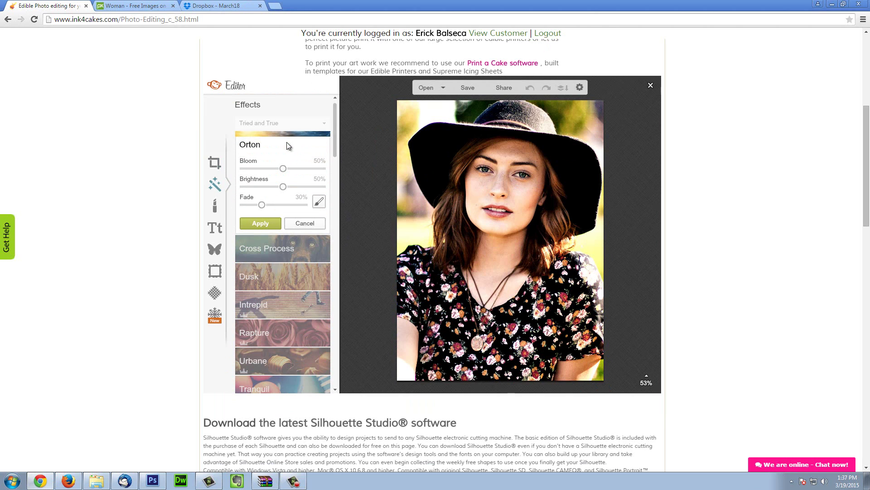
pyautogui.click(303, 227)
pyautogui.click(284, 175)
pyautogui.click(303, 232)
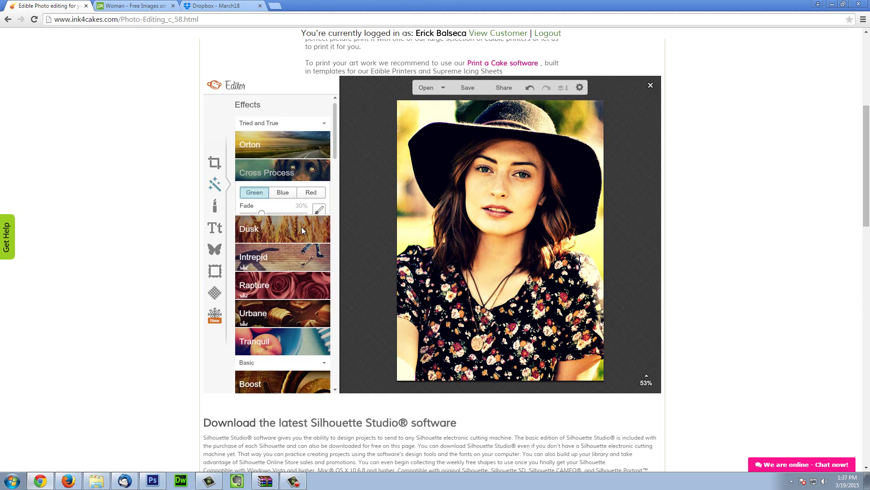
pyautogui.click(297, 208)
pyautogui.click(311, 243)
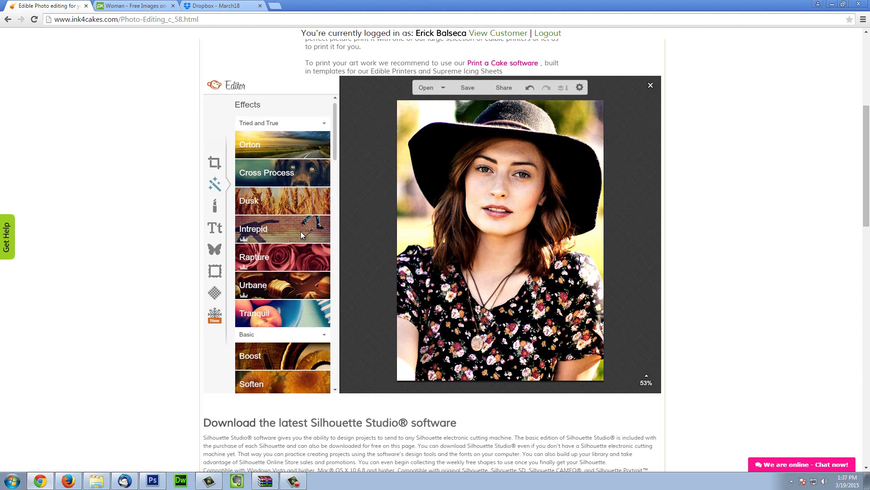
# - Try the Intrepid, Rapture, Urbane and Tranquil effects on the portrait
pyautogui.click(301, 231)
pyautogui.click(310, 274)
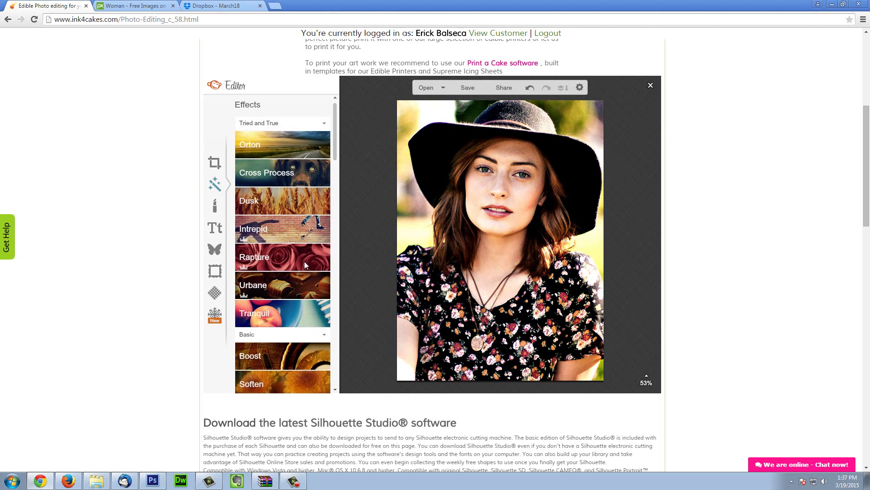
pyautogui.click(303, 261)
pyautogui.click(311, 302)
pyautogui.click(307, 290)
pyautogui.click(313, 328)
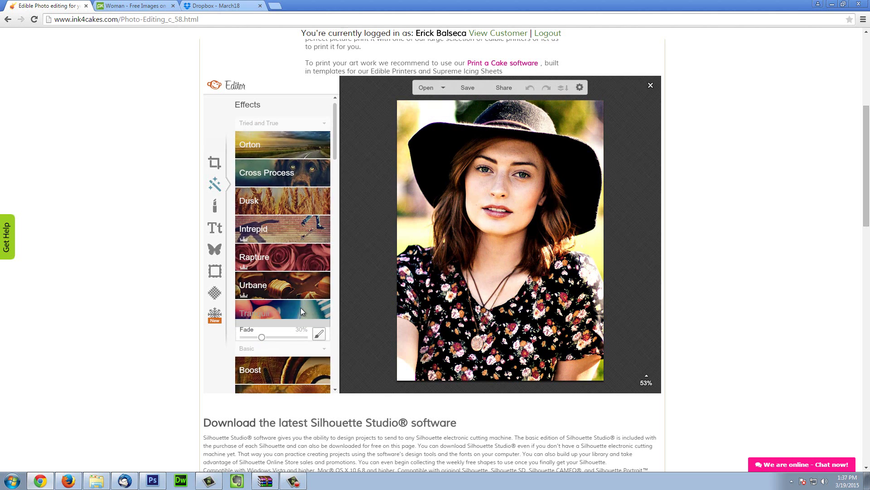
pyautogui.click(301, 307)
pyautogui.click(314, 355)
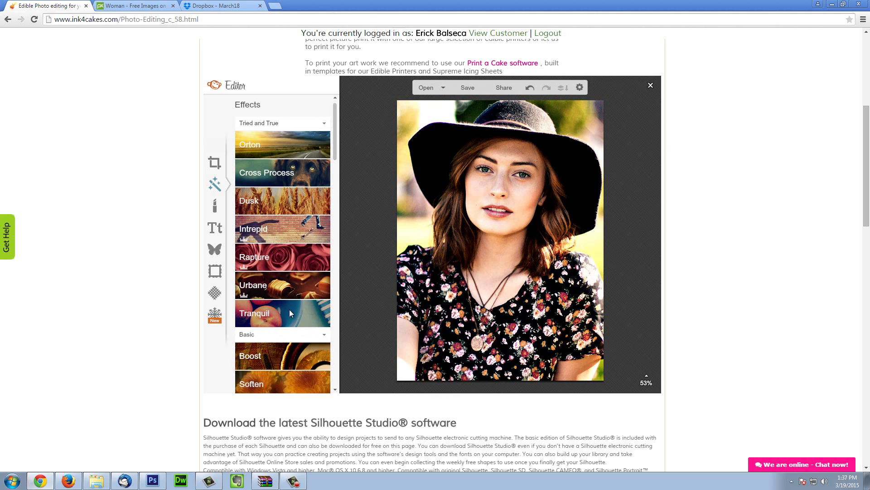
# - Choose the Cross Process effect, compare its color variants, and set it to Blue with a 39% fade
pyautogui.click(282, 172)
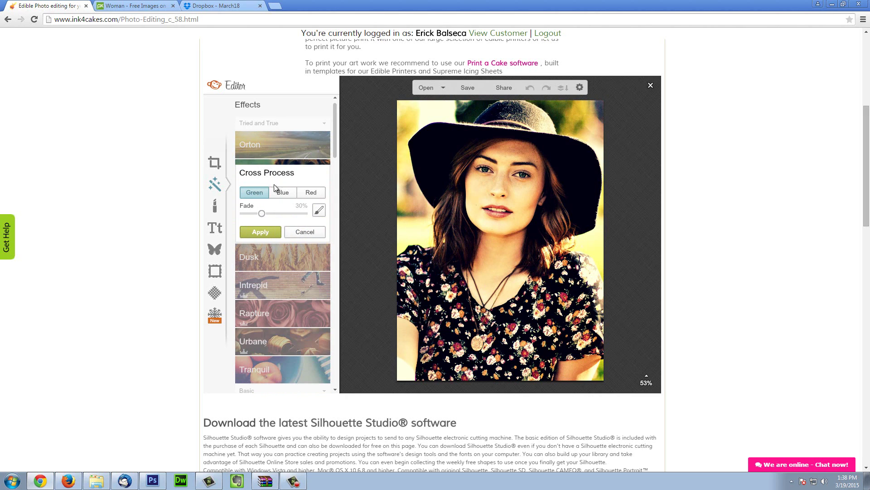
pyautogui.click(281, 194)
pyautogui.click(305, 194)
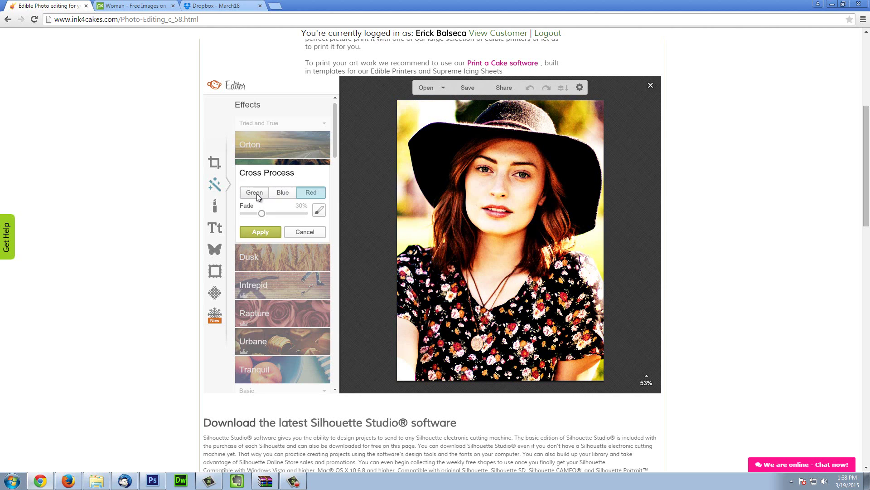
pyautogui.click(256, 194)
pyautogui.click(286, 194)
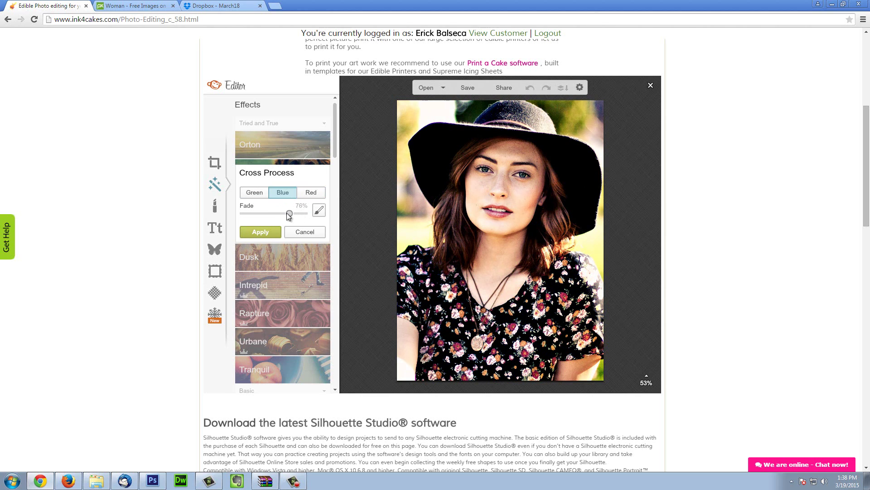
pyautogui.moveTo(286, 213)
pyautogui.mouseDown()
pyautogui.moveTo(243, 214)
pyautogui.moveTo(273, 205)
pyautogui.mouseUp()
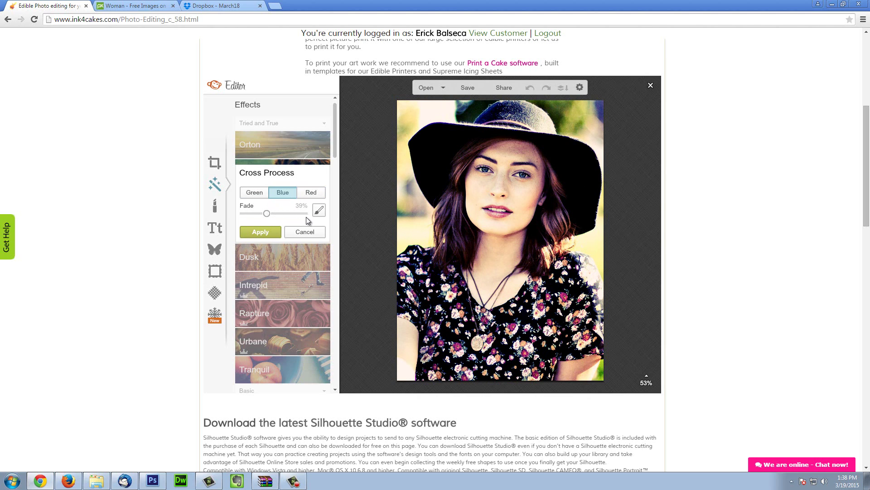
# - Paint the original colors back over the hair and blouse with a brush size of 56
pyautogui.click(319, 209)
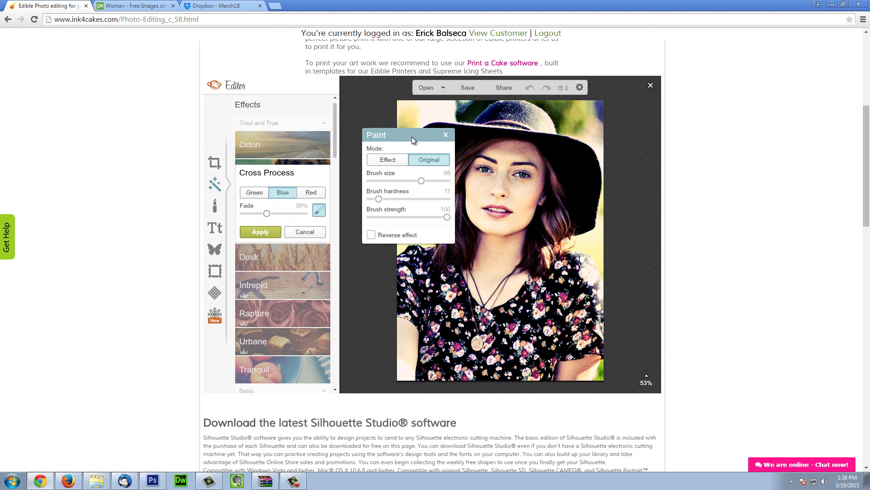
pyautogui.moveTo(411, 137); pyautogui.dragTo(352, 135)
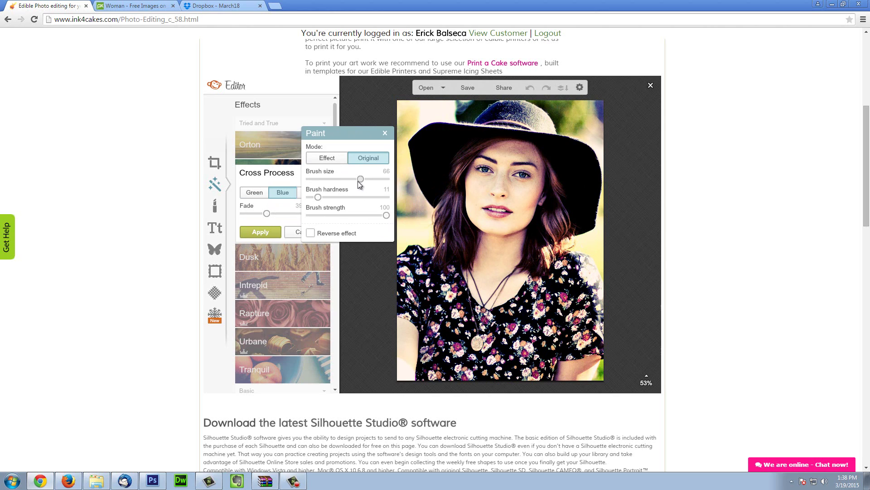
pyautogui.moveTo(361, 181)
pyautogui.mouseDown()
pyautogui.moveTo(370, 181)
pyautogui.moveTo(361, 184)
pyautogui.mouseUp()
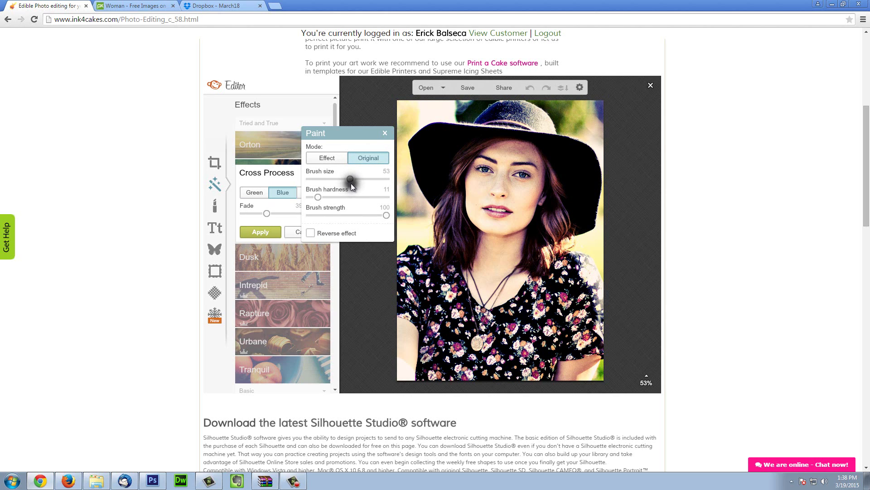
pyautogui.moveTo(350, 185); pyautogui.dragTo(351, 180)
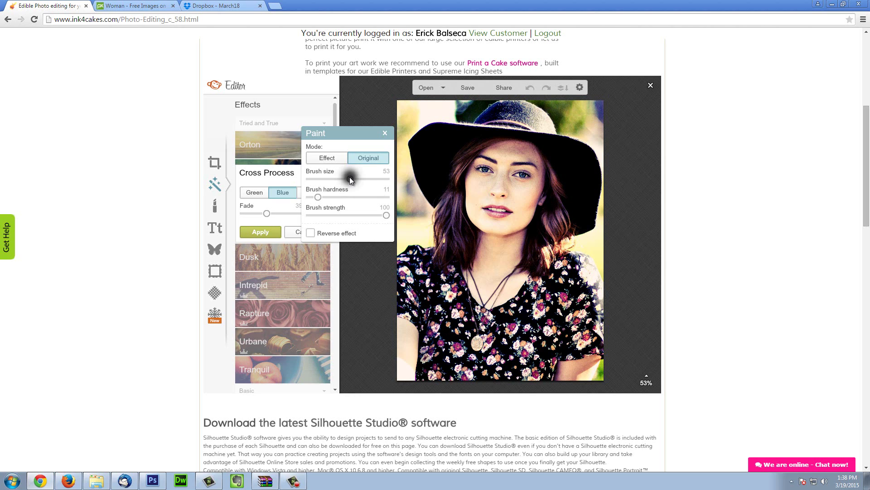
pyautogui.moveTo(353, 179); pyautogui.dragTo(352, 179)
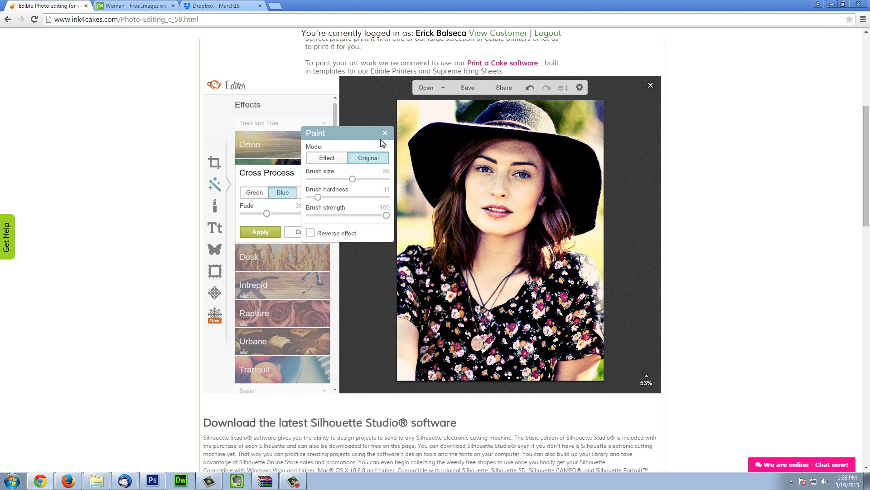
# - Paint the effect back over the restored areas in Effect mode and apply Cross Process
pyautogui.click(336, 158)
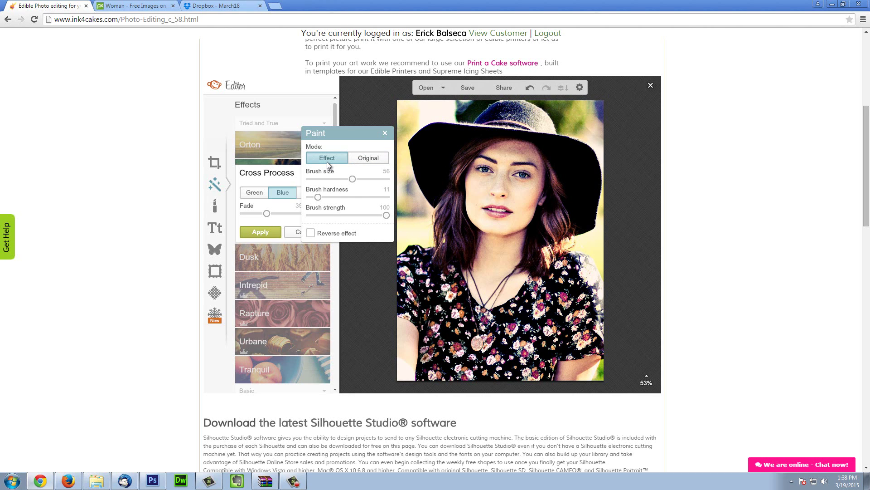
pyautogui.click(384, 134)
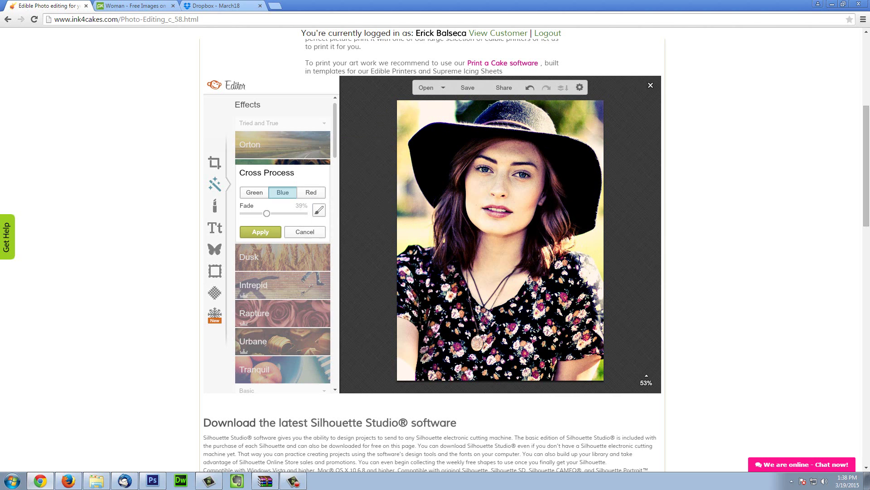
pyautogui.click(276, 232)
# - Apply the Rapture effect with an 18% fade, brushing the original colors back over the woman's hair
pyautogui.scroll(-1, 281, 199)
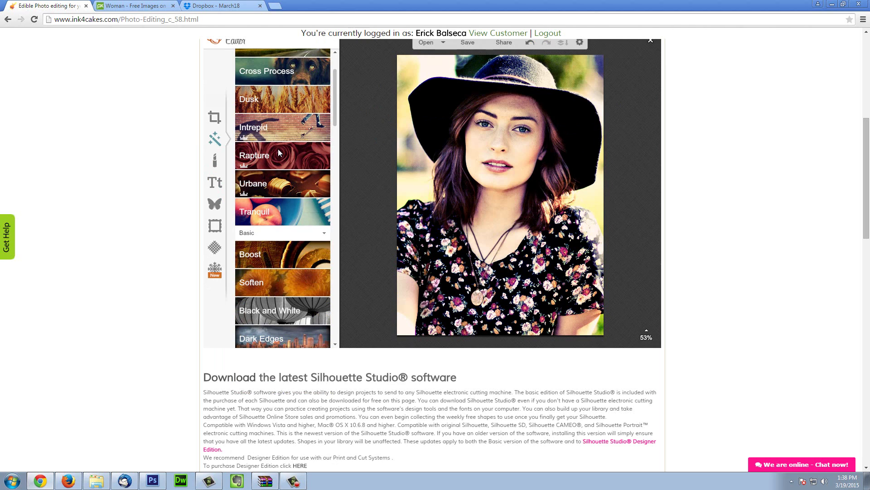
pyautogui.click(279, 155)
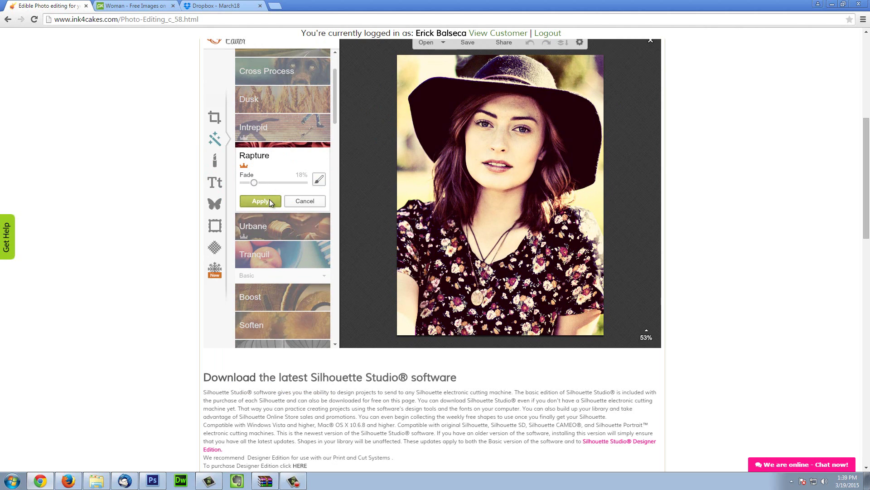
pyautogui.click(319, 179)
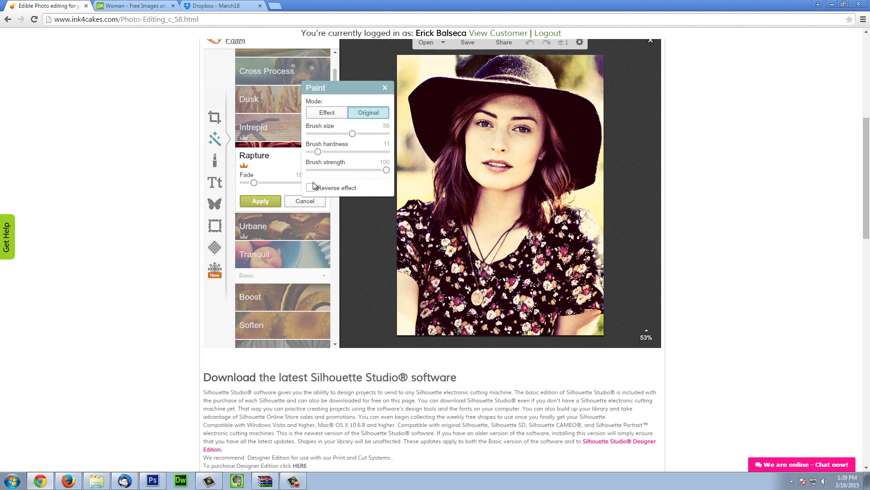
pyautogui.click(363, 113)
pyautogui.moveTo(456, 157)
pyautogui.mouseDown()
pyautogui.moveTo(452, 210)
pyautogui.moveTo(439, 202)
pyautogui.moveTo(442, 159)
pyautogui.moveTo(472, 112)
pyautogui.moveTo(448, 216)
pyautogui.moveTo(458, 225)
pyautogui.moveTo(470, 196)
pyautogui.moveTo(472, 219)
pyautogui.moveTo(526, 216)
pyautogui.moveTo(558, 154)
pyautogui.moveTo(545, 119)
pyautogui.moveTo(563, 159)
pyautogui.moveTo(549, 255)
pyautogui.moveTo(473, 104)
pyautogui.moveTo(459, 129)
pyautogui.moveTo(450, 193)
pyautogui.moveTo(430, 219)
pyautogui.mouseUp()
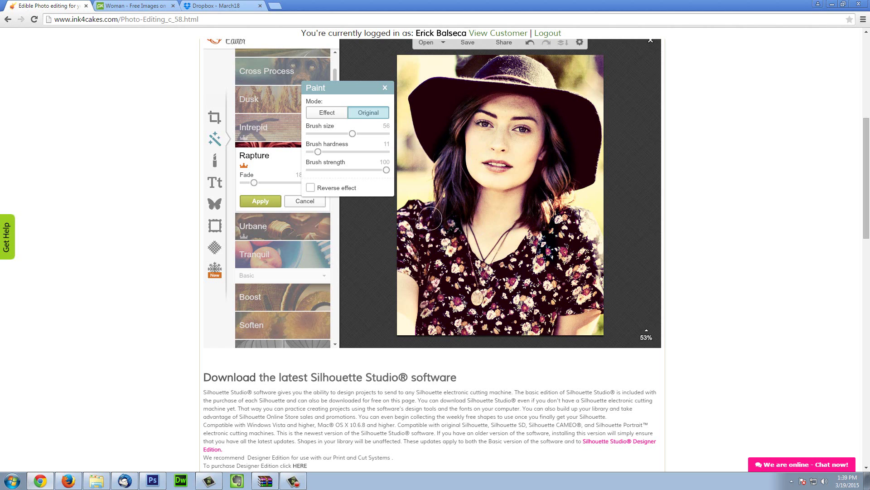
pyautogui.click(385, 88)
pyautogui.click(268, 201)
# - Apply the Boost effect to the portrait at 13% strength
pyautogui.scroll(-3, 317, 132)
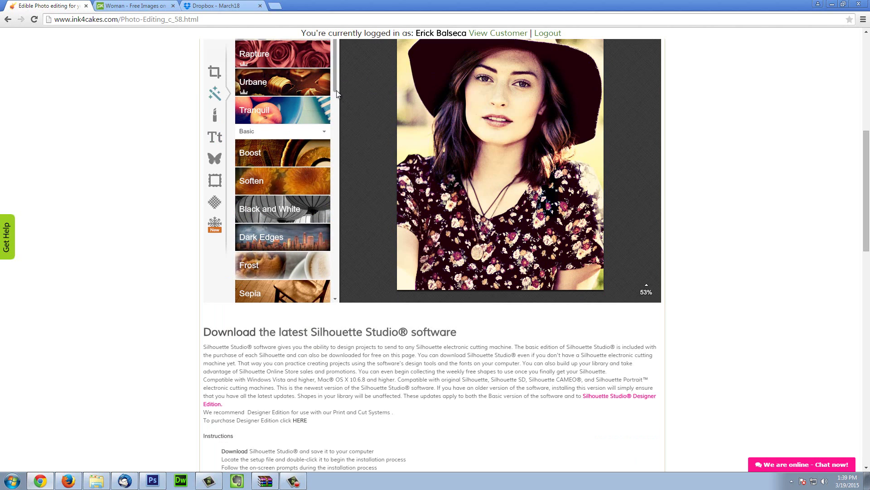
pyautogui.scroll(-1, 336, 101)
pyautogui.scroll(-2, 337, 100)
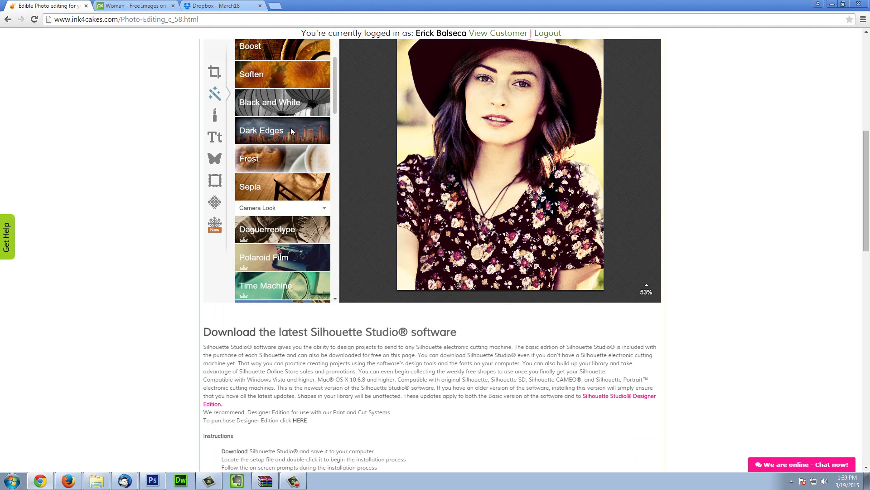
pyautogui.scroll(2, 290, 131)
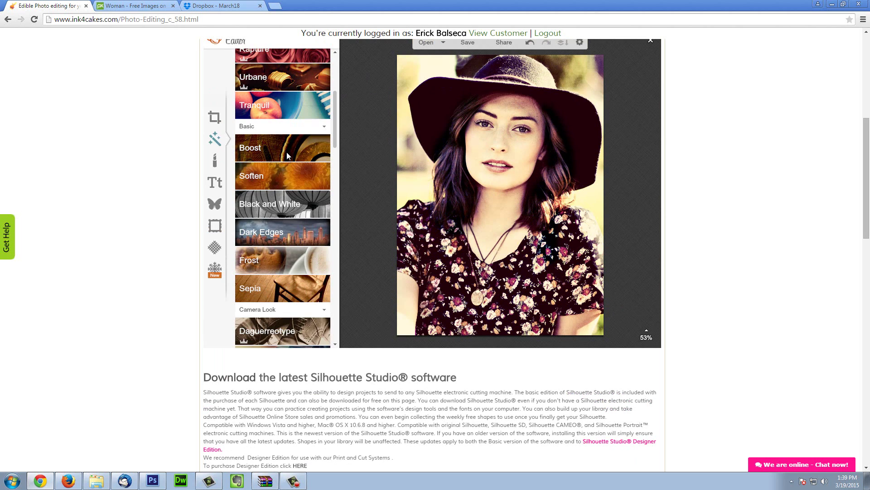
pyautogui.click(287, 155)
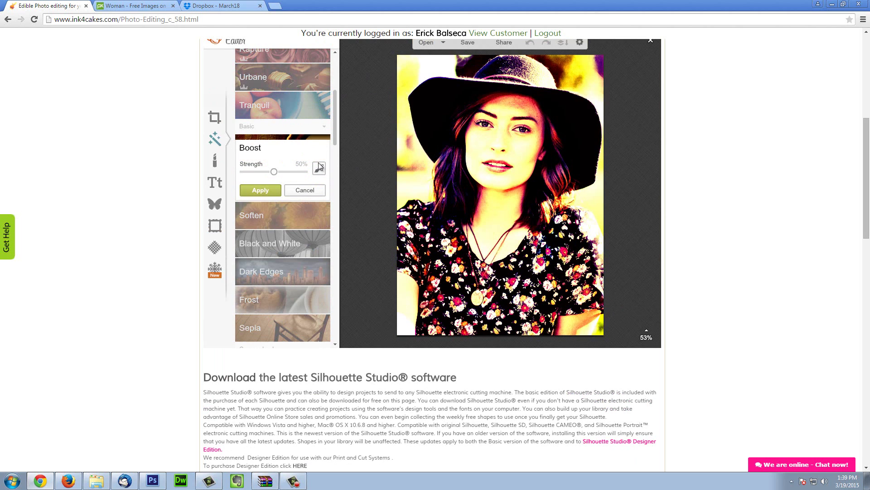
pyautogui.moveTo(275, 176); pyautogui.dragTo(249, 175)
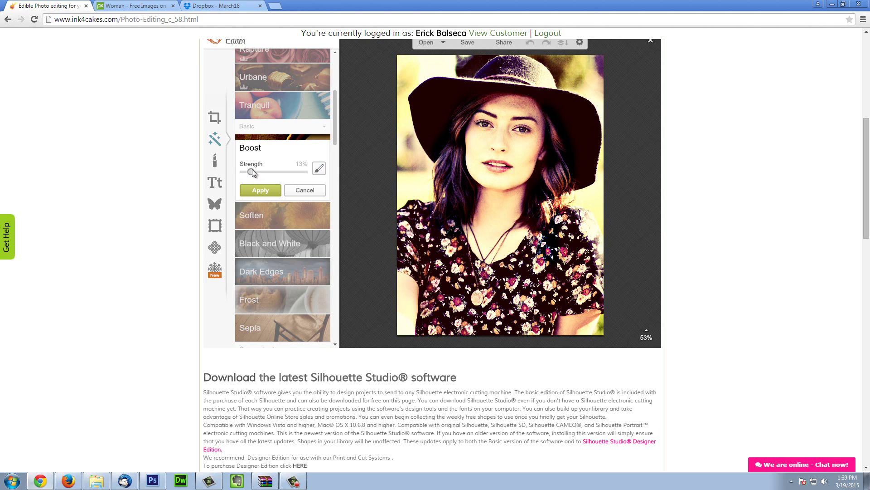
pyautogui.click(270, 189)
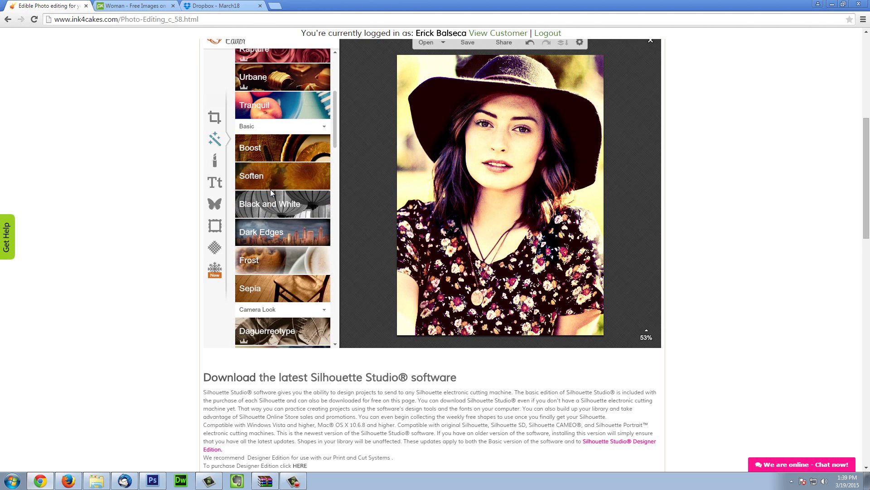
# - Try the Soften effect, and the Black and White effect with a pink filter, discarding both
pyautogui.click(271, 176)
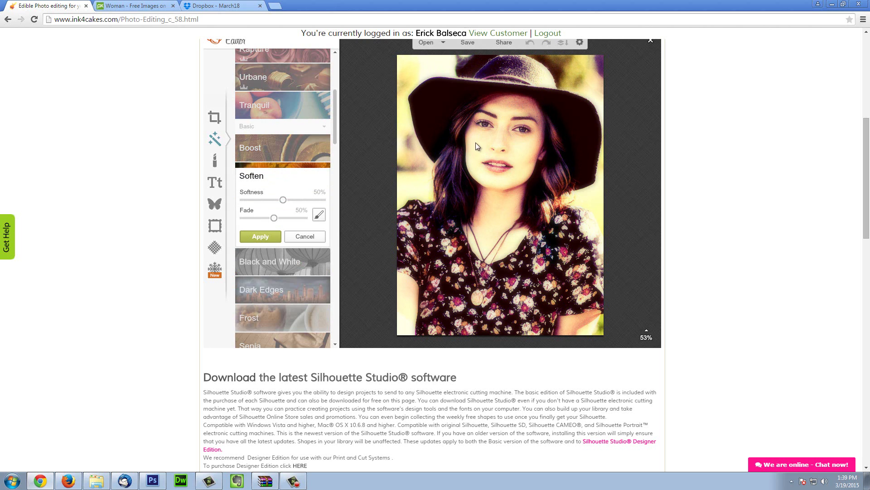
pyautogui.click(298, 235)
pyautogui.click(267, 206)
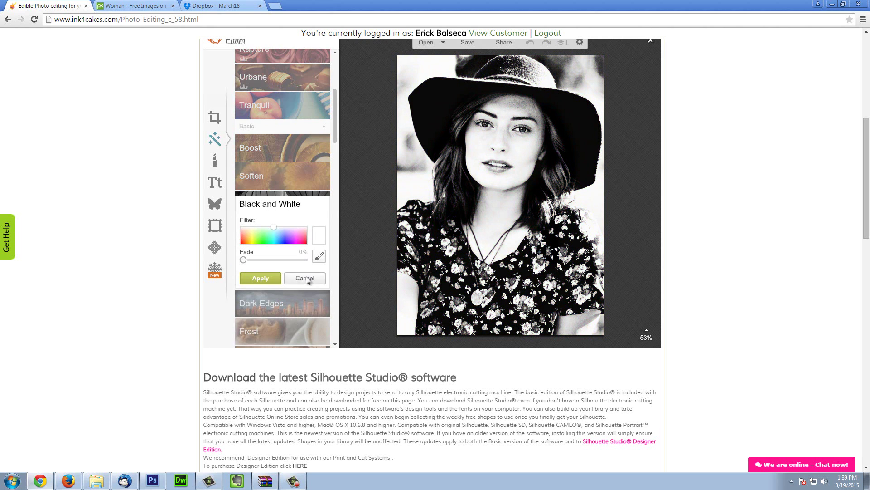
pyautogui.moveTo(275, 229)
pyautogui.mouseDown()
pyautogui.moveTo(281, 236)
pyautogui.moveTo(300, 228)
pyautogui.moveTo(288, 237)
pyautogui.mouseUp()
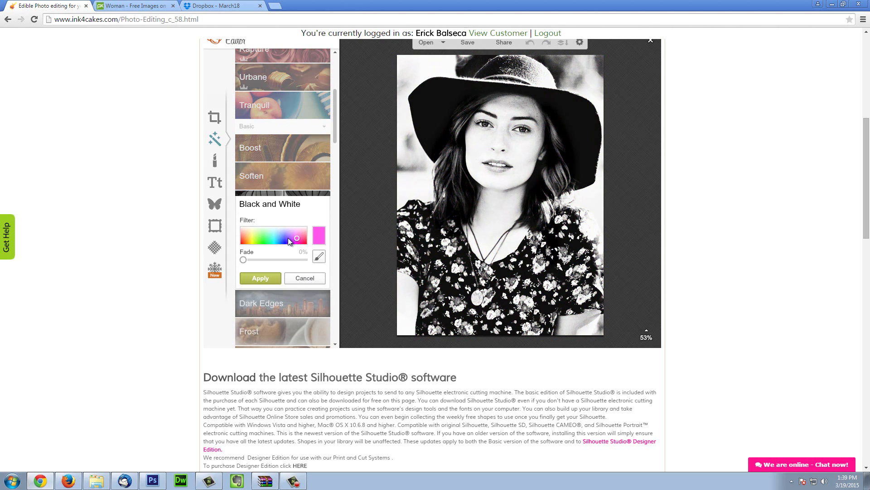
pyautogui.click(312, 278)
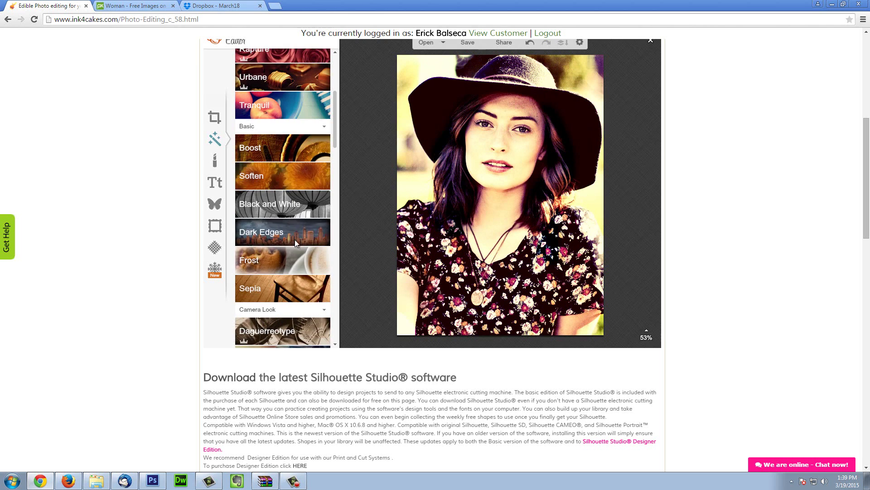
# - Try the Dark Edges and Frost effects on the portrait and discard both
pyautogui.click(294, 237)
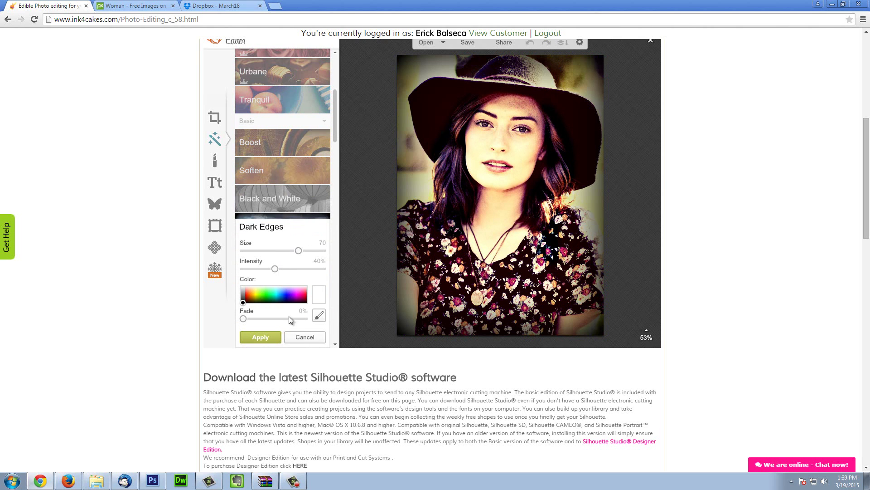
pyautogui.click(305, 335)
pyautogui.click(277, 252)
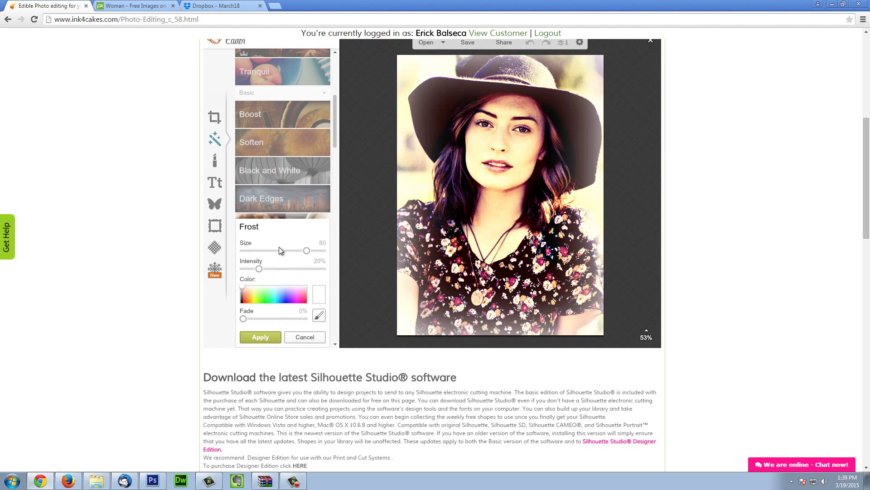
pyautogui.click(300, 339)
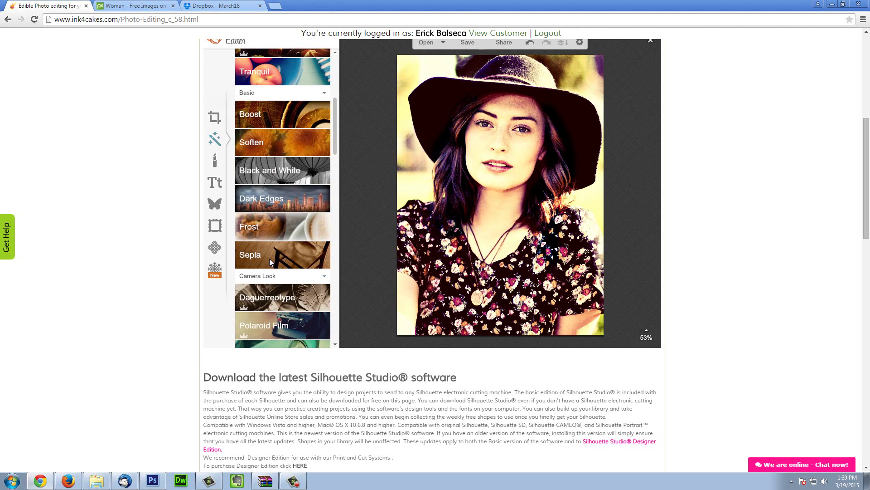
# - Try the Sepia effect with a browner tint and a 59% fade, and discard it
pyautogui.click(269, 254)
pyautogui.scroll(-2, 319, 267)
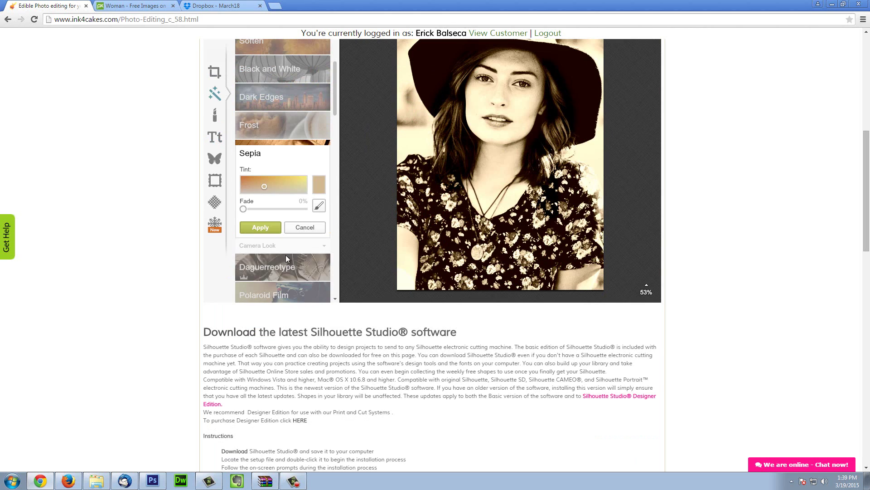
pyautogui.moveTo(268, 182); pyautogui.dragTo(248, 187)
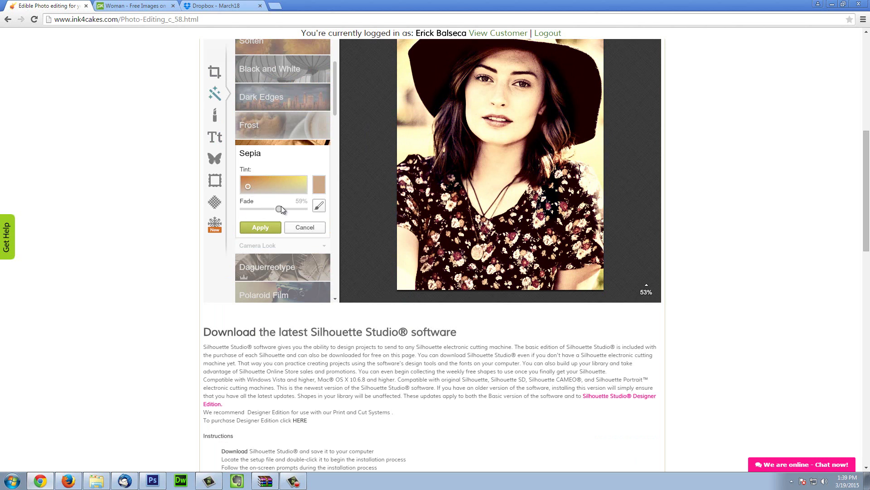
pyautogui.click(291, 227)
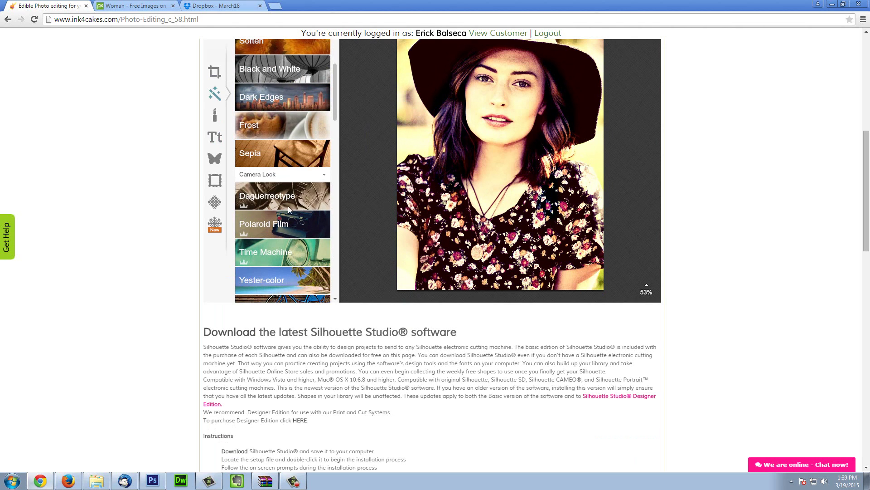
# - Try the Daguerreotype effect on the portrait, comparing its Brady, Shiro and Plumbe styles, and discard it
pyautogui.click(289, 202)
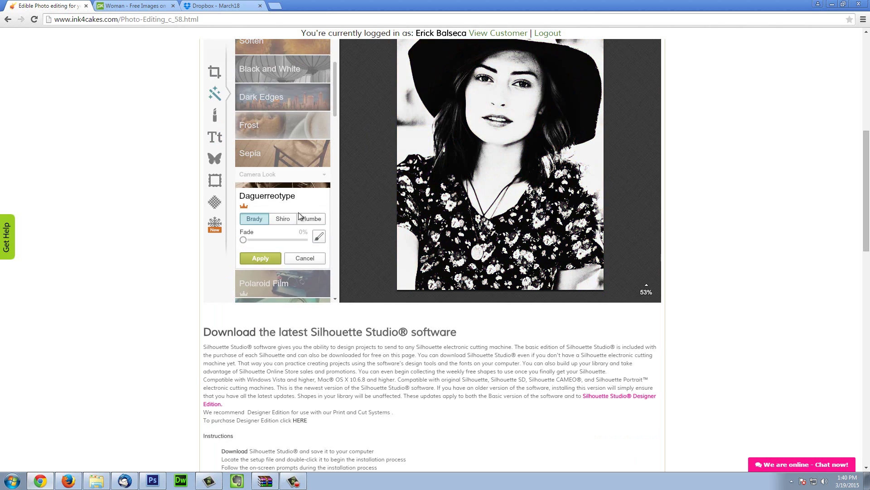
pyautogui.scroll(3, 298, 213)
pyautogui.scroll(-2, 273, 307)
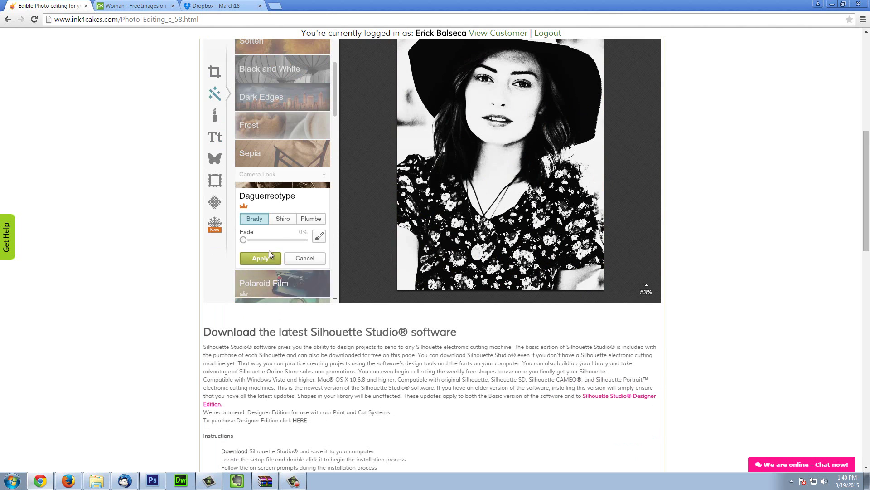
pyautogui.click(280, 218)
pyautogui.click(260, 220)
pyautogui.click(311, 219)
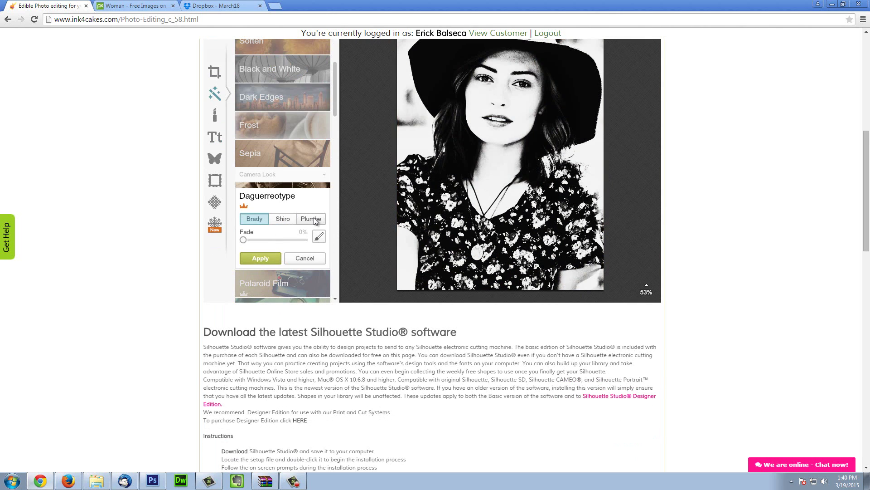
pyautogui.click(300, 258)
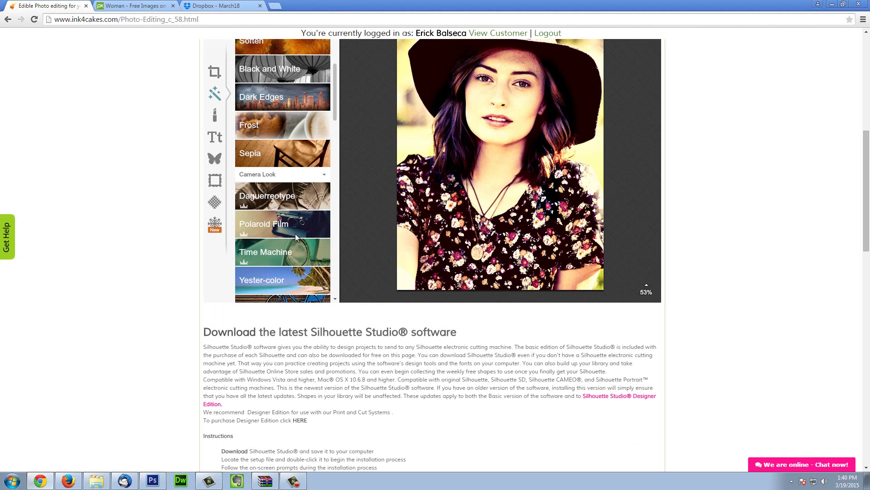
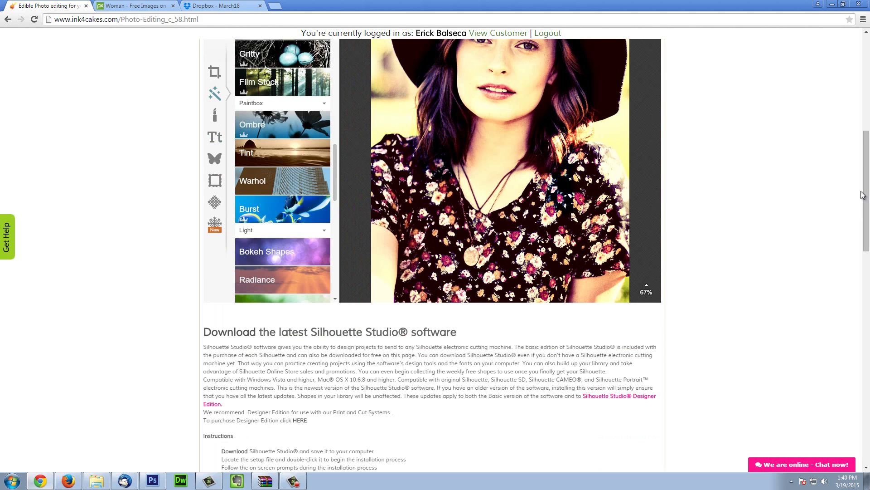
# - Apply the Ombre effect with purple as its second colour, a 90° direction and a 61% fade
pyautogui.moveTo(866, 191); pyautogui.dragTo(866, 158)
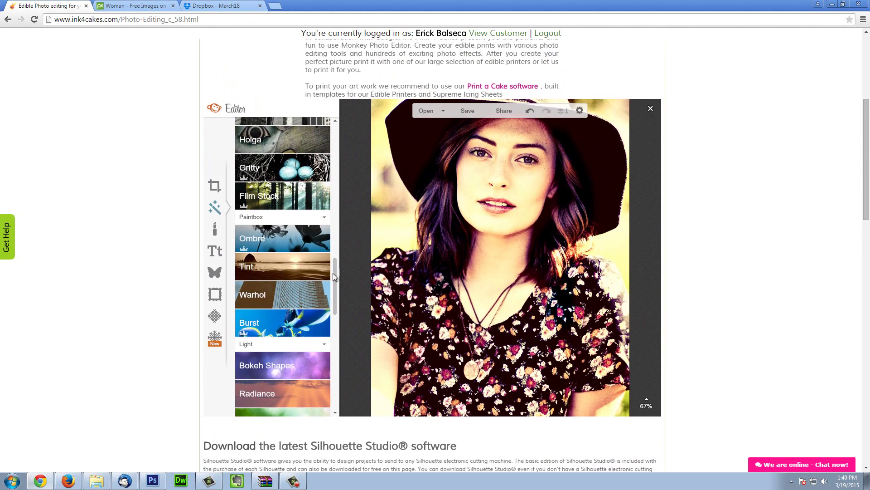
pyautogui.scroll(-2, 335, 285)
pyautogui.scroll(-2, 334, 283)
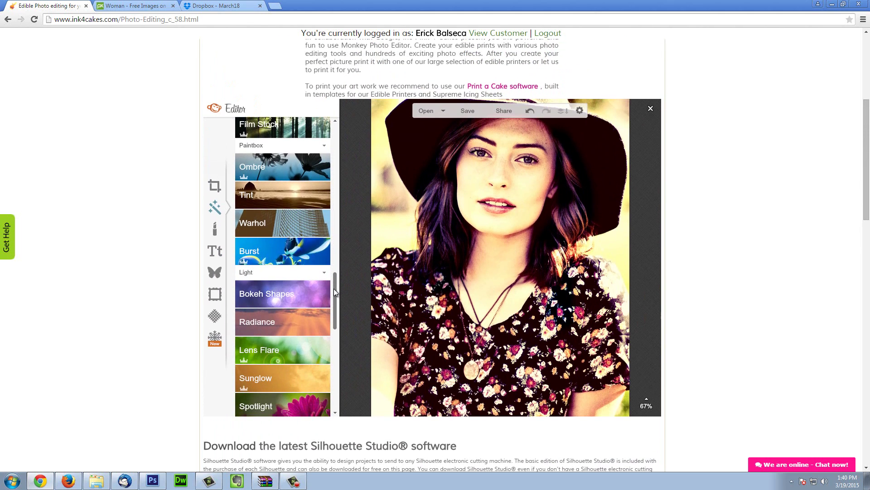
pyautogui.scroll(2, 334, 288)
pyautogui.click(294, 200)
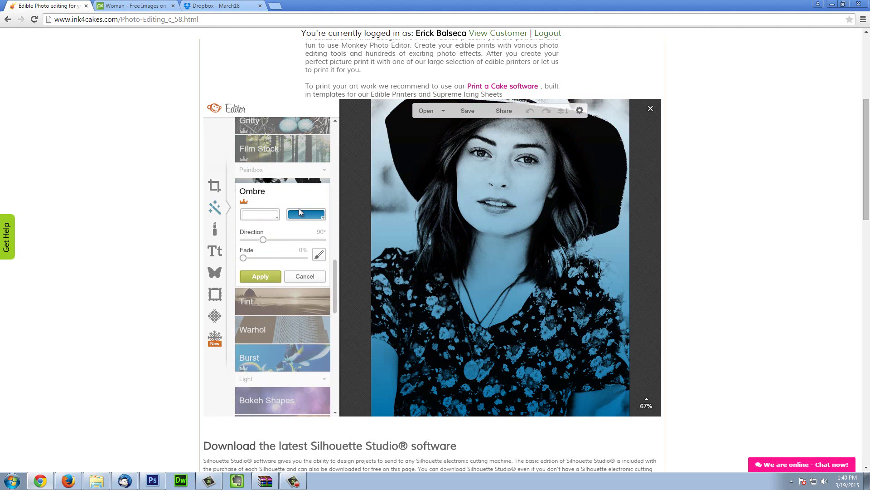
pyautogui.moveTo(257, 238); pyautogui.dragTo(288, 254)
pyautogui.click(311, 217)
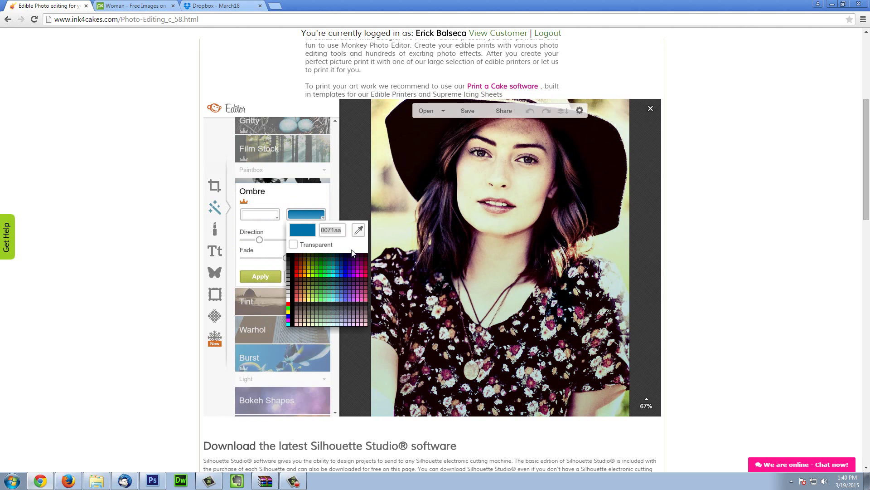
pyautogui.click(354, 263)
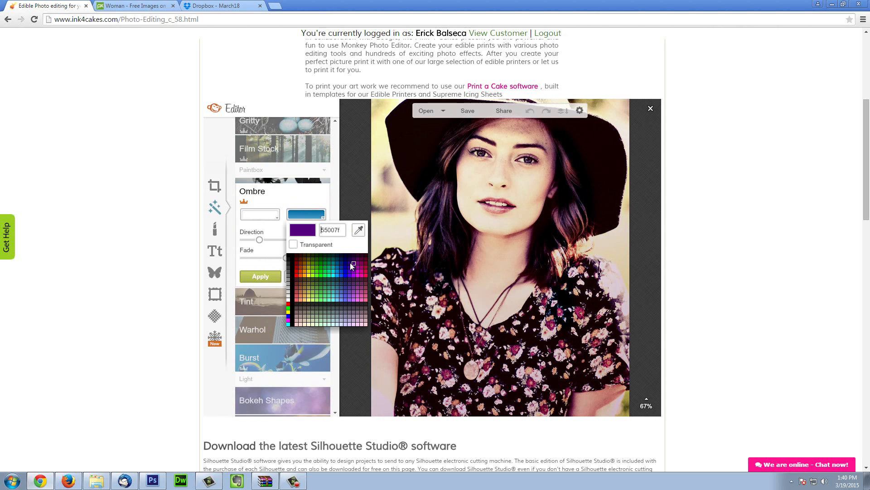
pyautogui.click(354, 261)
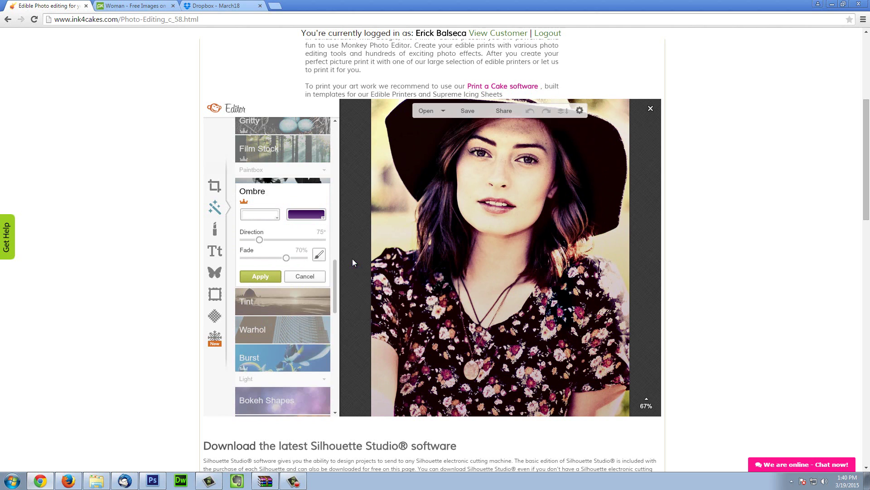
pyautogui.moveTo(260, 239); pyautogui.dragTo(280, 262)
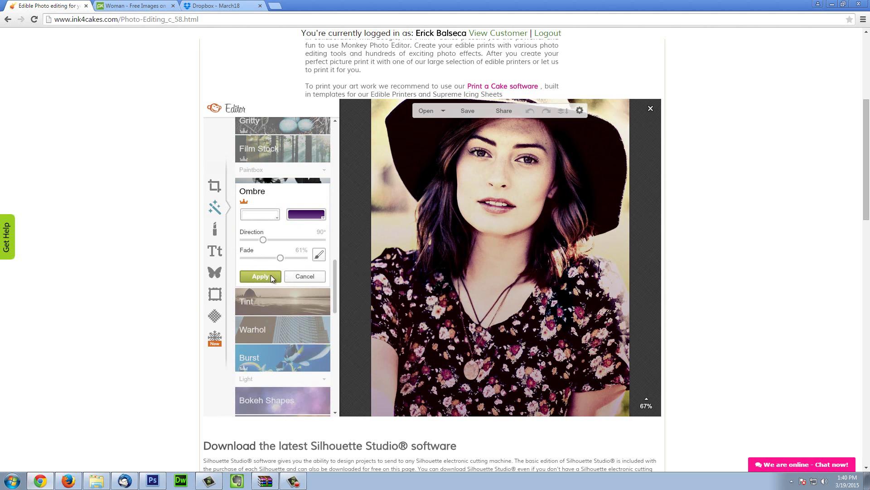
pyautogui.click(271, 275)
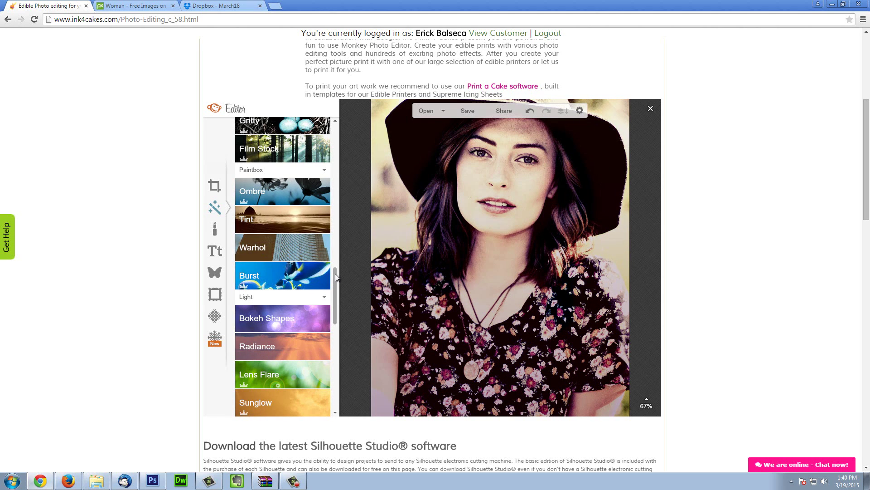
# - Add Bokeh Shapes to the portrait, compare several shapes, and set stars at size 13 with no blur
pyautogui.moveTo(336, 273); pyautogui.dragTo(336, 296)
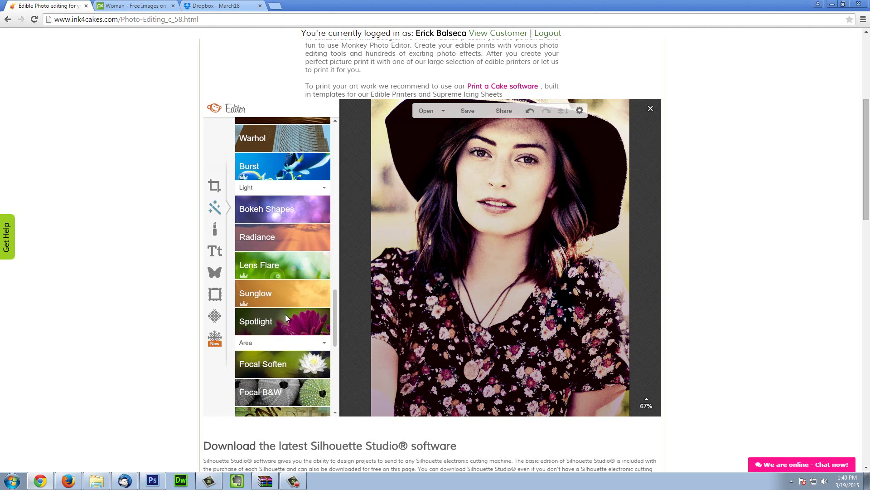
pyautogui.click(273, 214)
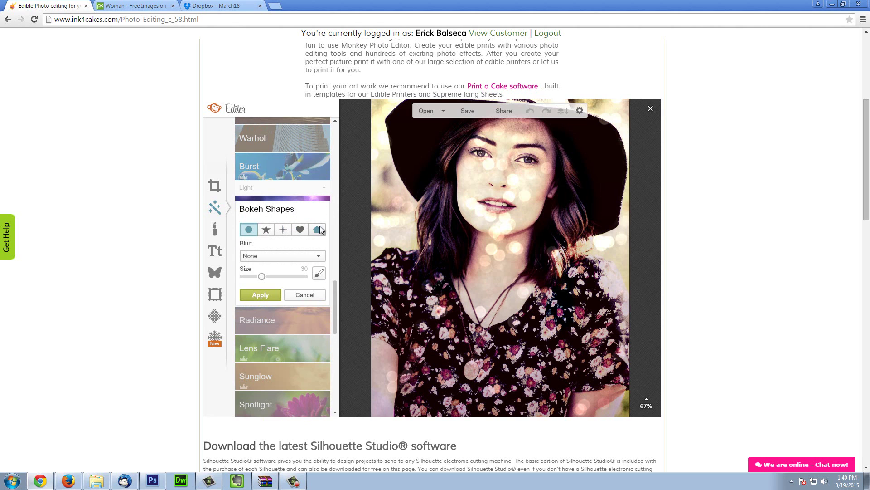
pyautogui.click(320, 226)
pyautogui.click(300, 229)
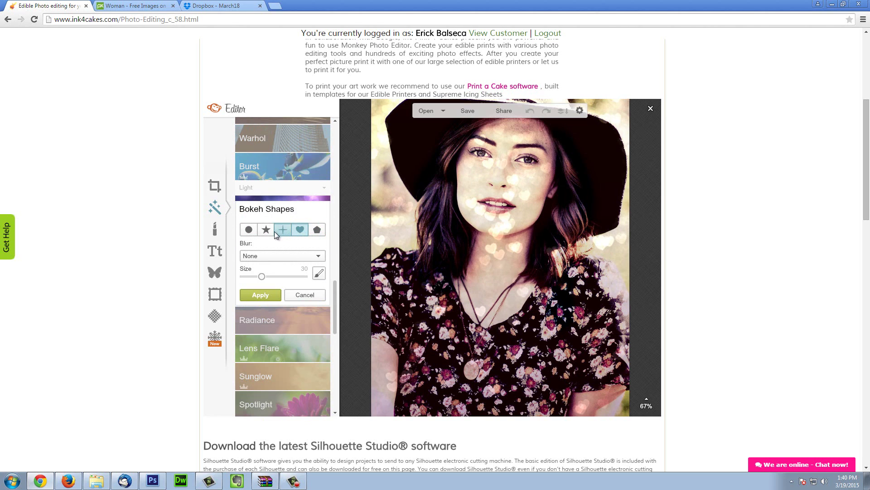
pyautogui.click(266, 230)
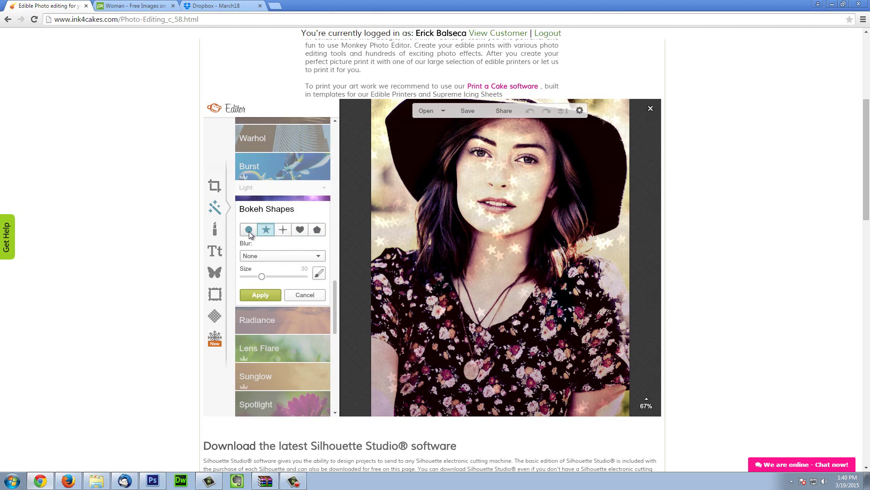
pyautogui.moveTo(262, 277); pyautogui.dragTo(251, 276)
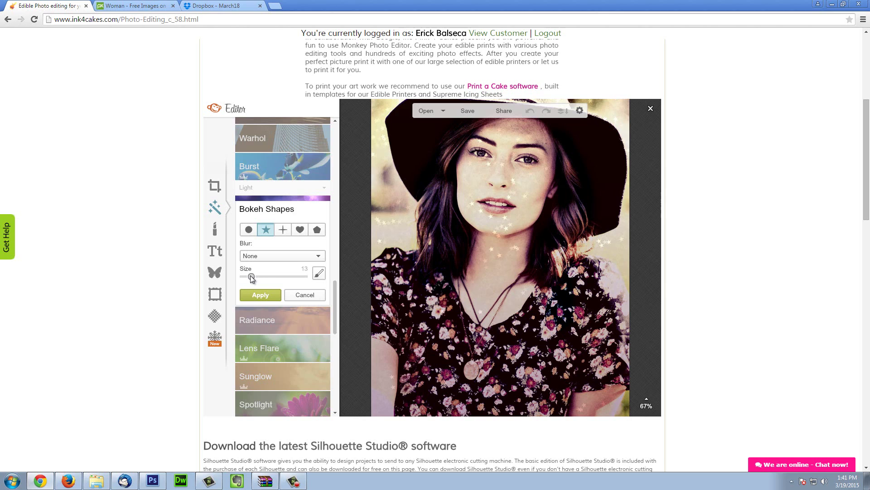
# - Paint the original image back over stars on the woman's face with a smaller brush and apply the bokeh effect
pyautogui.click(323, 273)
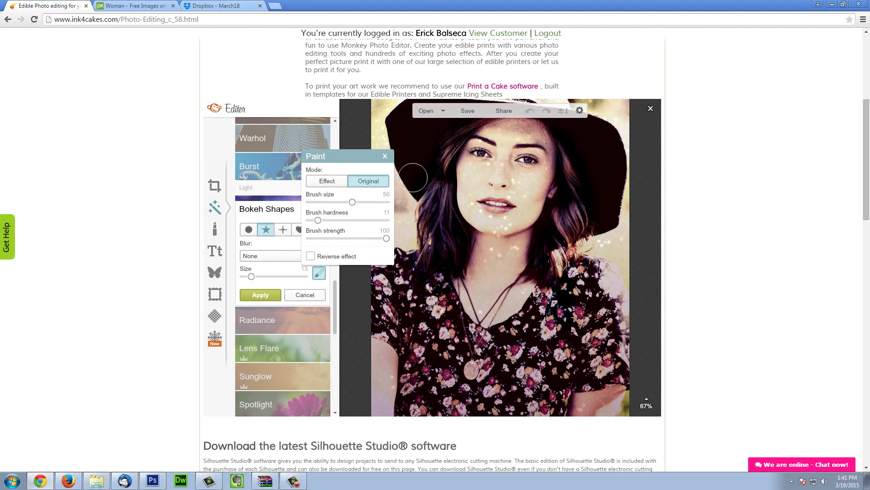
pyautogui.moveTo(353, 201); pyautogui.dragTo(336, 203)
pyautogui.moveTo(440, 200); pyautogui.dragTo(472, 201)
pyautogui.moveTo(317, 202); pyautogui.dragTo(322, 202)
pyautogui.click(384, 156)
pyautogui.click(266, 294)
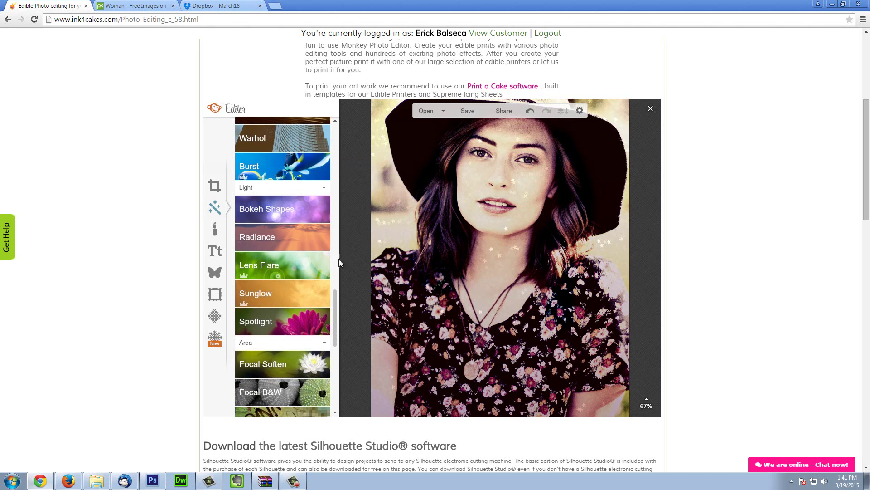
# - Apply the Focal B&W effect around the woman's face with a larger focal size
pyautogui.moveTo(336, 295); pyautogui.dragTo(334, 337)
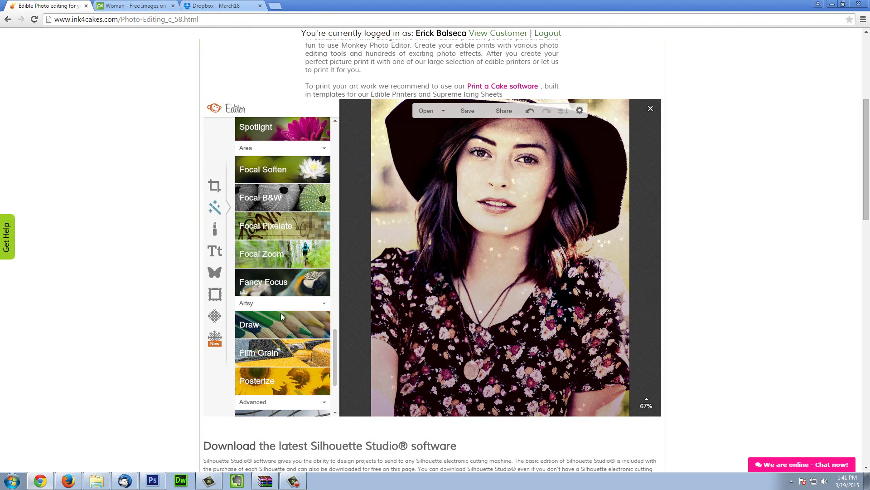
pyautogui.click(309, 201)
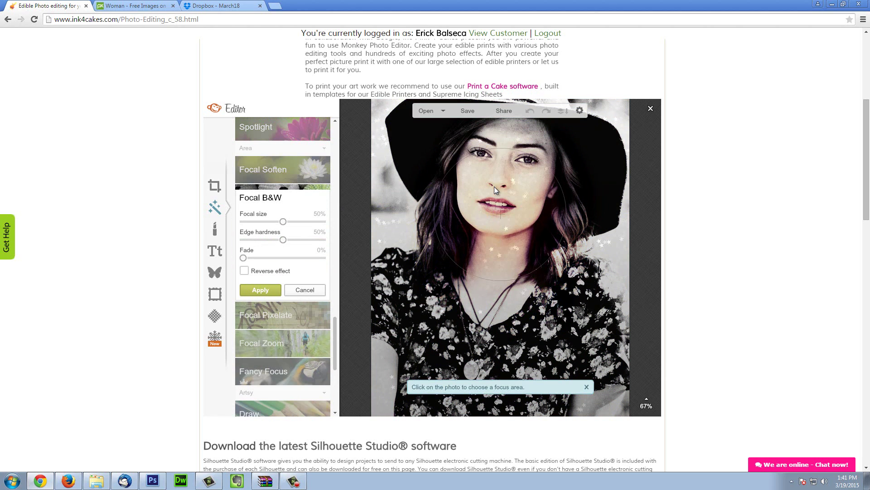
pyautogui.moveTo(282, 221); pyautogui.dragTo(333, 222)
pyautogui.click(265, 290)
# - Try the Draw effect by painting a purple 9170ff stroke with a size 100 brush over the blouse, and discard it
pyautogui.scroll(-3, 291, 295)
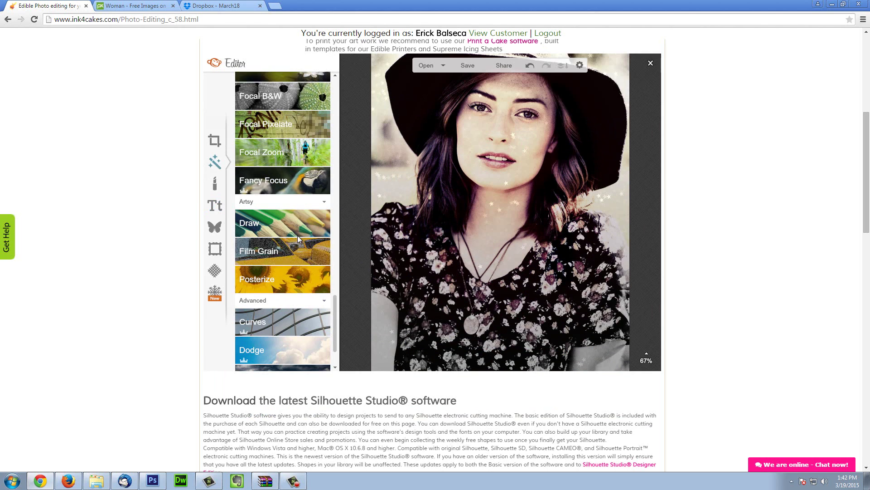
pyautogui.scroll(1, 290, 282)
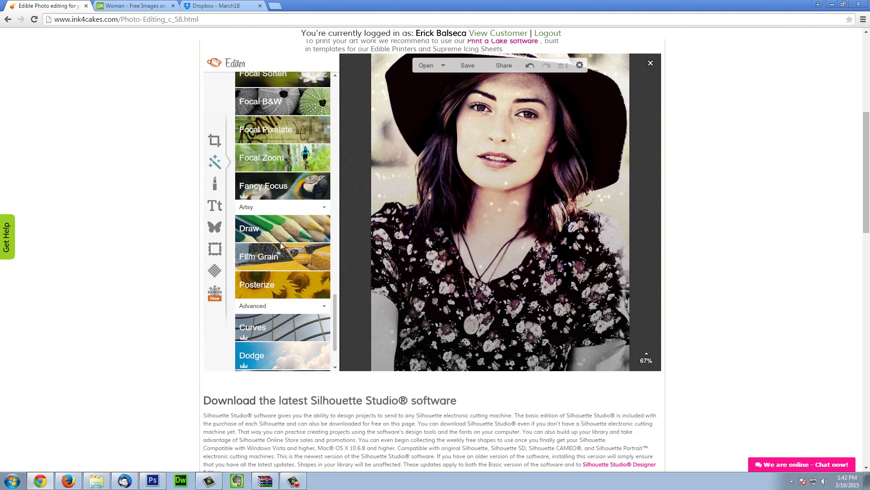
pyautogui.click(278, 227)
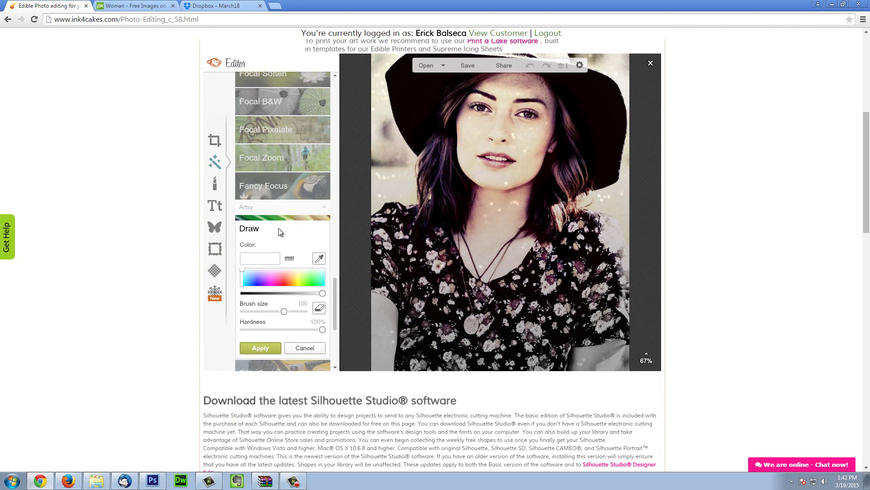
pyautogui.moveTo(243, 273); pyautogui.dragTo(260, 277)
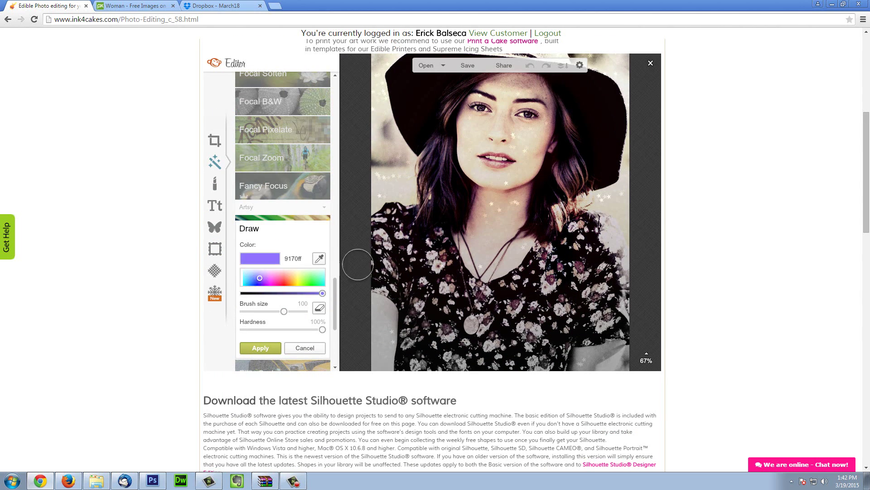
pyautogui.moveTo(400, 248)
pyautogui.mouseDown()
pyautogui.moveTo(413, 269)
pyautogui.moveTo(449, 278)
pyautogui.moveTo(460, 296)
pyautogui.moveTo(403, 350)
pyautogui.mouseUp()
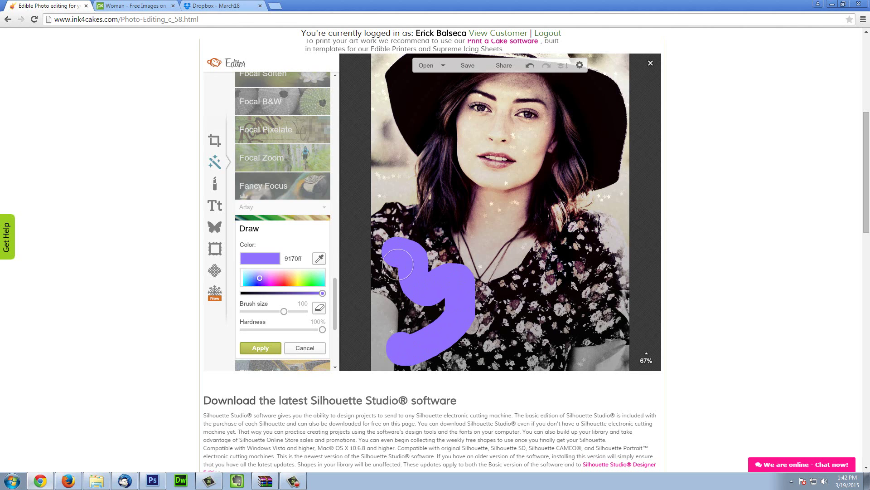
pyautogui.click(297, 349)
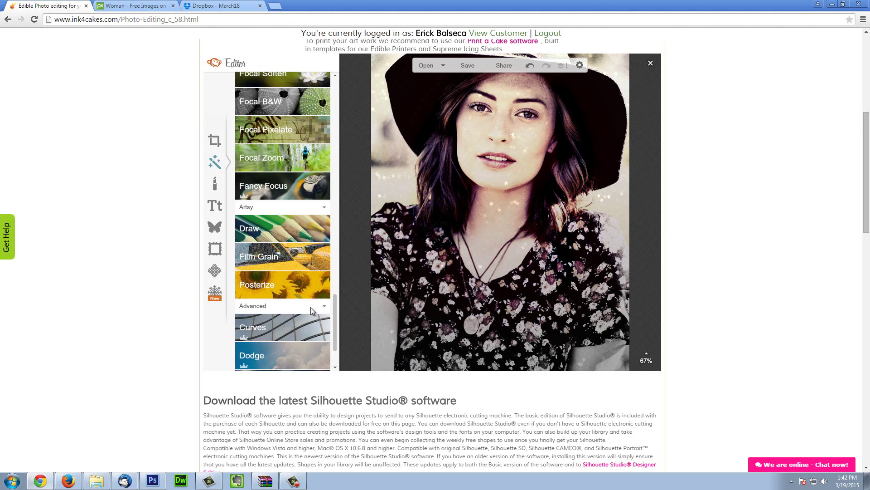
# - Try the Film Grain effect with dark grain at 12% and discard it
pyautogui.click(288, 257)
pyautogui.moveTo(255, 279)
pyautogui.mouseDown()
pyautogui.moveTo(291, 279)
pyautogui.moveTo(259, 279)
pyautogui.mouseUp()
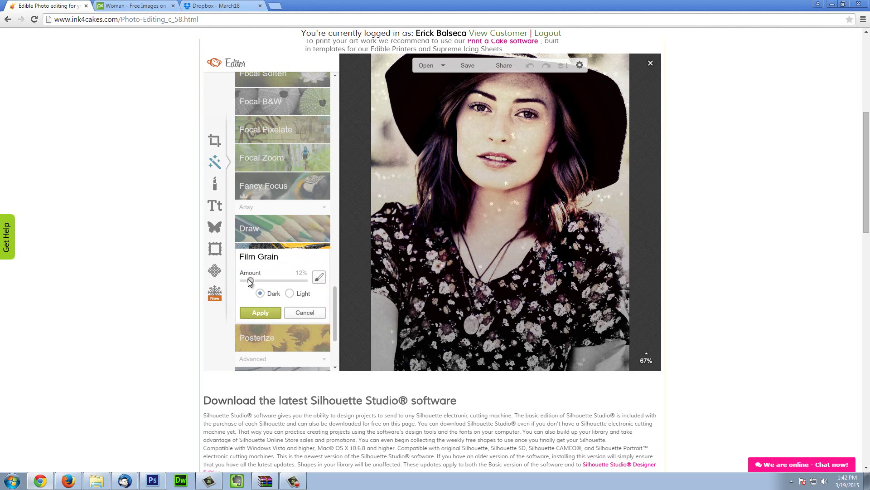
pyautogui.click(296, 312)
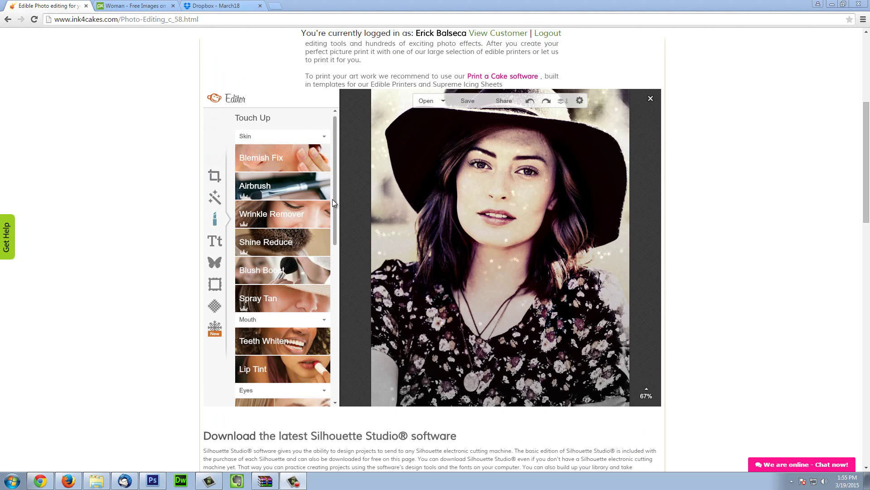
# - Look through the Touch Up tools and apply Blemish Fix at brush size 8 to a spot on the face
pyautogui.scroll(-2, 328, 216)
pyautogui.scroll(2, 325, 211)
pyautogui.scroll(-5, 332, 209)
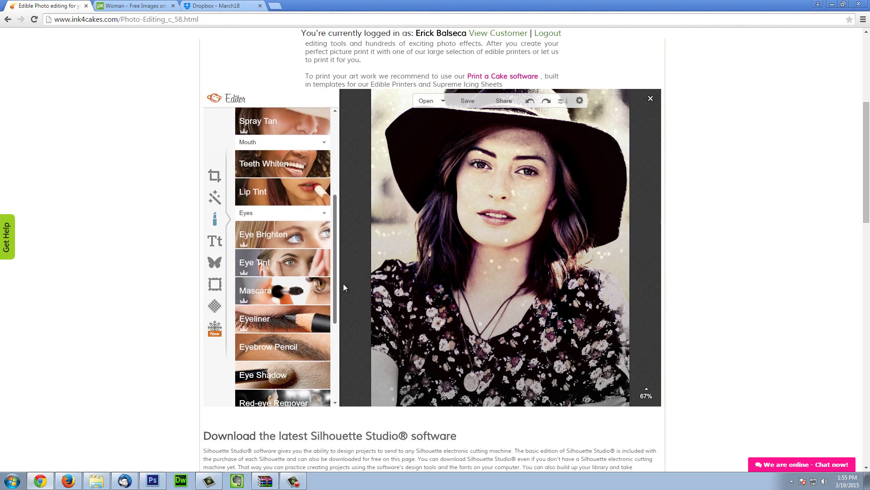
pyautogui.scroll(5, 335, 199)
pyautogui.scroll(-1, 337, 208)
pyautogui.scroll(1, 336, 202)
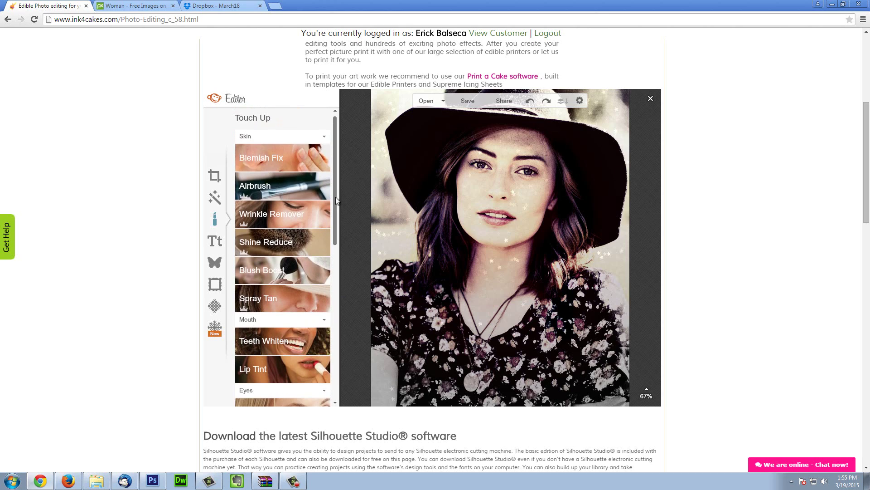
pyautogui.click(283, 161)
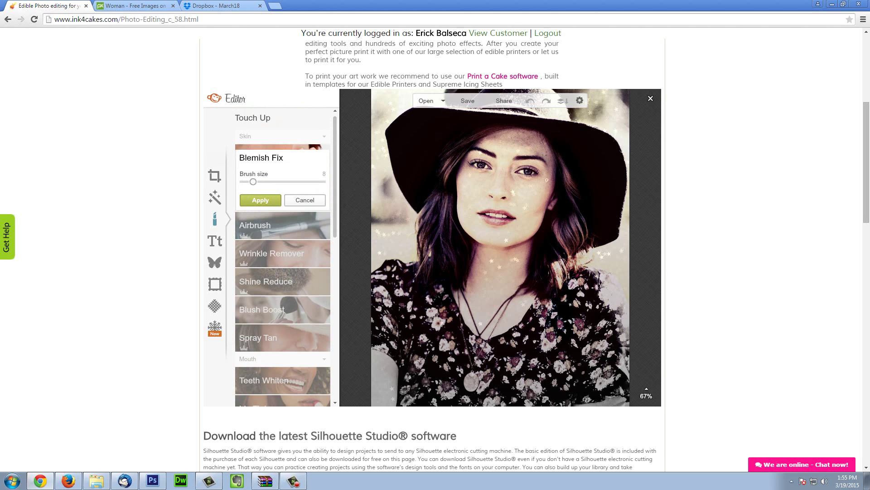
pyautogui.click(546, 155)
pyautogui.click(276, 202)
# - Apply the Natural Airbrush touch-up to the portrait with a smaller brush size
pyautogui.click(275, 187)
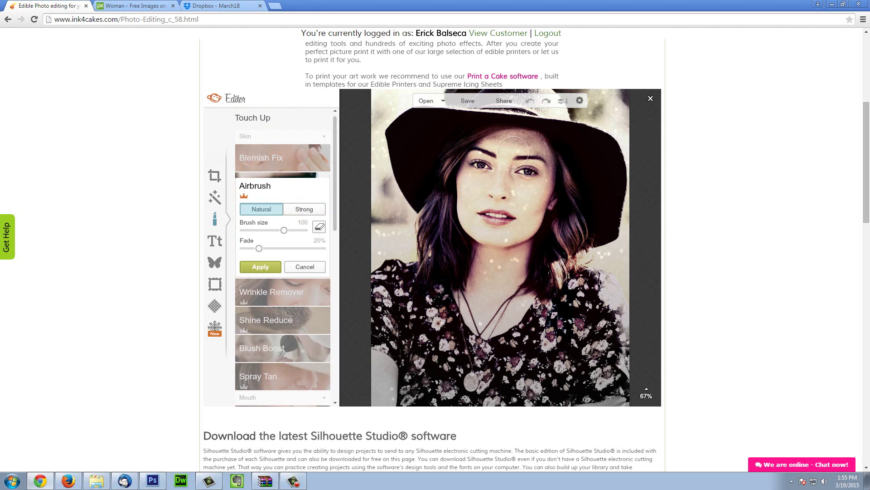
pyautogui.moveTo(283, 230); pyautogui.dragTo(264, 230)
pyautogui.click(264, 267)
# - Try the Wrinkle Remover and Shine Reduce touch-ups on the face, and discard both
pyautogui.click(302, 218)
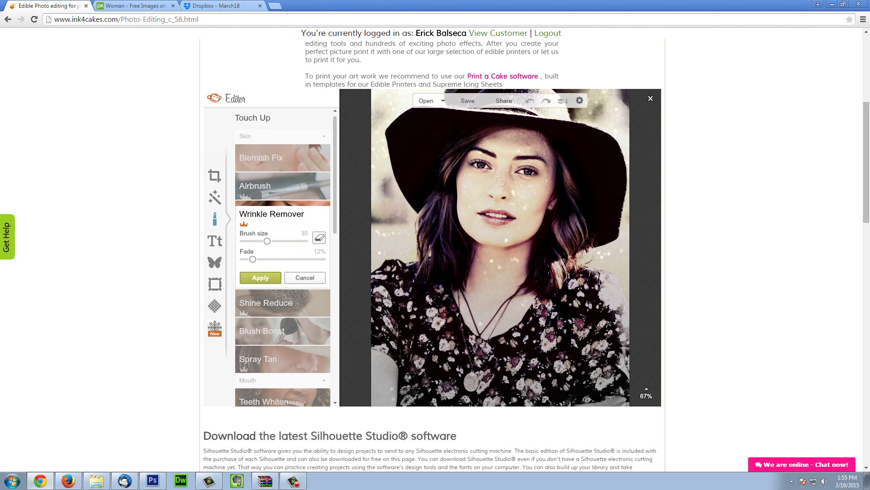
pyautogui.click(305, 277)
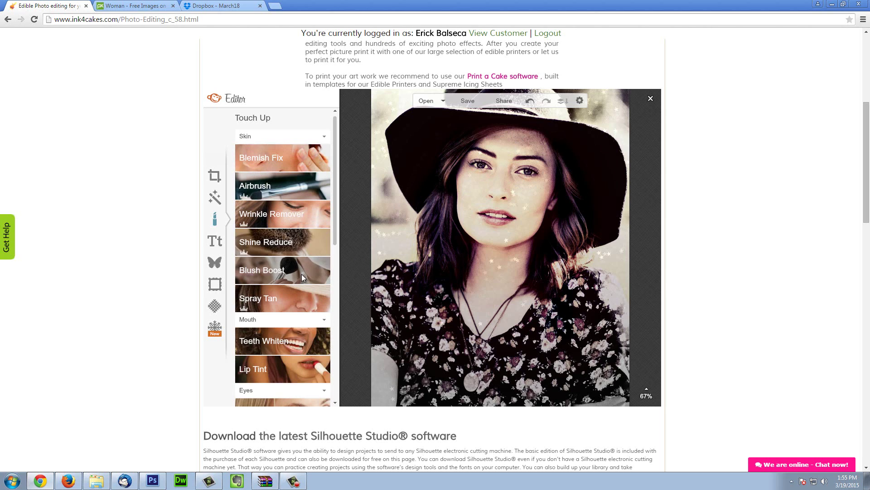
pyautogui.click(300, 241)
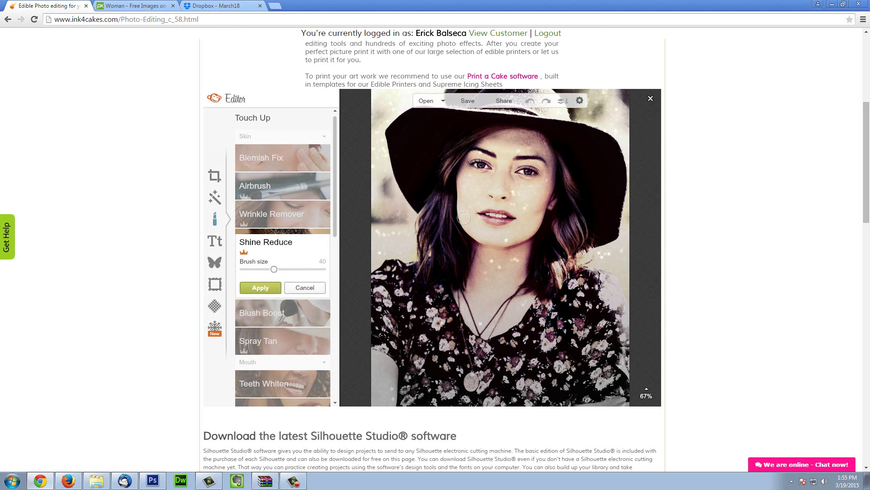
pyautogui.moveTo(483, 177); pyautogui.dragTo(471, 191)
pyautogui.click(294, 288)
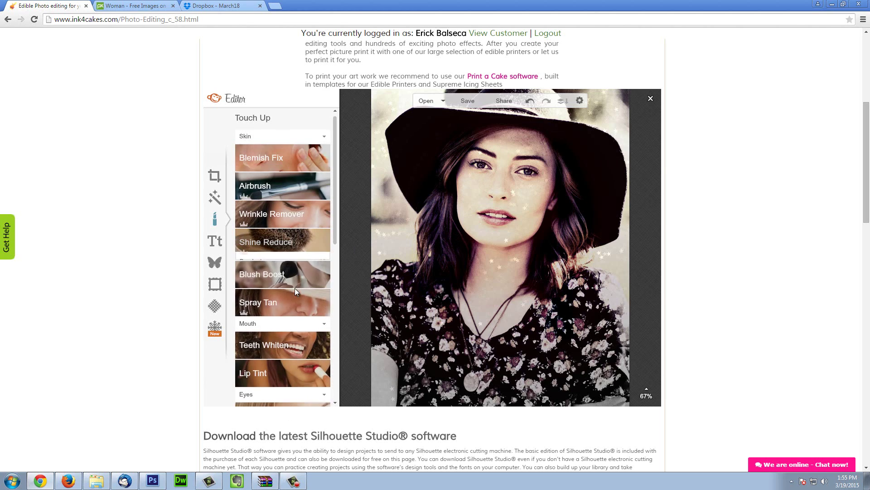
# - Apply Blush Boost to the cheek in the middle pink shade with brush size 60 and 34% fade
pyautogui.click(316, 278)
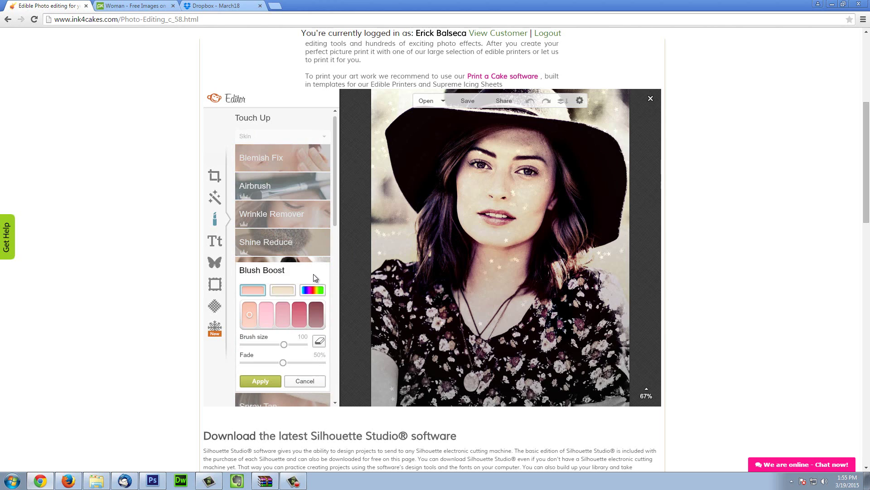
pyautogui.click(283, 292)
pyautogui.click(253, 293)
pyautogui.click(287, 305)
pyautogui.moveTo(456, 184); pyautogui.dragTo(471, 195)
pyautogui.moveTo(314, 363); pyautogui.dragTo(270, 362)
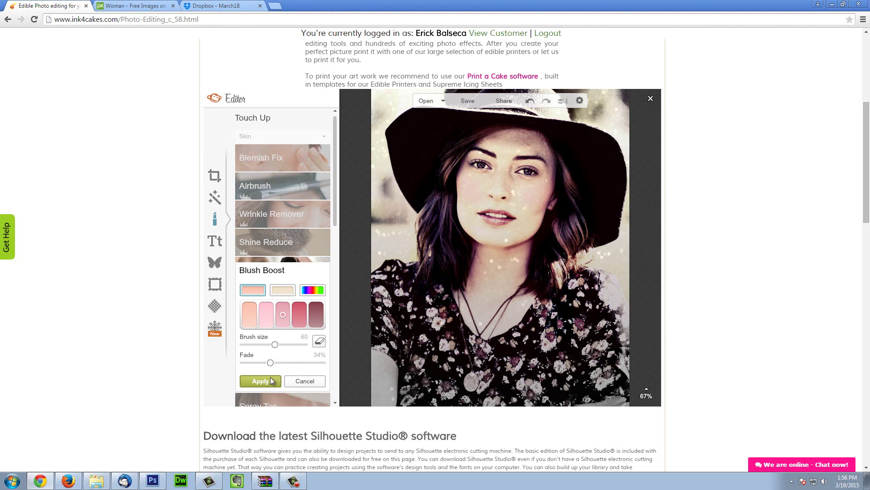
pyautogui.click(272, 380)
# - Apply the Spray Tan touch-up to the portrait with a reduced intensity
pyautogui.click(283, 300)
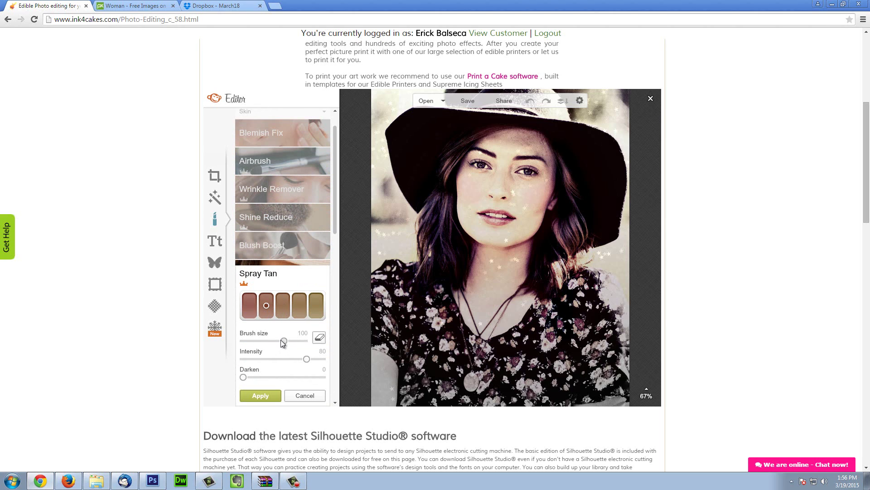
pyautogui.moveTo(284, 341); pyautogui.dragTo(296, 350)
pyautogui.moveTo(297, 358); pyautogui.dragTo(265, 357)
pyautogui.click(269, 395)
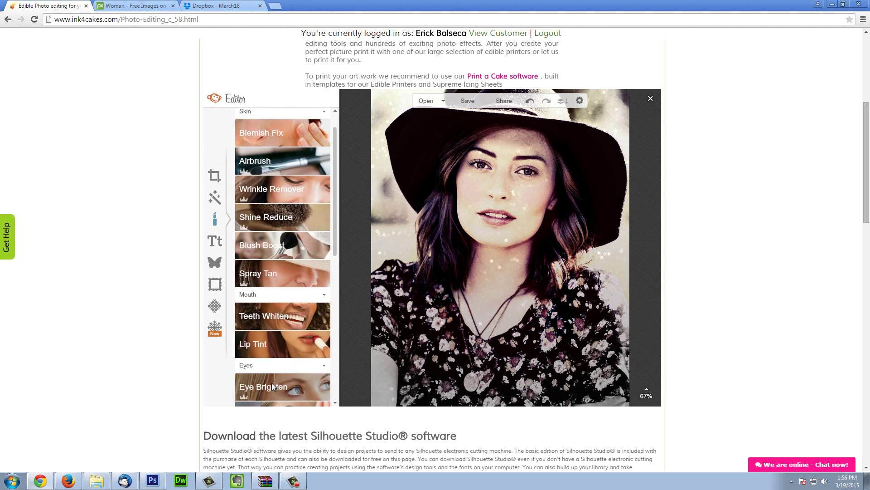
# - Apply the Teeth Whiten touch-up to the mouth with a smaller brush size
pyautogui.click(291, 319)
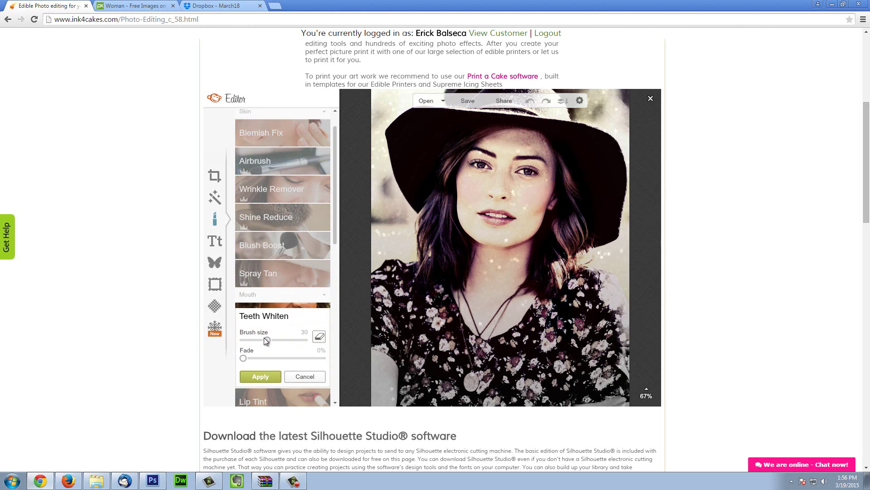
pyautogui.moveTo(267, 339); pyautogui.dragTo(253, 339)
pyautogui.click(273, 376)
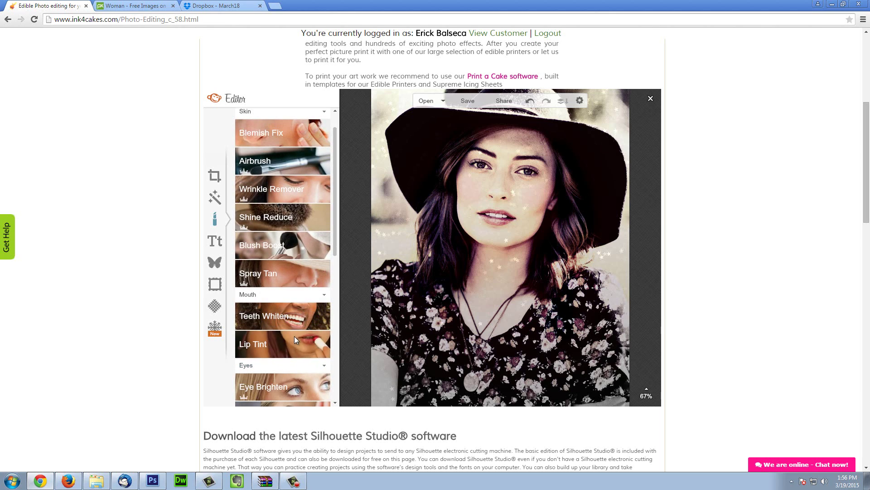
# - Paint the lips with a shade from the red Lip Tint palette, using a smaller brush, lower intensity and reduced tone
pyautogui.click(294, 337)
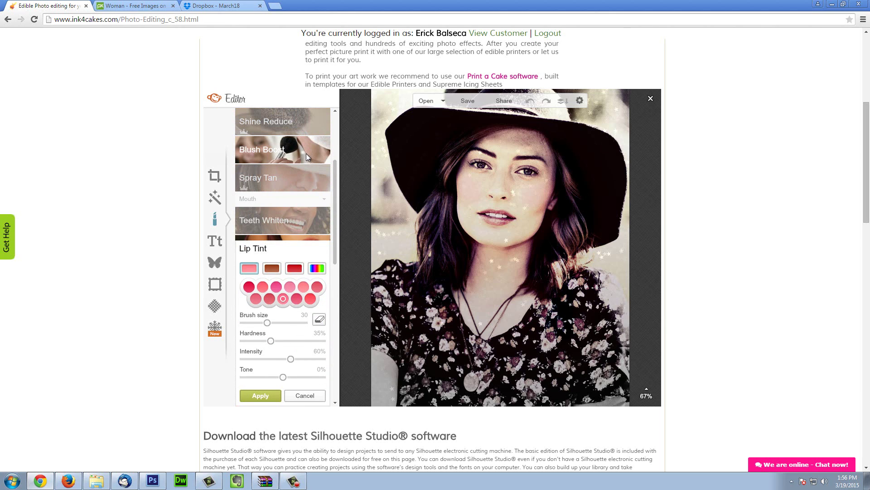
pyautogui.click(292, 267)
pyautogui.click(293, 299)
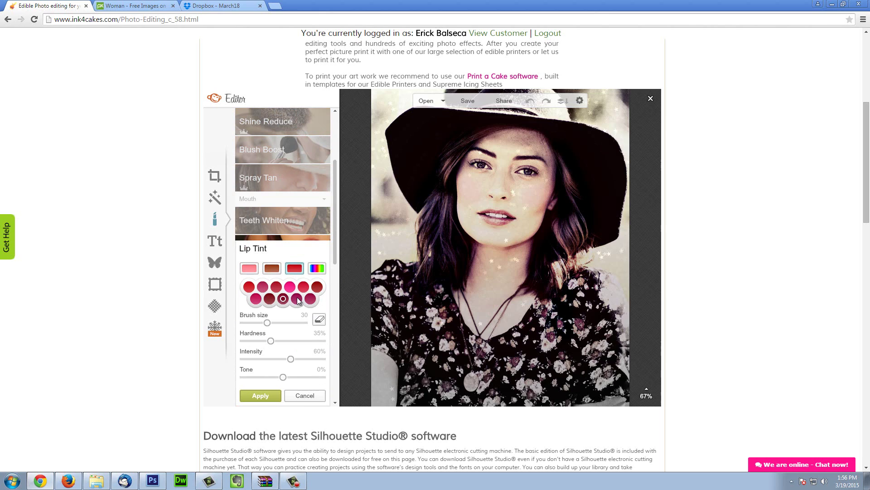
pyautogui.moveTo(267, 322); pyautogui.dragTo(251, 322)
pyautogui.moveTo(291, 359); pyautogui.dragTo(280, 358)
pyautogui.moveTo(507, 224); pyautogui.dragTo(498, 224)
pyautogui.moveTo(281, 381); pyautogui.dragTo(255, 358)
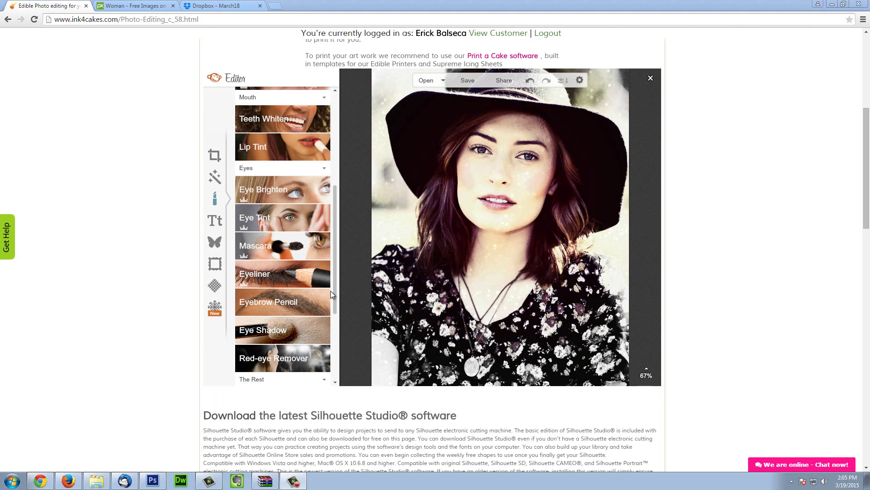
# - Apply Eye Brighten to the eyes with brush size 12 and 71% fade
pyautogui.moveTo(336, 285)
pyautogui.mouseDown()
pyautogui.moveTo(340, 303)
pyautogui.moveTo(340, 290)
pyautogui.mouseUp()
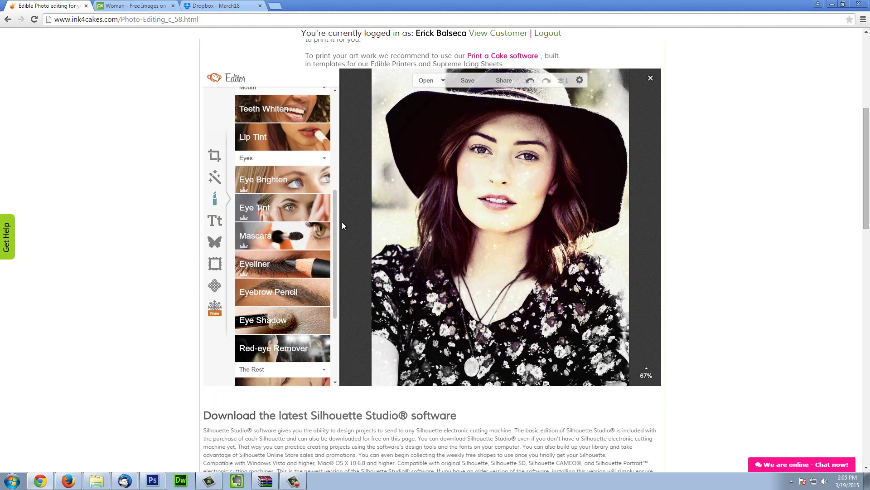
pyautogui.click(303, 184)
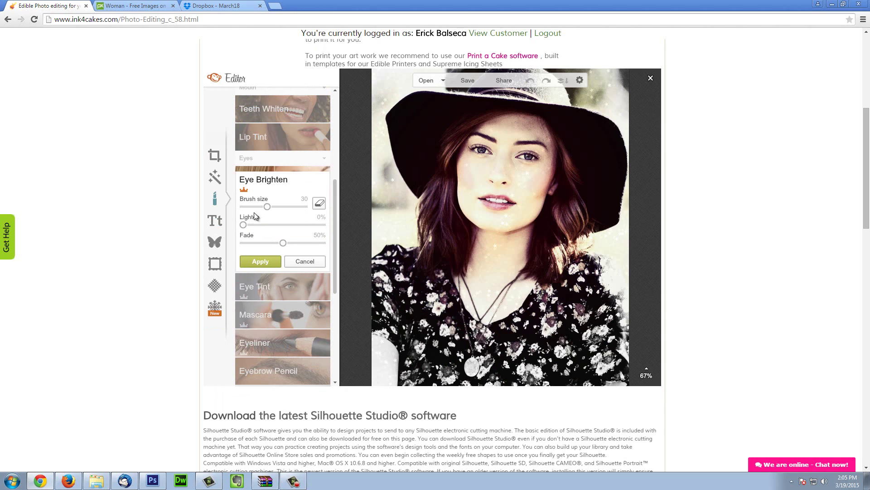
pyautogui.moveTo(267, 207); pyautogui.dragTo(255, 206)
pyautogui.click(480, 149)
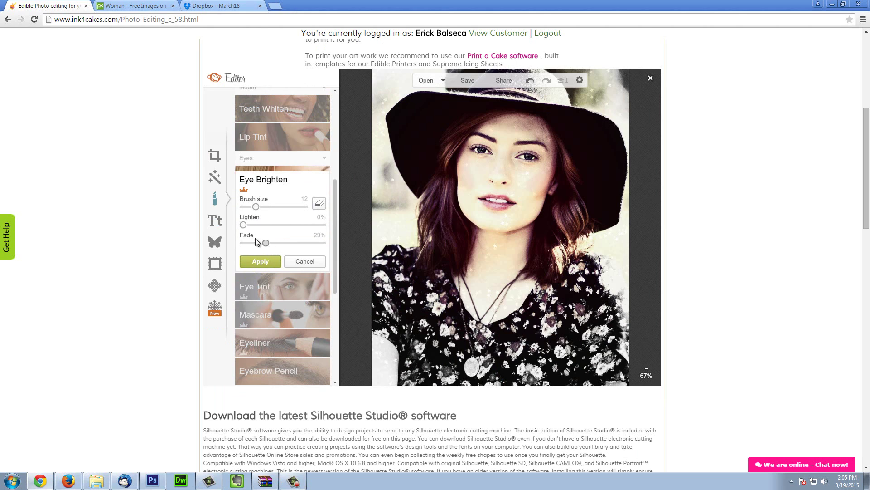
pyautogui.moveTo(307, 245)
pyautogui.mouseDown()
pyautogui.moveTo(288, 247)
pyautogui.moveTo(300, 245)
pyautogui.mouseUp()
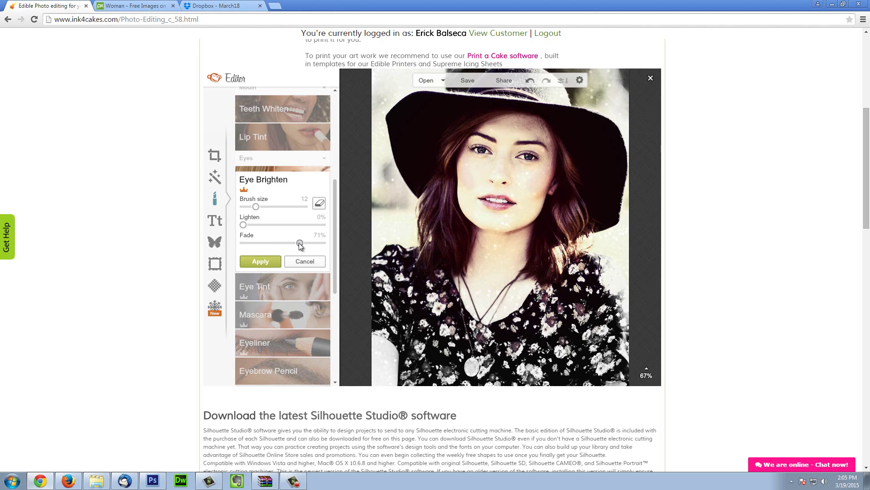
pyautogui.click(271, 261)
# - Apply a dark yellow Eye Tint to the eyes with brush size 9 and 77% fade
pyautogui.click(276, 213)
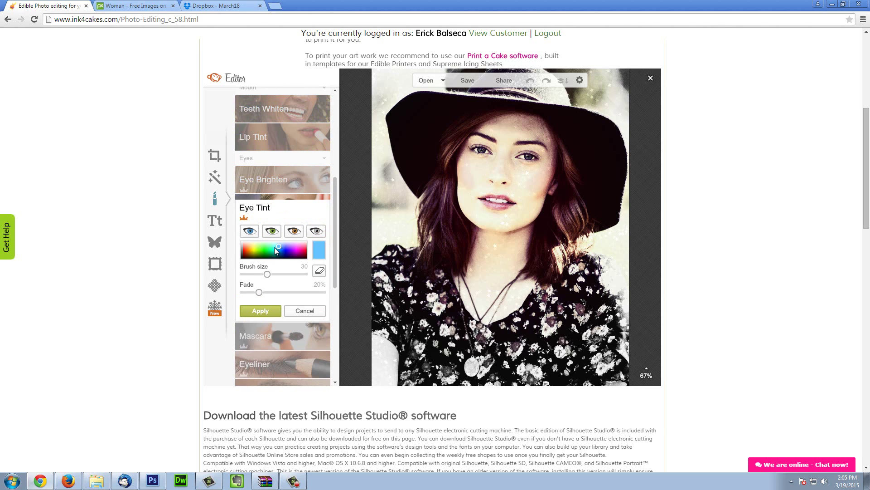
pyautogui.click(266, 247)
pyautogui.moveTo(266, 247)
pyautogui.mouseDown()
pyautogui.moveTo(252, 246)
pyautogui.moveTo(270, 252)
pyautogui.moveTo(262, 249)
pyautogui.moveTo(268, 241)
pyautogui.moveTo(253, 274)
pyautogui.mouseUp()
pyautogui.hotkey('ctrl', 'z')
pyautogui.click(480, 150)
pyautogui.moveTo(258, 293); pyautogui.dragTo(304, 295)
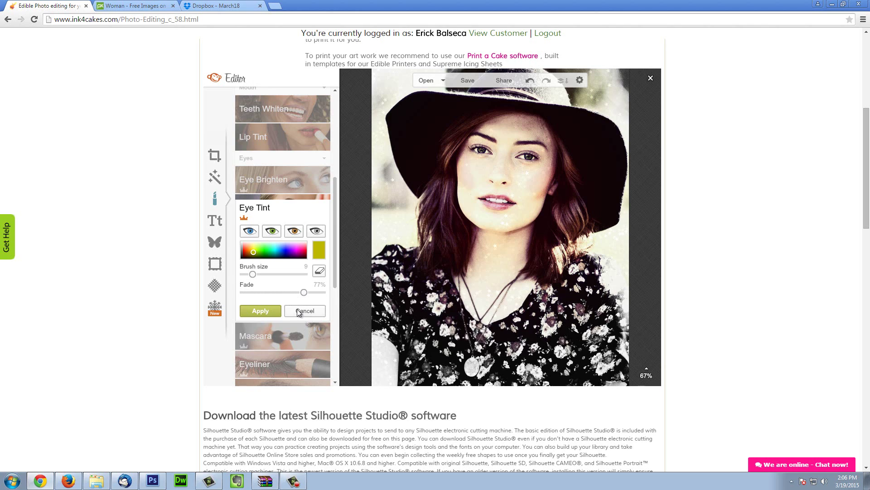
pyautogui.click(271, 311)
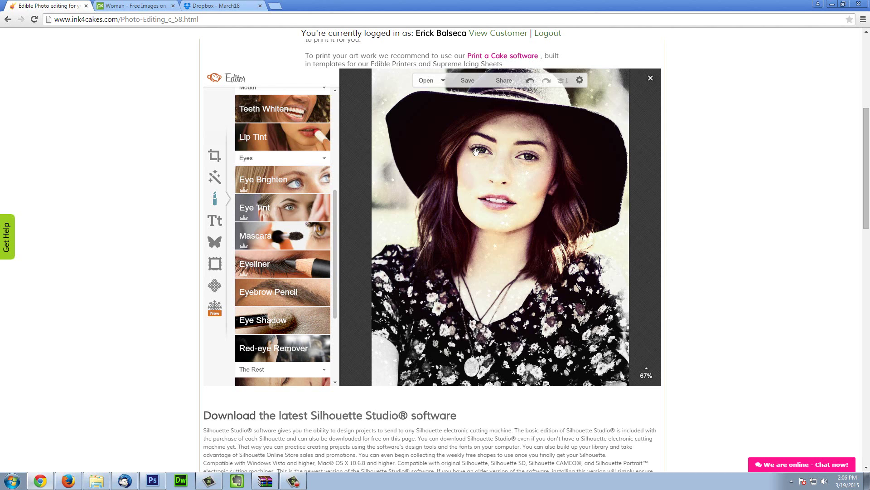
# - Apply the Eyeliner touch-up around the eyes with brush size 4 and an adjusted strength
pyautogui.click(280, 262)
pyautogui.moveTo(256, 295); pyautogui.dragTo(247, 295)
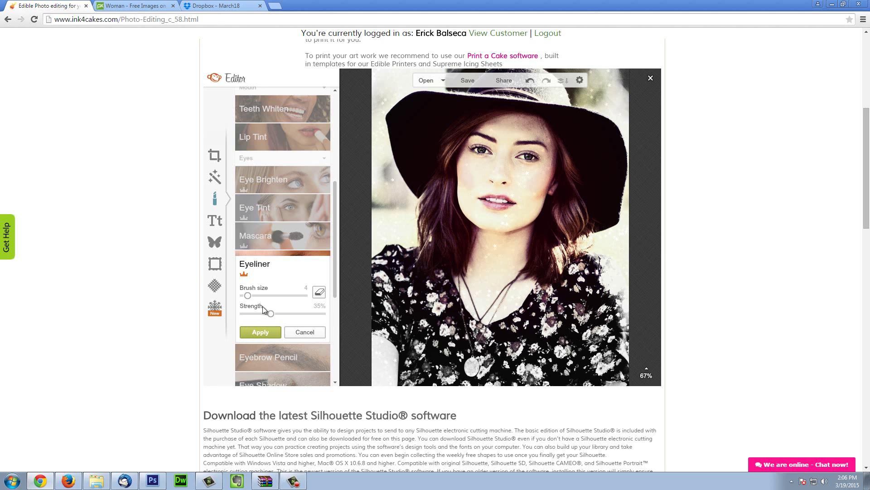
pyautogui.moveTo(300, 309); pyautogui.dragTo(259, 307)
pyautogui.click(261, 334)
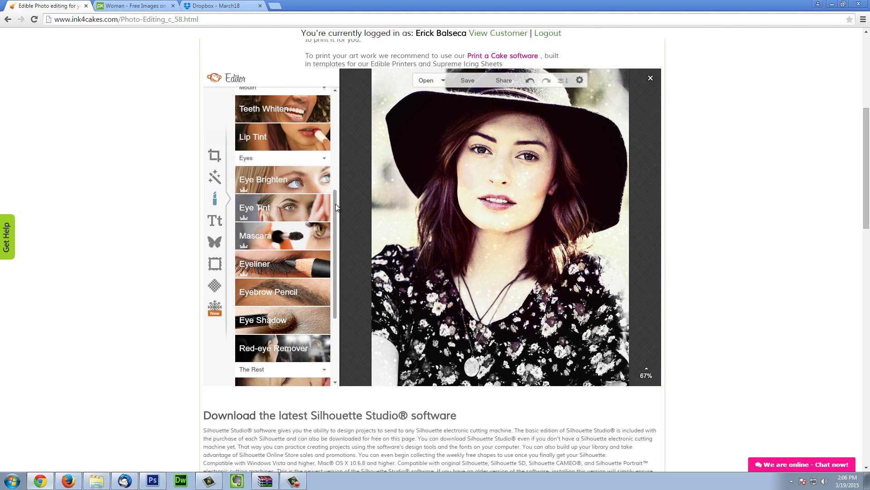
# - Try the Weight Loss touch-up at 25% and 10%, and discard it
pyautogui.moveTo(336, 203); pyautogui.dragTo(332, 278)
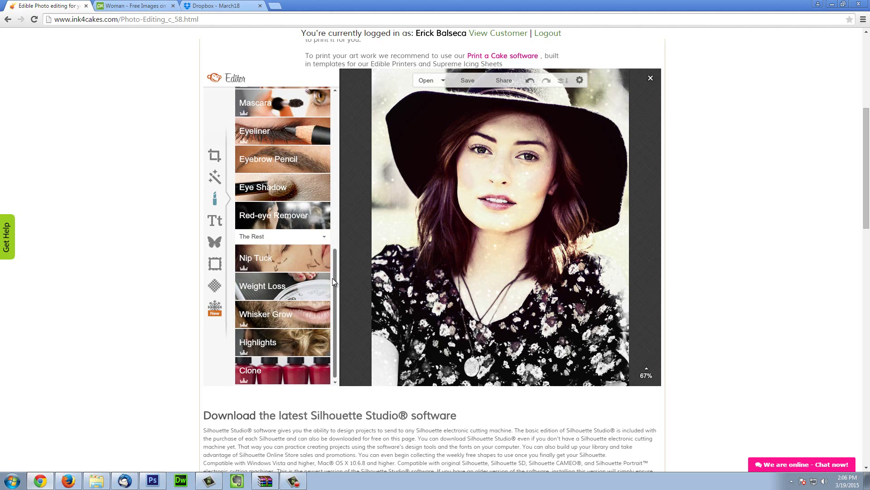
pyautogui.click(290, 283)
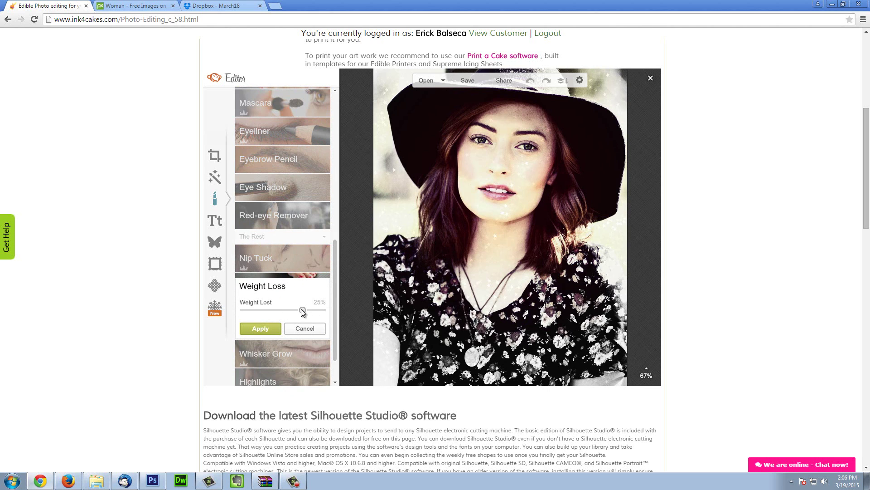
pyautogui.moveTo(302, 310)
pyautogui.mouseDown()
pyautogui.moveTo(281, 308)
pyautogui.moveTo(304, 308)
pyautogui.moveTo(290, 307)
pyautogui.mouseUp()
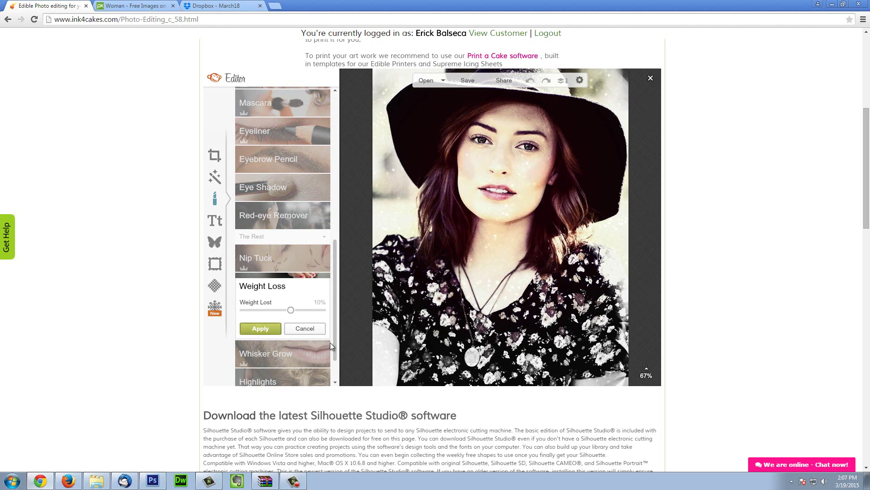
pyautogui.click(304, 329)
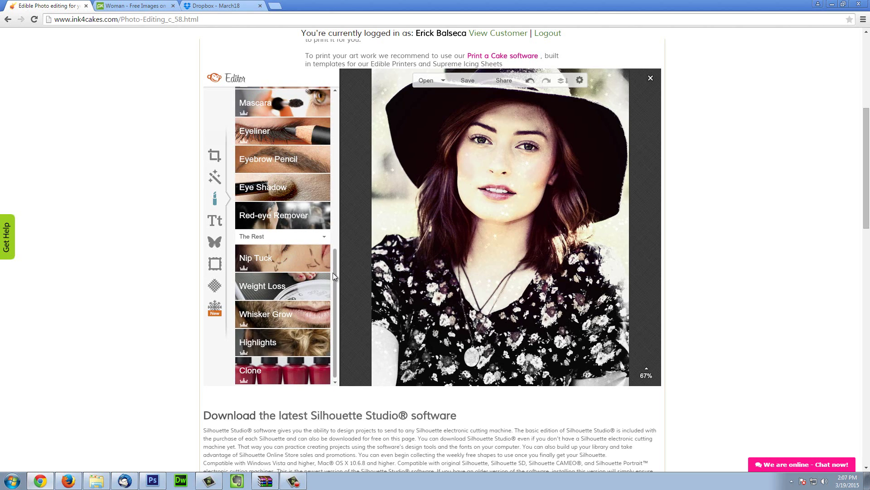
# - Try painting pink f25ec2 Highlights on both sides of the hair with brush size 100, and discard them
pyautogui.click(284, 338)
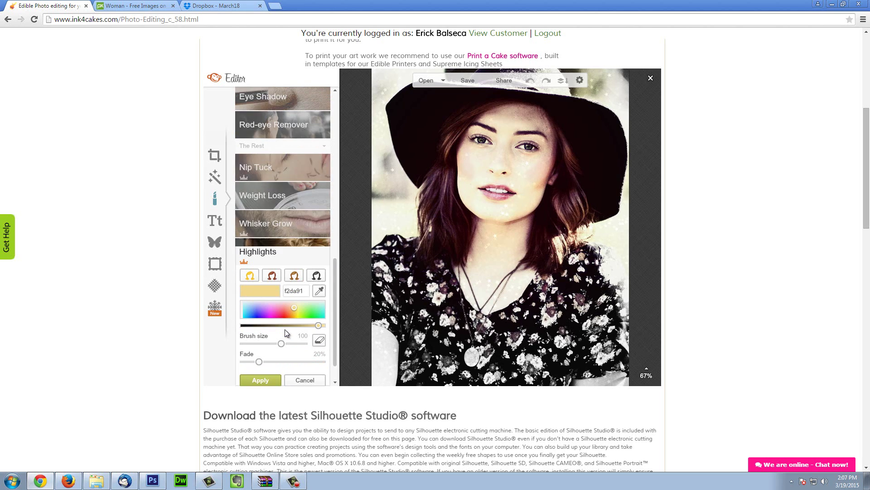
pyautogui.moveTo(413, 196)
pyautogui.mouseDown()
pyautogui.moveTo(436, 180)
pyautogui.moveTo(433, 243)
pyautogui.mouseUp()
pyautogui.moveTo(576, 208)
pyautogui.mouseDown()
pyautogui.moveTo(573, 197)
pyautogui.moveTo(552, 228)
pyautogui.mouseUp()
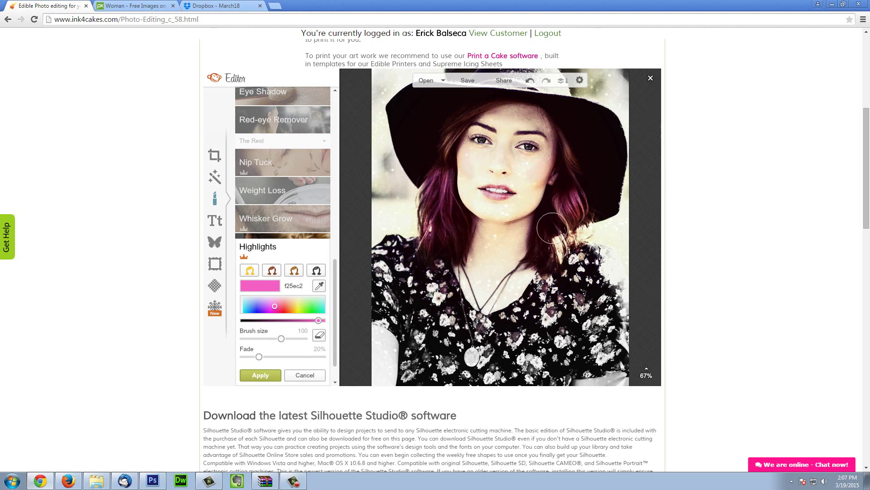
pyautogui.click(298, 375)
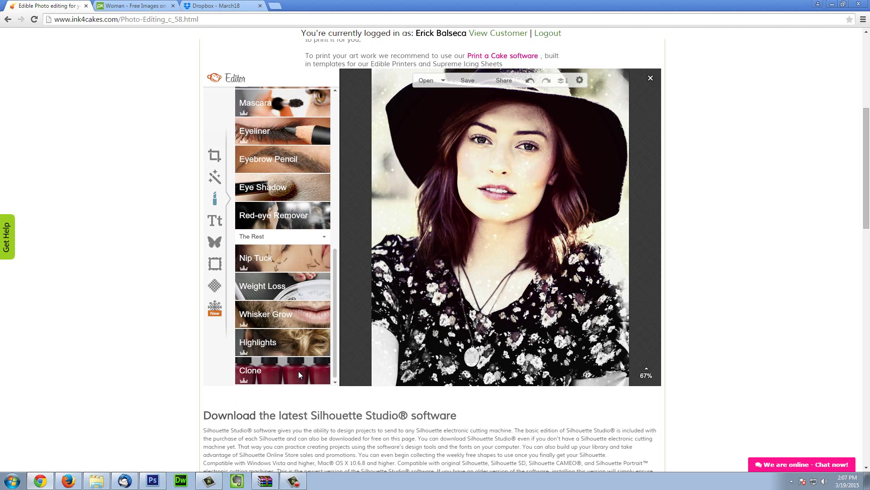
# - Darken the lower part of the blouse and arms using the Burn effect set to Light with brush size 224
pyautogui.scroll(1, 333, 254)
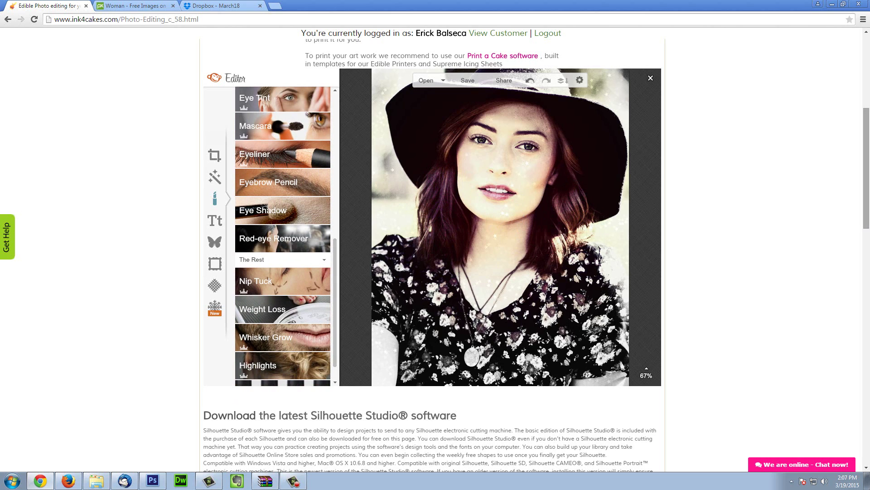
pyautogui.moveTo(867, 217)
pyautogui.mouseDown()
pyautogui.moveTo(868, 200)
pyautogui.moveTo(867, 217)
pyautogui.mouseUp()
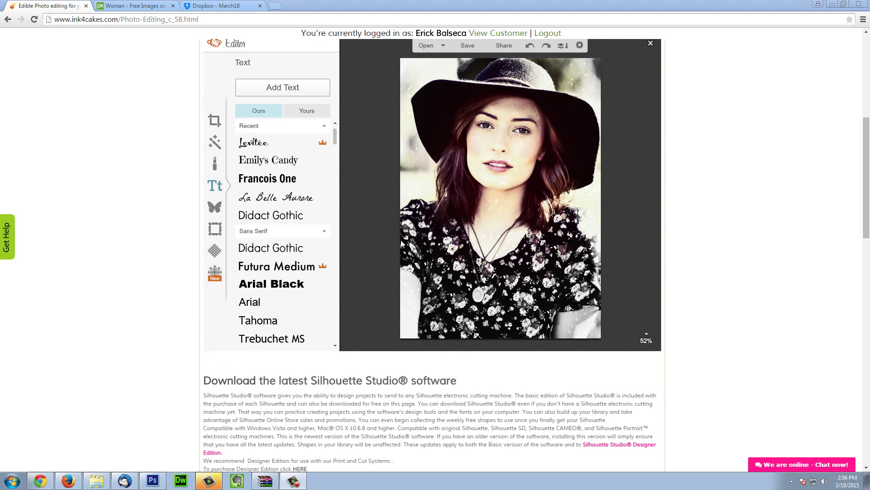
pyautogui.click(214, 143)
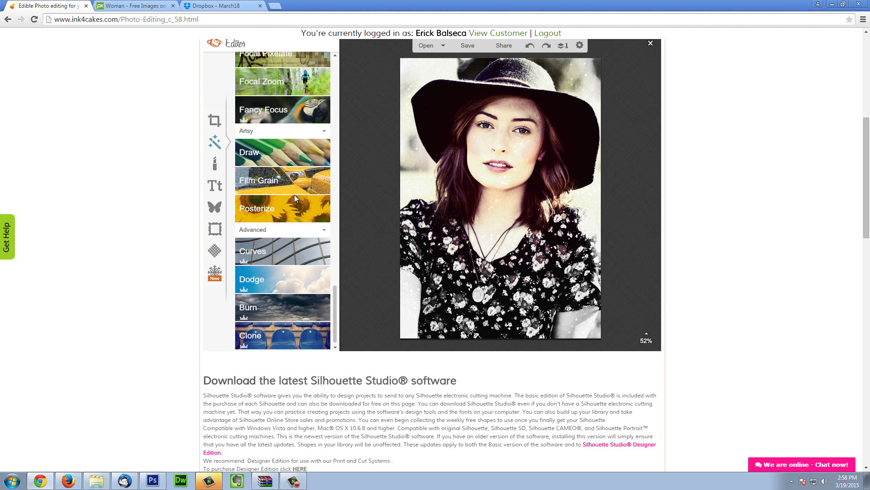
pyautogui.click(312, 306)
pyautogui.click(257, 301)
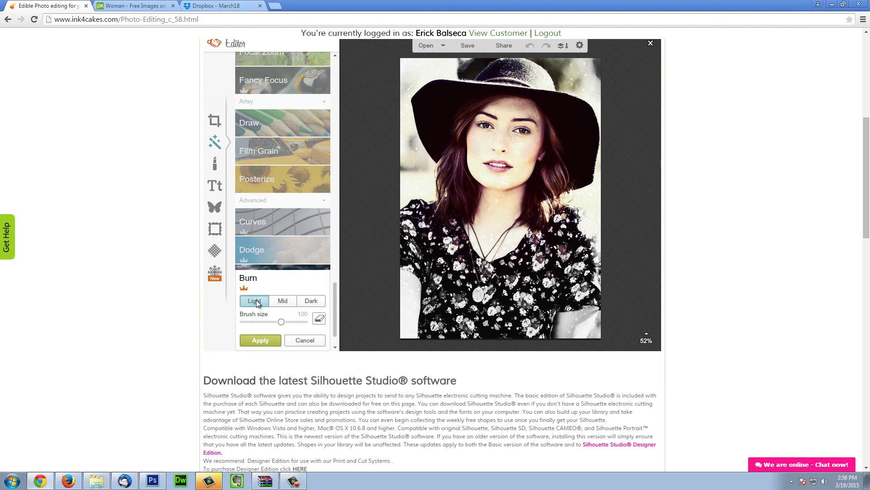
pyautogui.moveTo(282, 321); pyautogui.dragTo(295, 320)
pyautogui.moveTo(449, 314)
pyautogui.mouseDown()
pyautogui.moveTo(419, 314)
pyautogui.moveTo(461, 307)
pyautogui.moveTo(483, 322)
pyautogui.moveTo(523, 323)
pyautogui.moveTo(545, 314)
pyautogui.moveTo(619, 317)
pyautogui.moveTo(496, 316)
pyautogui.moveTo(612, 324)
pyautogui.moveTo(373, 318)
pyautogui.mouseUp()
pyautogui.moveTo(481, 324)
pyautogui.mouseDown()
pyautogui.moveTo(547, 322)
pyautogui.moveTo(581, 303)
pyautogui.moveTo(418, 326)
pyautogui.moveTo(430, 329)
pyautogui.moveTo(400, 321)
pyautogui.moveTo(461, 319)
pyautogui.moveTo(435, 324)
pyautogui.moveTo(472, 328)
pyautogui.moveTo(607, 318)
pyautogui.moveTo(412, 318)
pyautogui.moveTo(487, 328)
pyautogui.moveTo(515, 316)
pyautogui.moveTo(495, 308)
pyautogui.moveTo(587, 310)
pyautogui.moveTo(533, 297)
pyautogui.moveTo(413, 311)
pyautogui.moveTo(527, 329)
pyautogui.moveTo(614, 323)
pyautogui.moveTo(552, 304)
pyautogui.moveTo(484, 305)
pyautogui.moveTo(562, 310)
pyautogui.moveTo(458, 333)
pyautogui.moveTo(403, 335)
pyautogui.moveTo(414, 324)
pyautogui.moveTo(651, 311)
pyautogui.moveTo(441, 312)
pyautogui.moveTo(564, 314)
pyautogui.mouseUp()
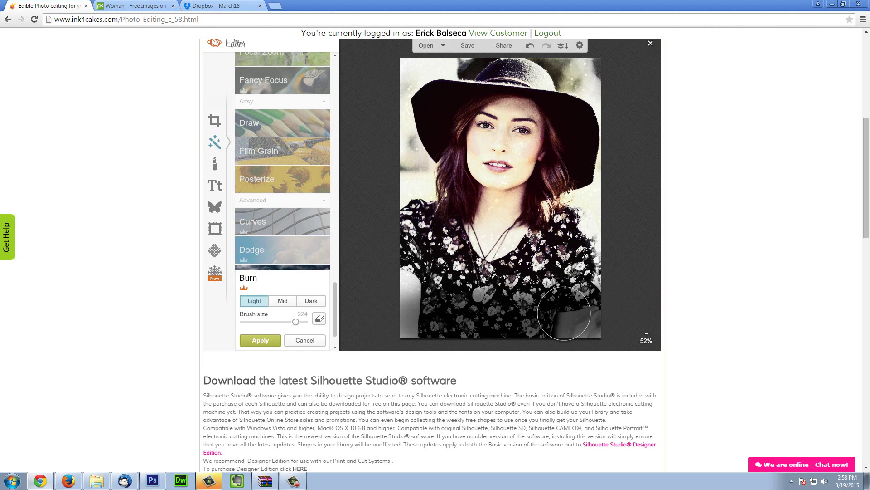
# - Darken the lower part of the blouse further with Burn set to Mid and then Dark, and apply the effect
pyautogui.click(283, 301)
pyautogui.moveTo(427, 315)
pyautogui.mouseDown()
pyautogui.moveTo(614, 312)
pyautogui.moveTo(463, 325)
pyautogui.moveTo(410, 317)
pyautogui.moveTo(400, 307)
pyautogui.moveTo(612, 312)
pyautogui.moveTo(476, 330)
pyautogui.mouseUp()
pyautogui.click(321, 303)
pyautogui.moveTo(392, 309)
pyautogui.mouseDown()
pyautogui.moveTo(640, 322)
pyautogui.moveTo(388, 326)
pyautogui.moveTo(670, 274)
pyautogui.moveTo(583, 307)
pyautogui.moveTo(404, 344)
pyautogui.moveTo(402, 331)
pyautogui.moveTo(389, 339)
pyautogui.moveTo(553, 301)
pyautogui.moveTo(423, 304)
pyautogui.moveTo(437, 320)
pyautogui.mouseUp()
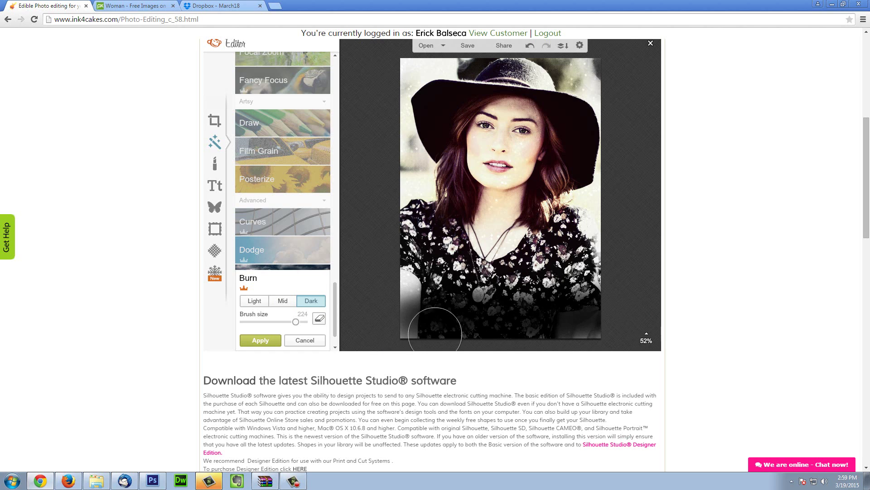
pyautogui.click(261, 340)
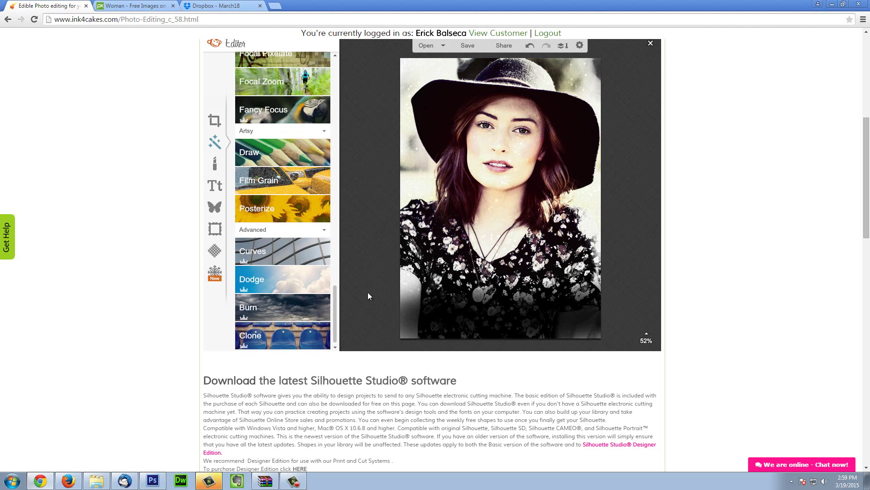
# - Add a text box spanning nearly the full width of the photo, with colour e200cd and size 94
pyautogui.click(213, 185)
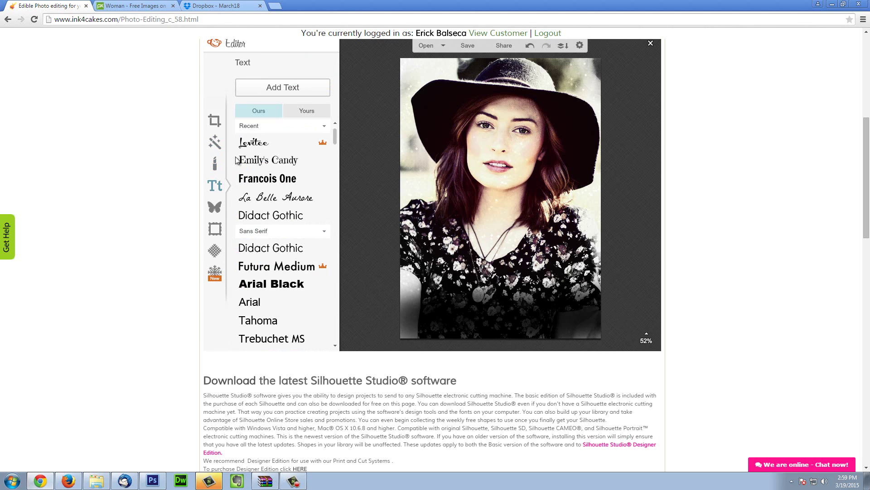
pyautogui.scroll(-5, 319, 182)
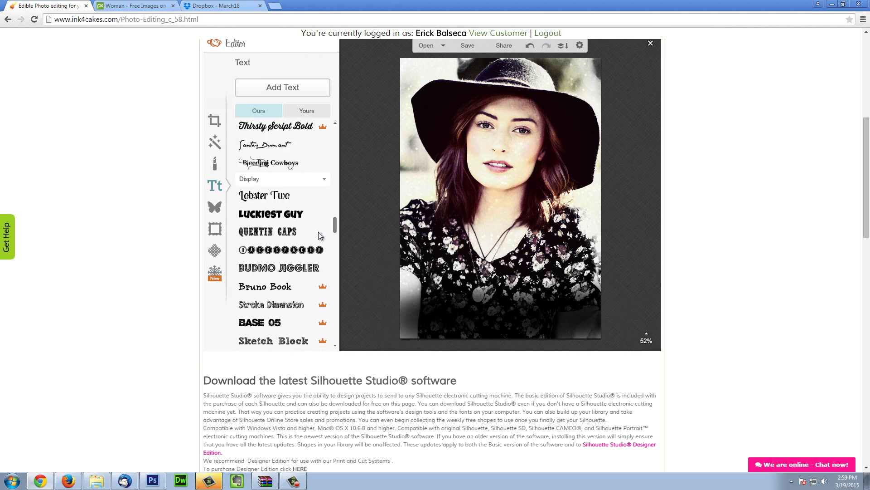
pyautogui.scroll(5, 318, 155)
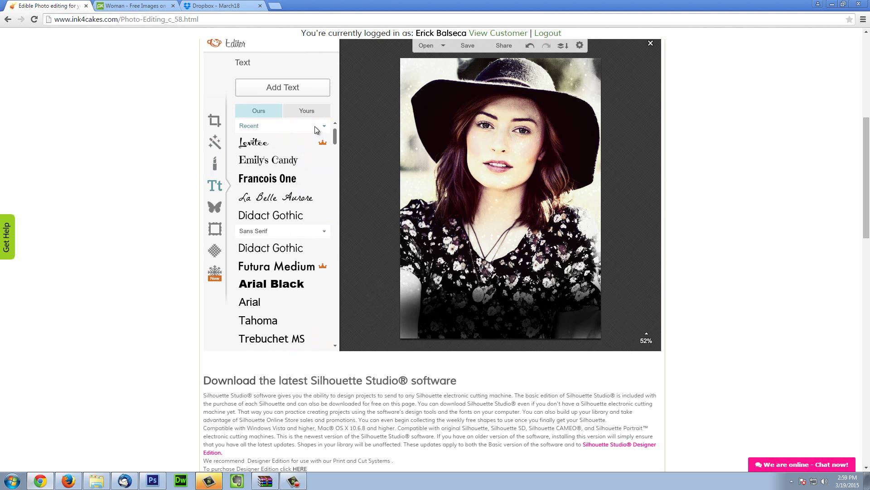
pyautogui.click(281, 87)
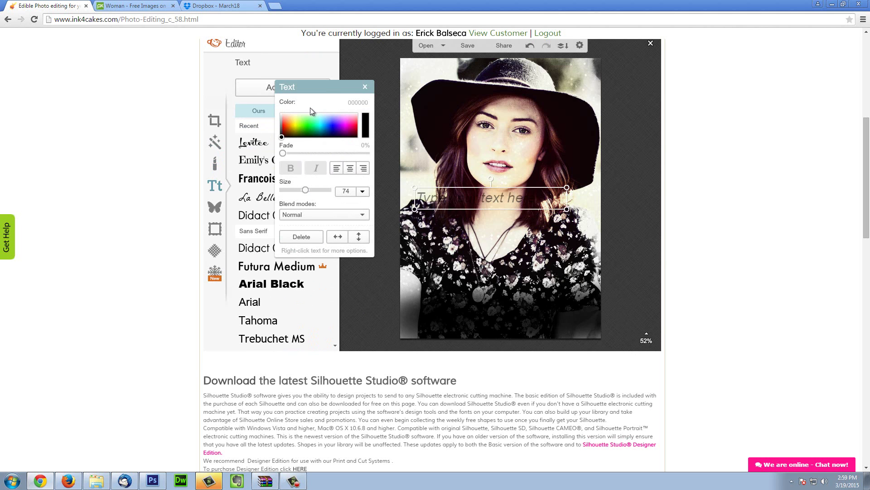
pyautogui.moveTo(284, 136); pyautogui.dragTo(346, 129)
pyautogui.moveTo(306, 189); pyautogui.dragTo(309, 190)
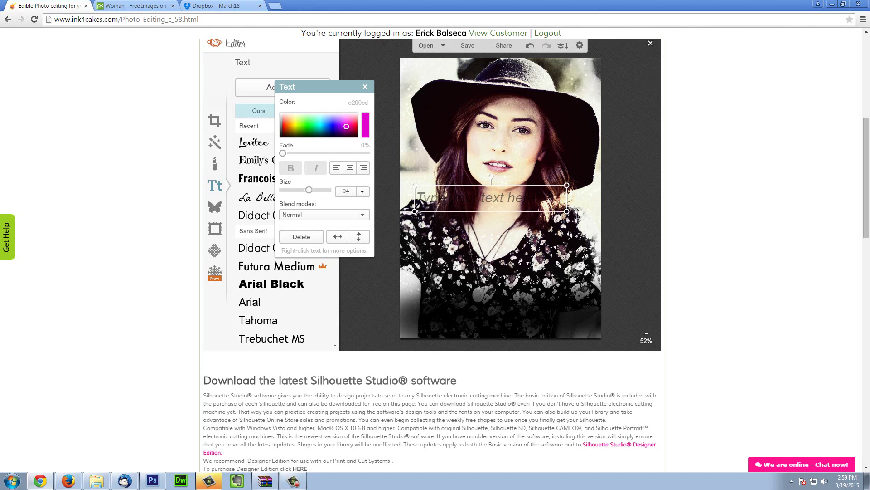
pyautogui.moveTo(413, 209)
pyautogui.mouseDown()
pyautogui.moveTo(394, 210)
pyautogui.moveTo(403, 210)
pyautogui.mouseUp()
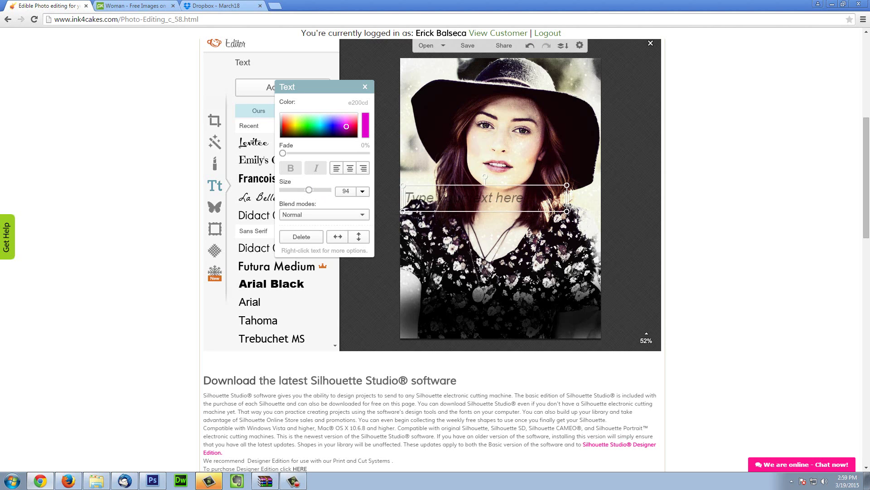
pyautogui.moveTo(567, 204); pyautogui.dragTo(595, 204)
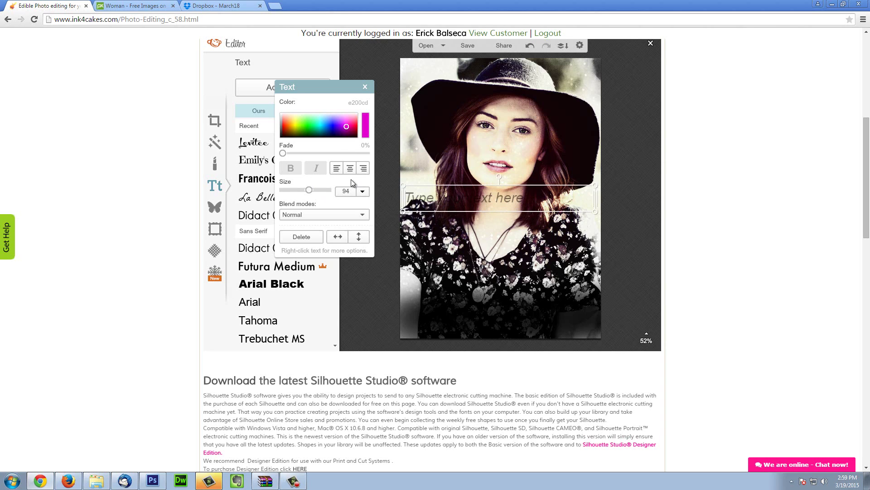
# - Enter "Congratulations" followed by the recipient's first name in the text box and centre the text
pyautogui.click(444, 195)
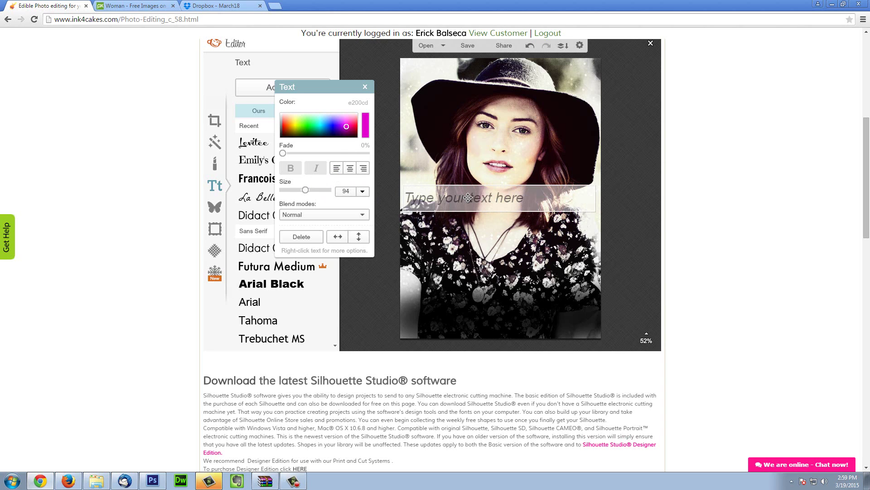
pyautogui.write('Ca')
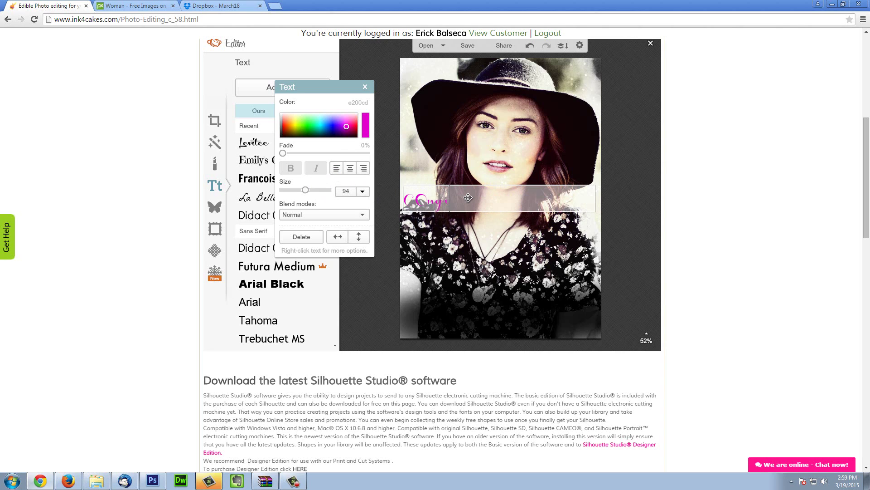
pyautogui.write('ngratulations J')
pyautogui.press('BackSpace')
pyautogui.click(351, 169)
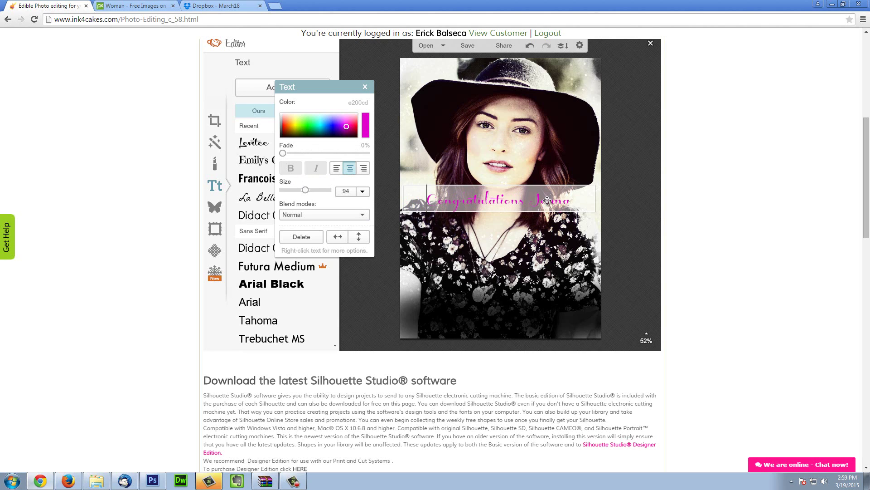
# - Increase the congratulations text to size 118 and move it onto the dark area at the photo's lower edge
pyautogui.moveTo(572, 201); pyautogui.dragTo(423, 203)
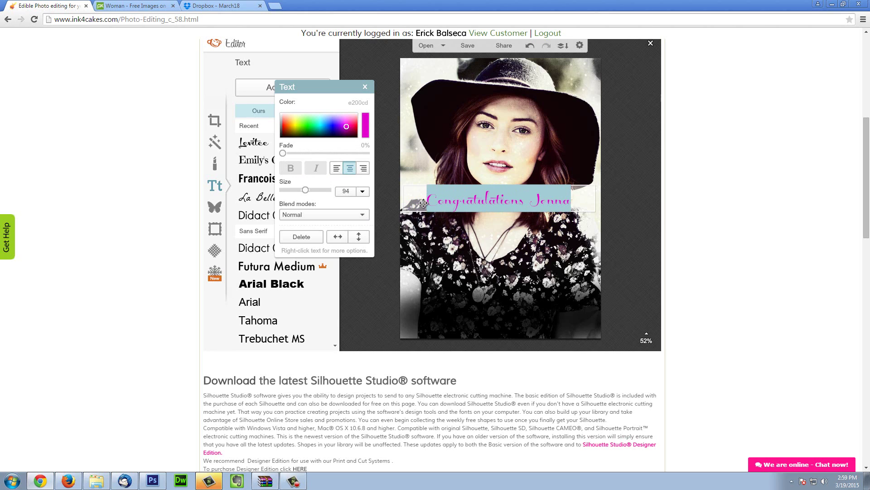
pyautogui.moveTo(306, 191); pyautogui.dragTo(310, 190)
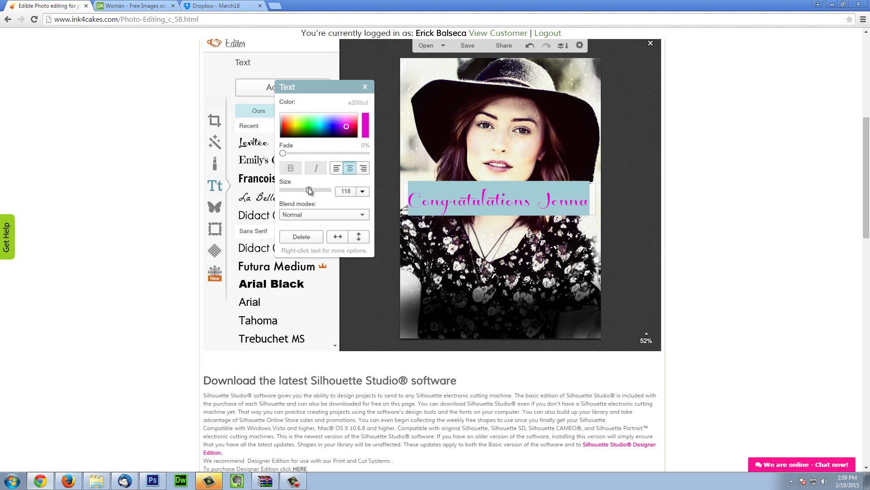
pyautogui.click(502, 207)
pyautogui.click(503, 164)
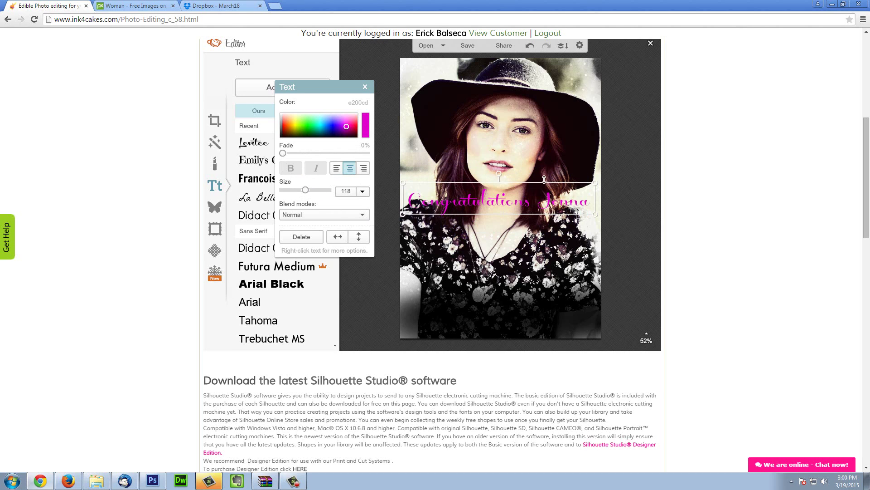
pyautogui.moveTo(567, 187); pyautogui.dragTo(560, 310)
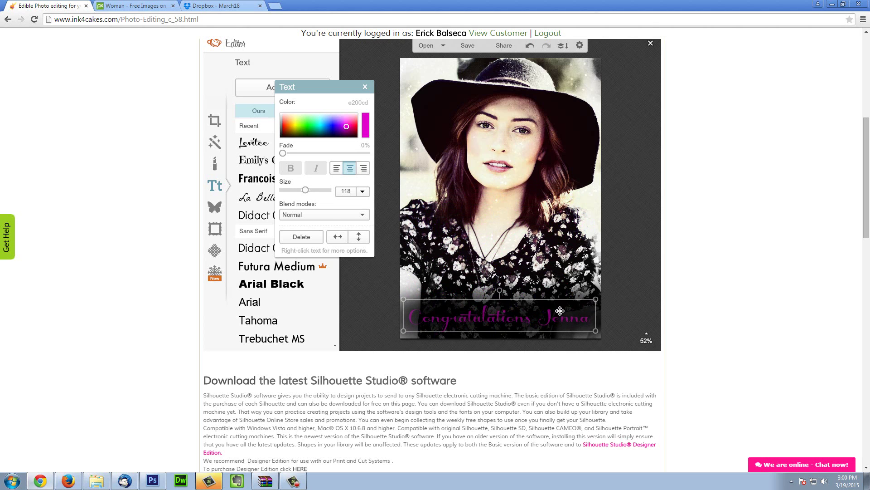
pyautogui.click(364, 87)
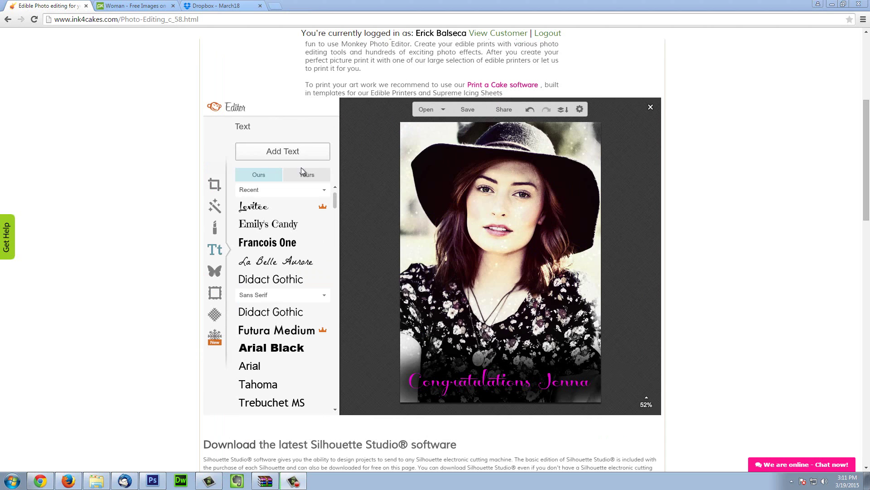
# - Add the last ornament of the Basic Corners overlays and place it in the photo's upper-left corner
pyautogui.moveTo(335, 197); pyautogui.dragTo(335, 200)
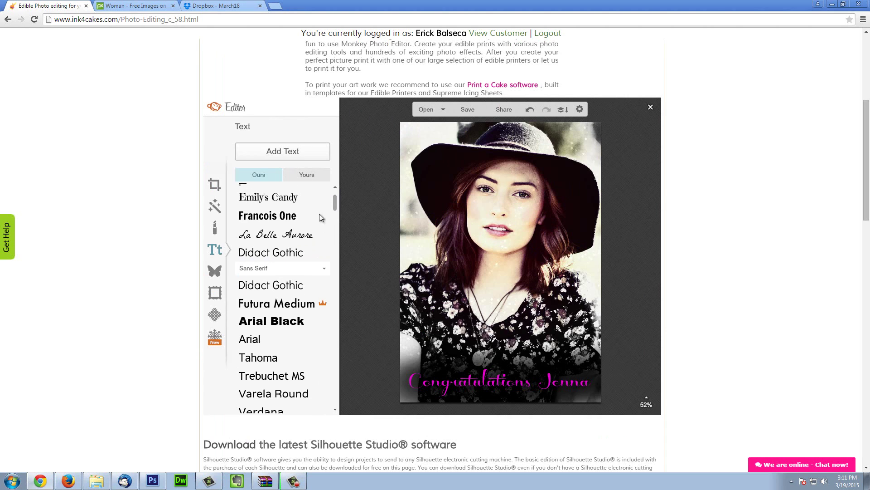
pyautogui.click(211, 272)
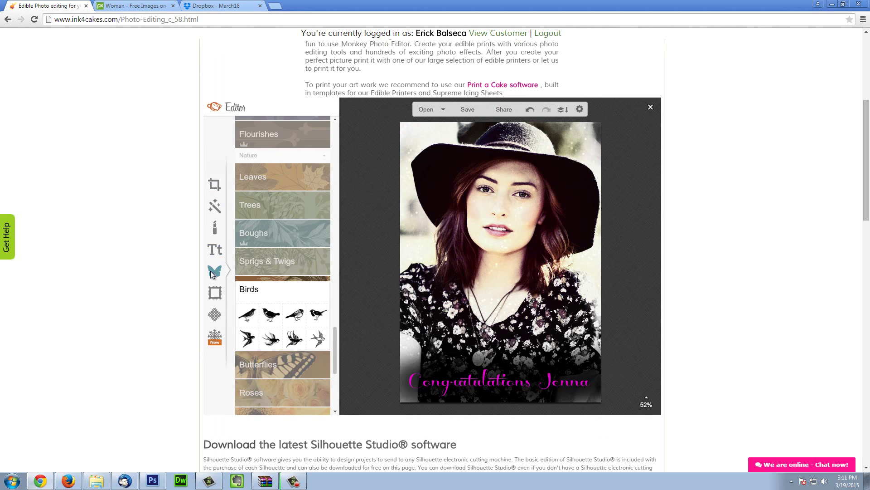
pyautogui.click(301, 279)
pyautogui.moveTo(334, 333); pyautogui.dragTo(331, 302)
pyautogui.click(308, 269)
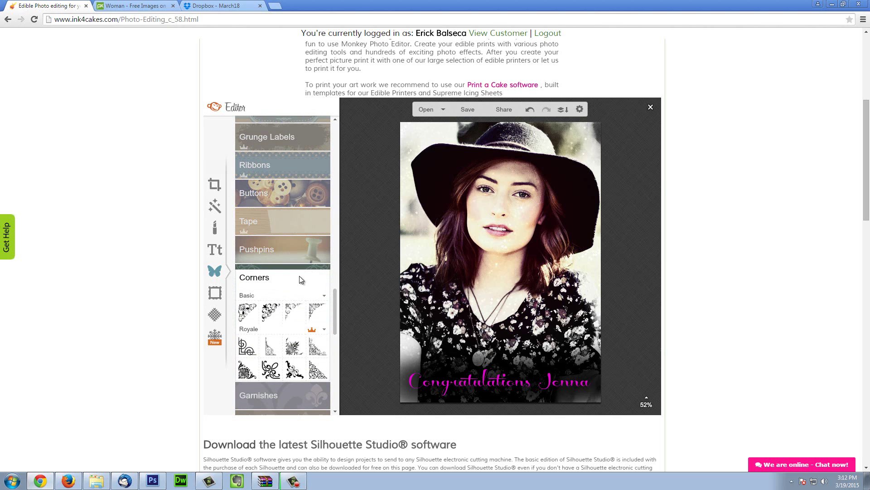
pyautogui.click(318, 316)
pyautogui.moveTo(493, 250); pyautogui.dragTo(420, 142)
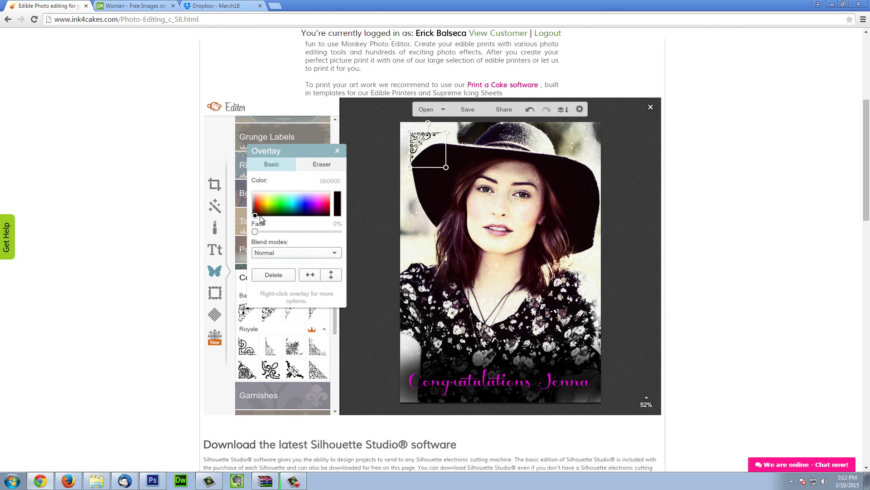
# - Recolour the corner ornament to bd00c6, fade it 46% and enlarge it to about half the photo's width
pyautogui.moveTo(261, 219); pyautogui.dragTo(323, 207)
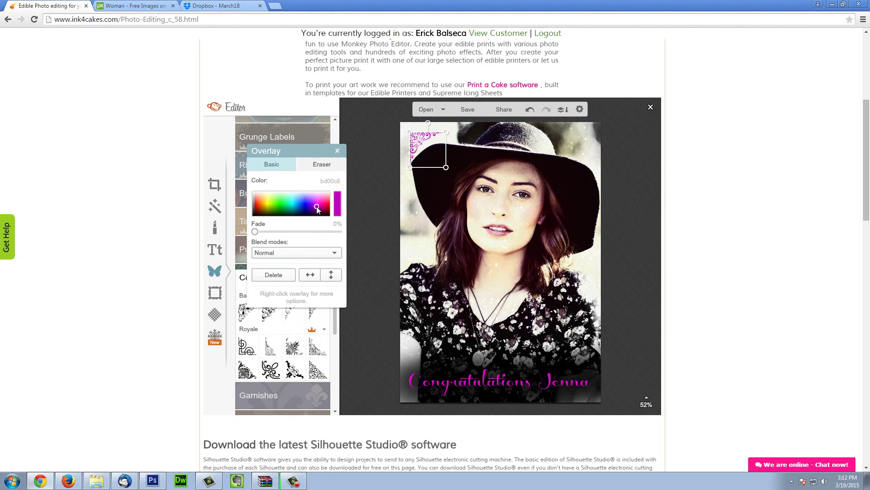
pyautogui.moveTo(445, 168); pyautogui.dragTo(517, 238)
pyautogui.moveTo(255, 231); pyautogui.dragTo(284, 230)
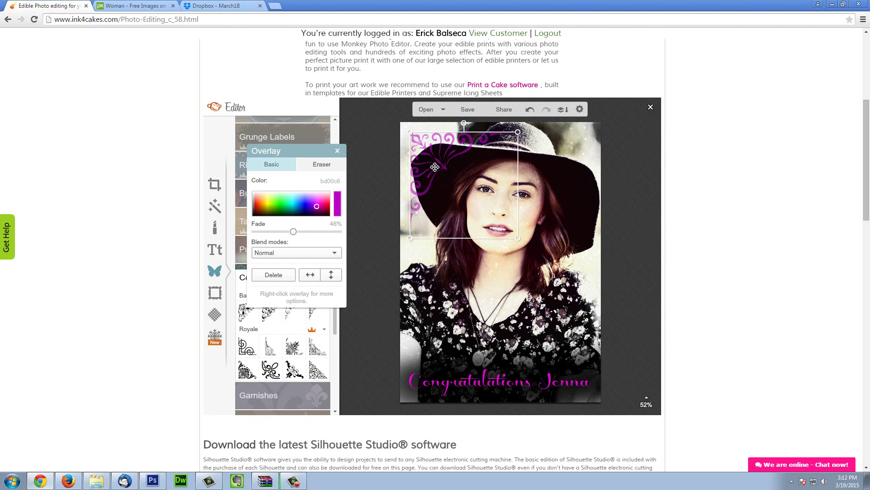
pyautogui.moveTo(435, 167); pyautogui.dragTo(432, 165)
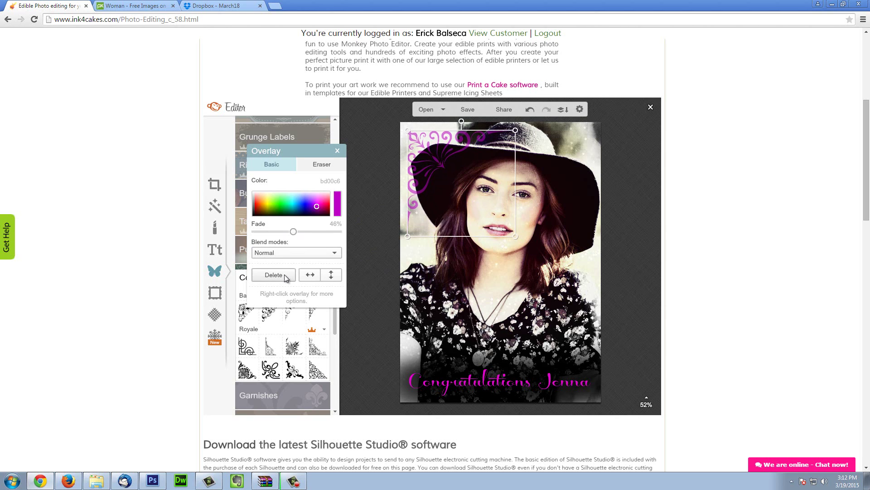
pyautogui.click(337, 151)
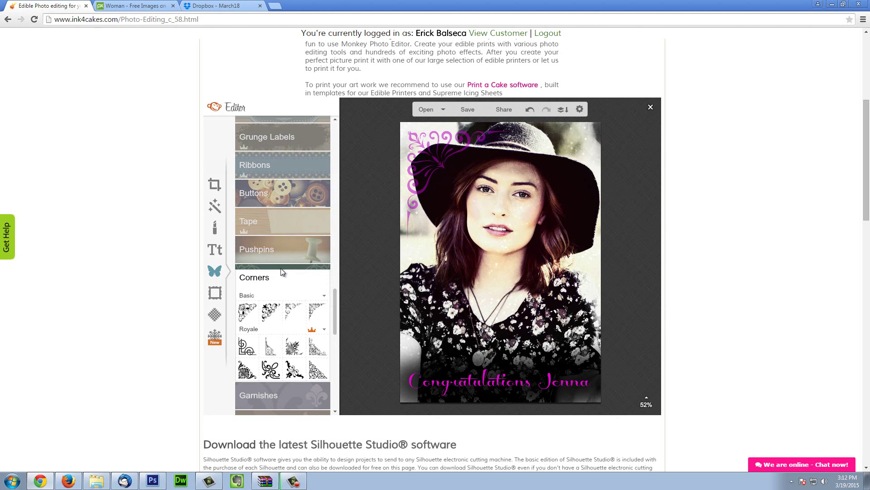
# - Place a horizontally flipped flying bird from the Birds overlays in the photo's lower-right corner, just above the congratulations text
pyautogui.click(308, 279)
pyautogui.moveTo(335, 300); pyautogui.dragTo(330, 335)
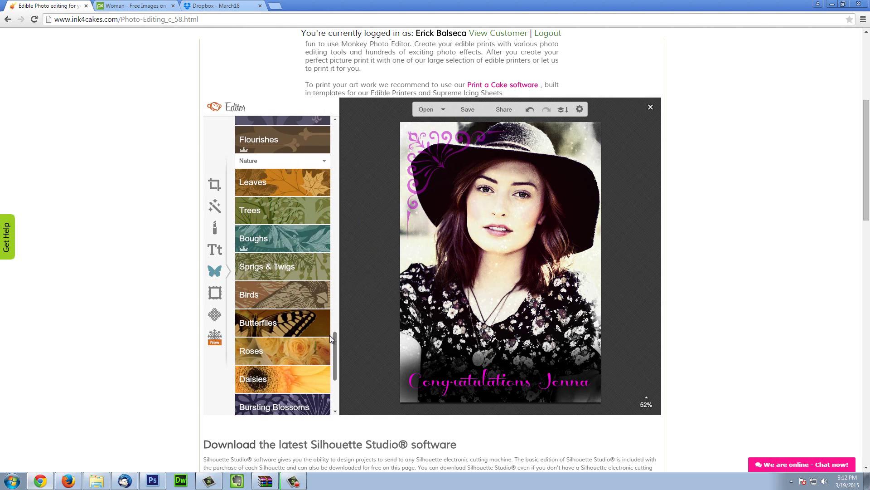
pyautogui.click(309, 296)
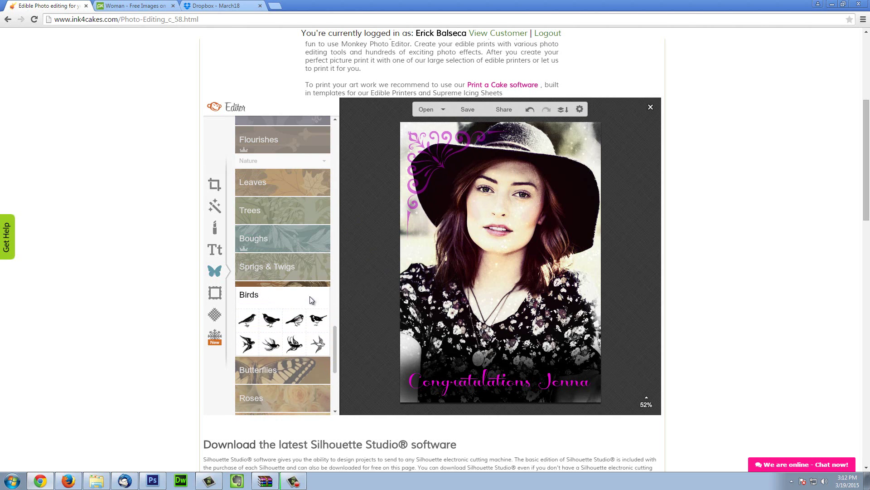
pyautogui.click(273, 346)
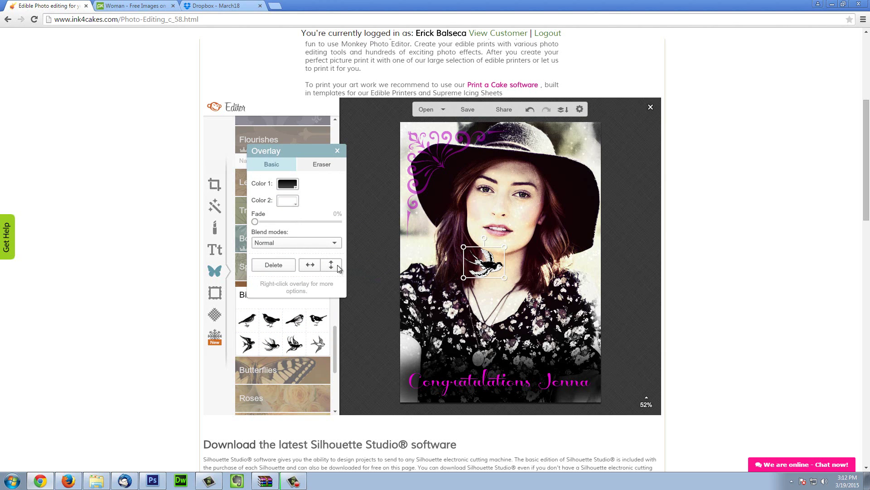
pyautogui.click(305, 268)
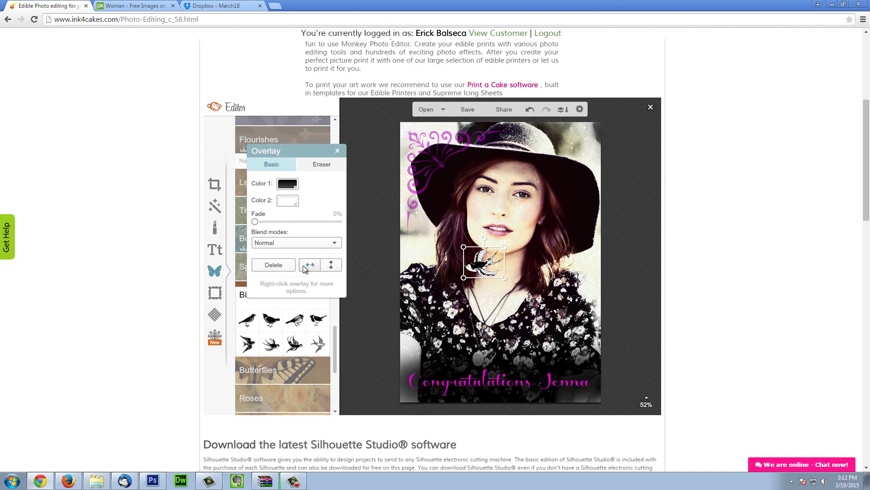
pyautogui.click(330, 266)
pyautogui.click(329, 267)
pyautogui.moveTo(480, 262); pyautogui.dragTo(547, 332)
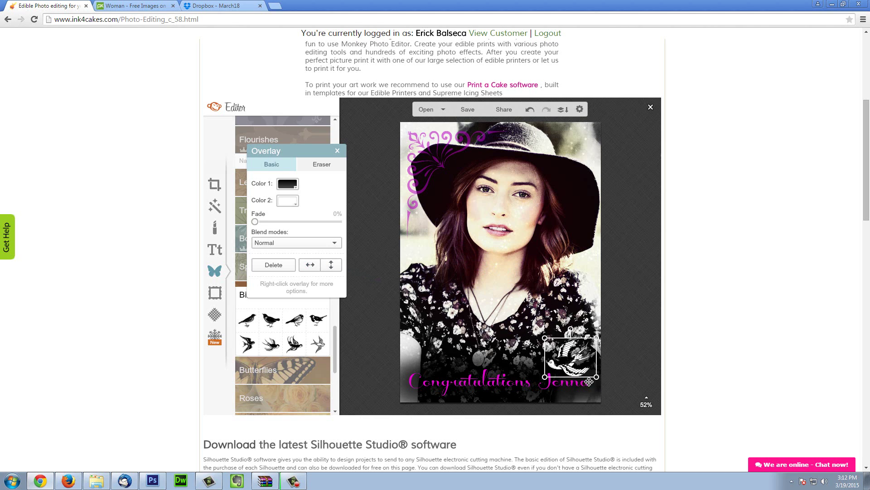
pyautogui.moveTo(571, 366); pyautogui.dragTo(569, 363)
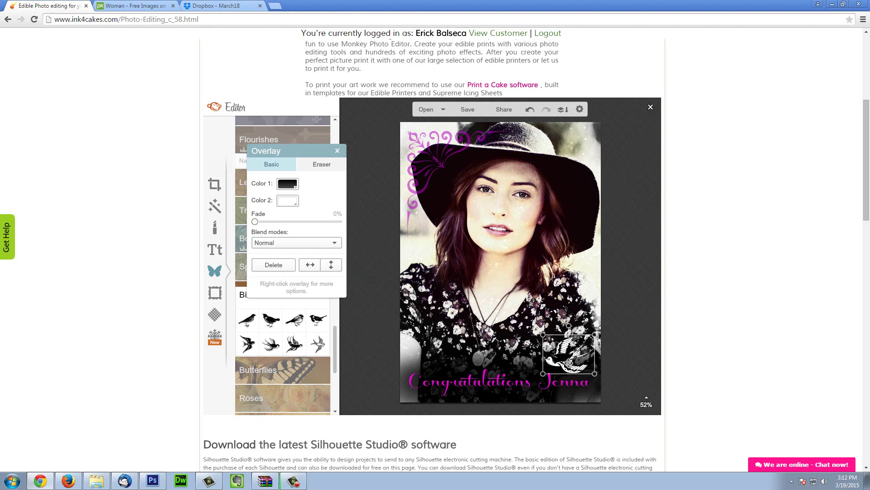
# - Recolour the bird overlay with dark purple as Color 1 and a light skin tone sampled from the woman's face as Color 2
pyautogui.click(296, 187)
pyautogui.click(340, 228)
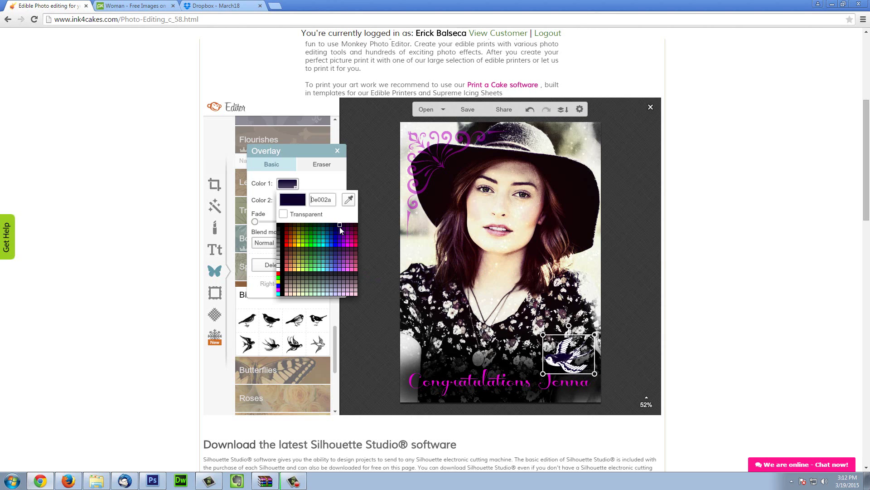
pyautogui.click(343, 229)
pyautogui.click(343, 230)
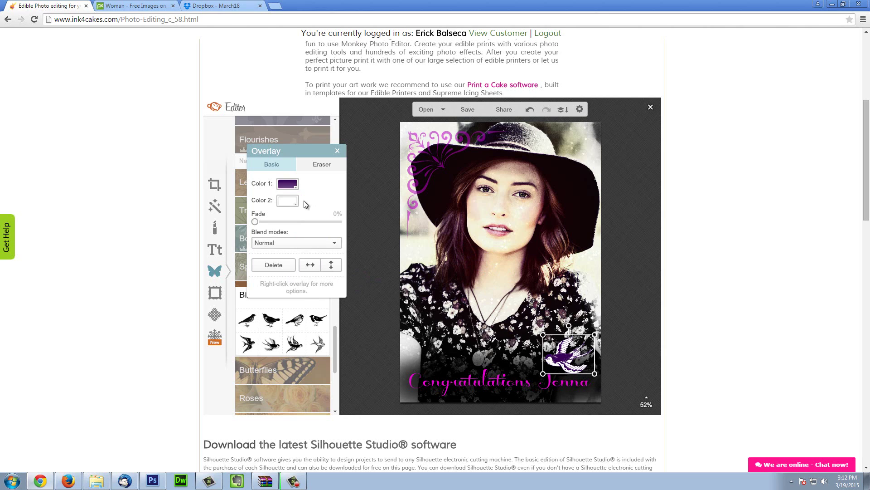
pyautogui.click(293, 203)
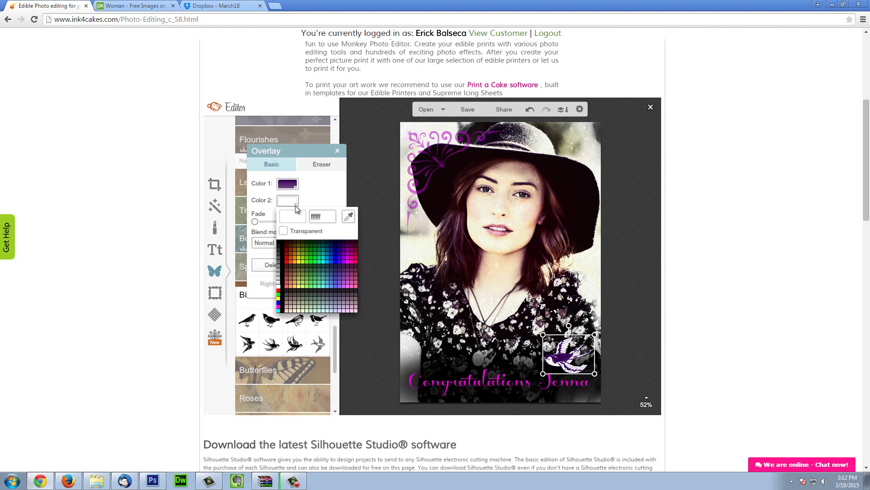
pyautogui.click(349, 217)
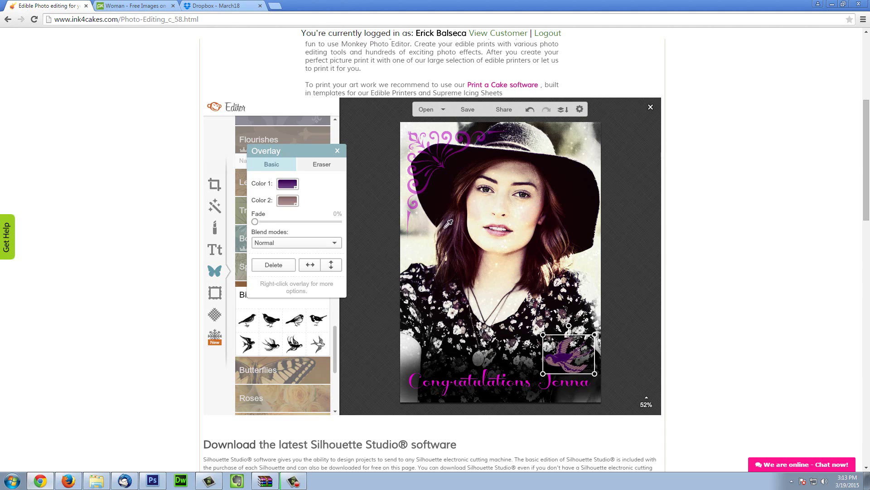
pyautogui.click(479, 212)
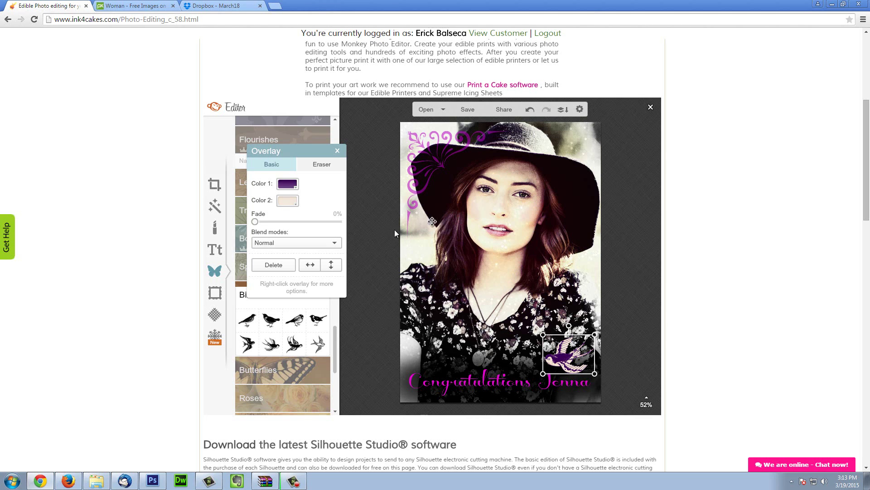
pyautogui.click(337, 152)
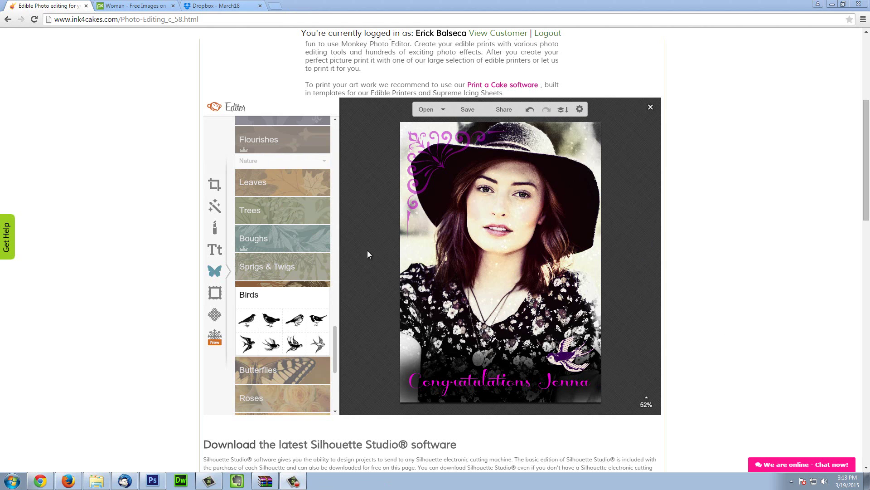
pyautogui.click(307, 283)
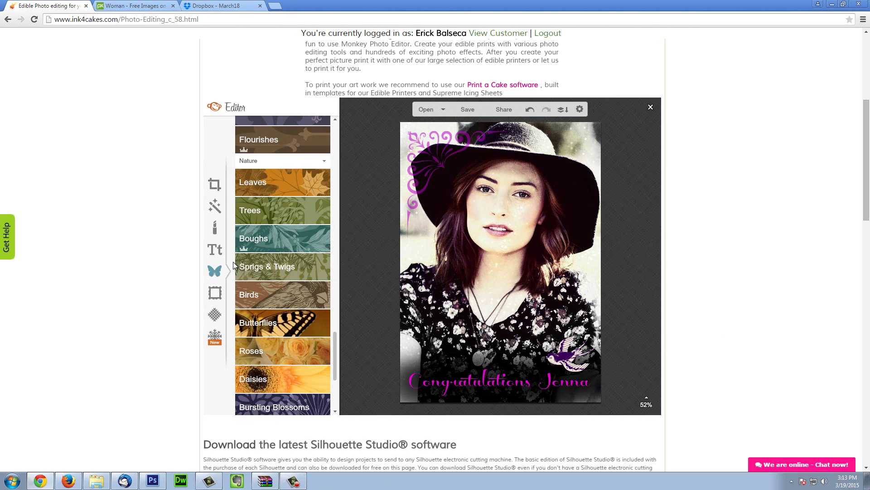
# - Try the Sketchedy, Craft Scissors and Museum Matte frames on the photo, cancelling each one
pyautogui.click(215, 293)
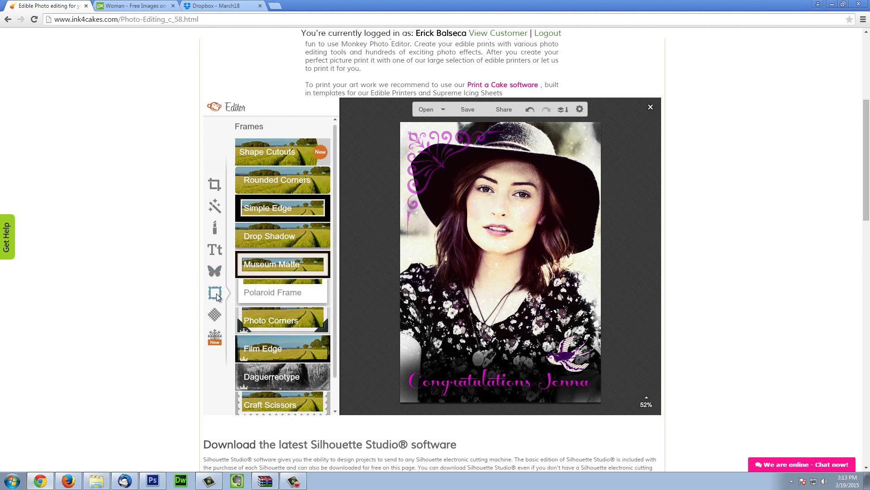
pyautogui.scroll(-1, 336, 312)
pyautogui.scroll(-2, 336, 313)
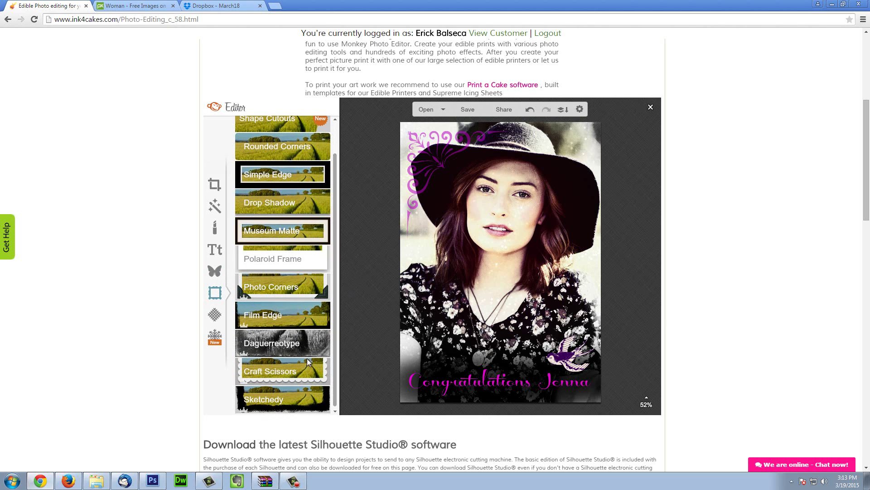
pyautogui.click(296, 387)
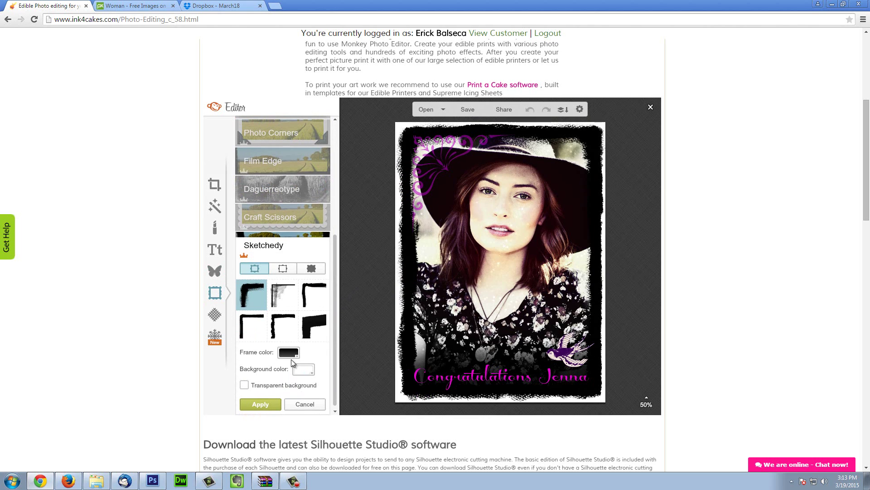
pyautogui.click(299, 406)
pyautogui.click(294, 374)
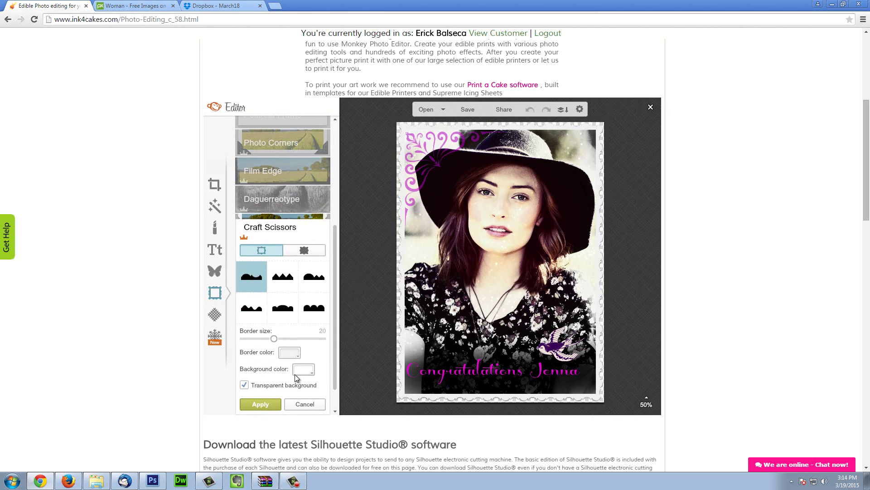
pyautogui.click(281, 313)
pyautogui.click(311, 402)
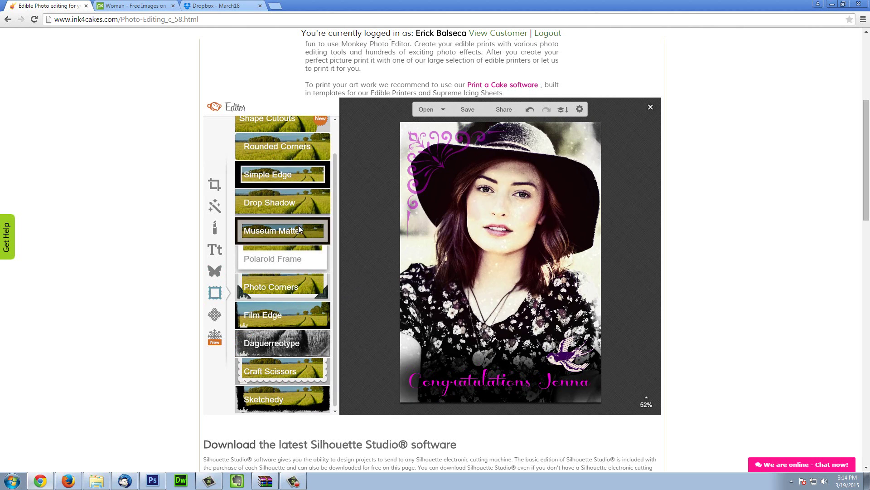
pyautogui.click(296, 223)
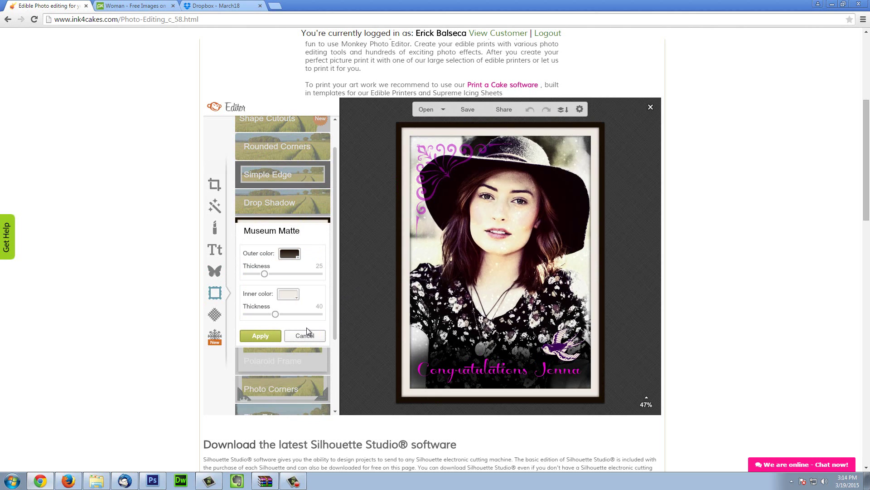
pyautogui.click(310, 340)
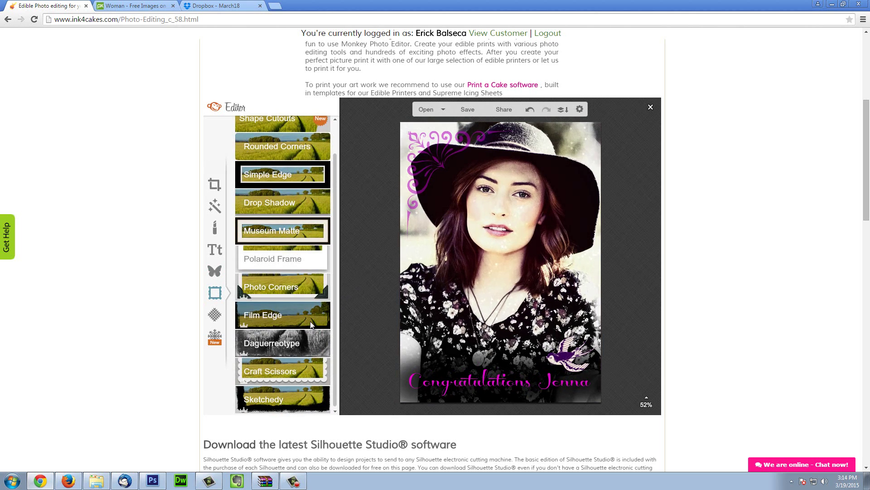
# - Apply the Craft Scissors frame in its filled cutout style, using the first edge pattern and a transparent background
pyautogui.click(307, 372)
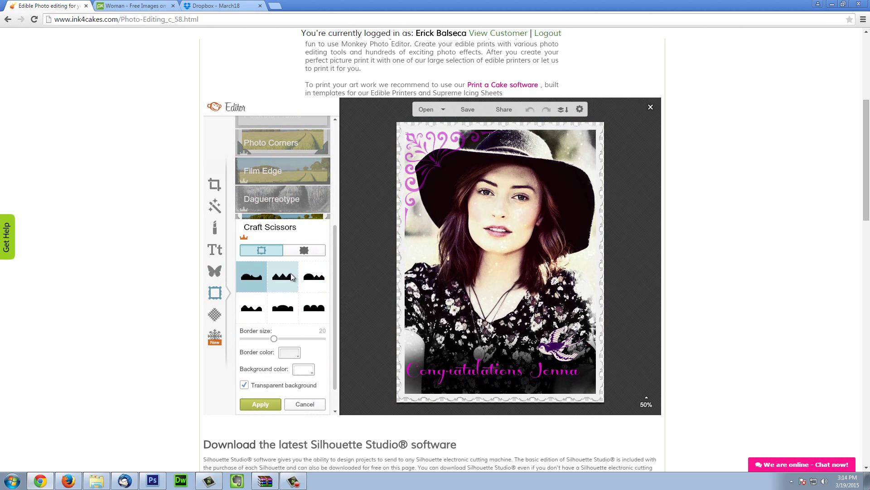
pyautogui.click(313, 277)
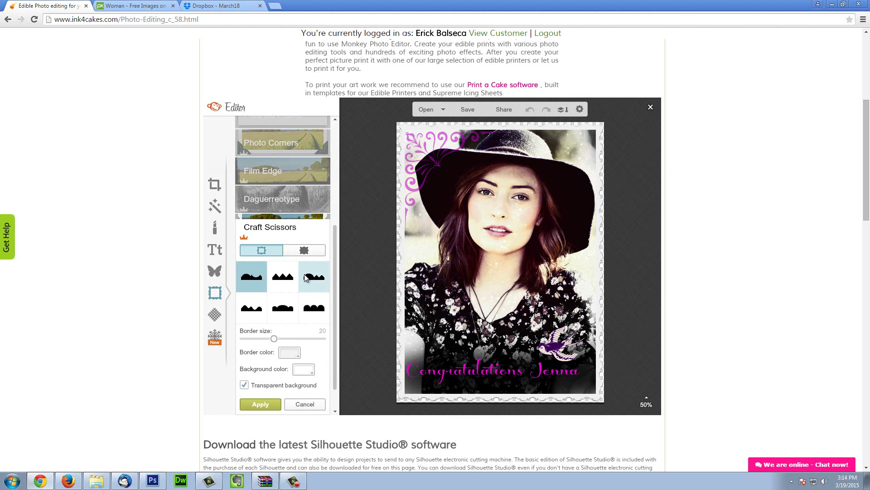
pyautogui.click(314, 308)
pyautogui.click(252, 308)
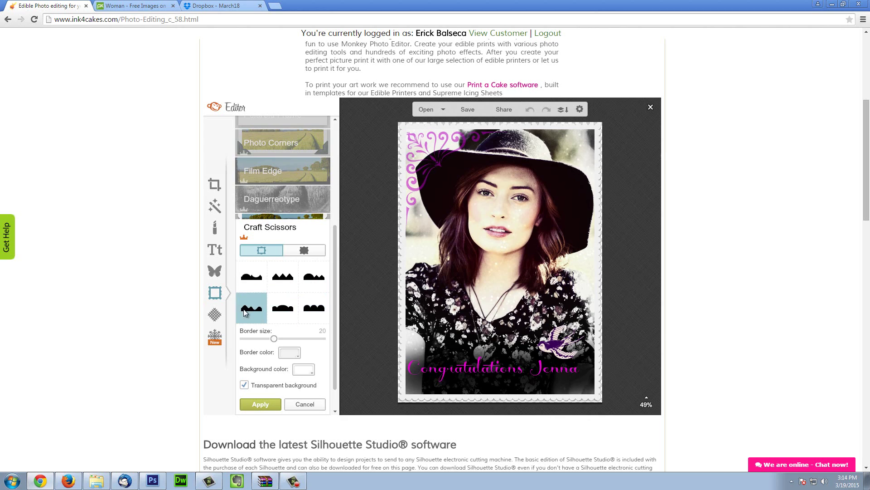
pyautogui.click(254, 279)
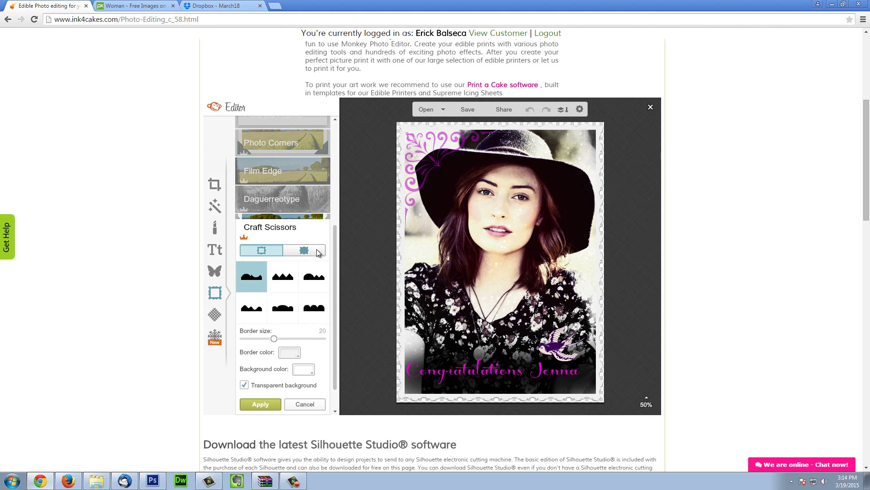
pyautogui.click(317, 249)
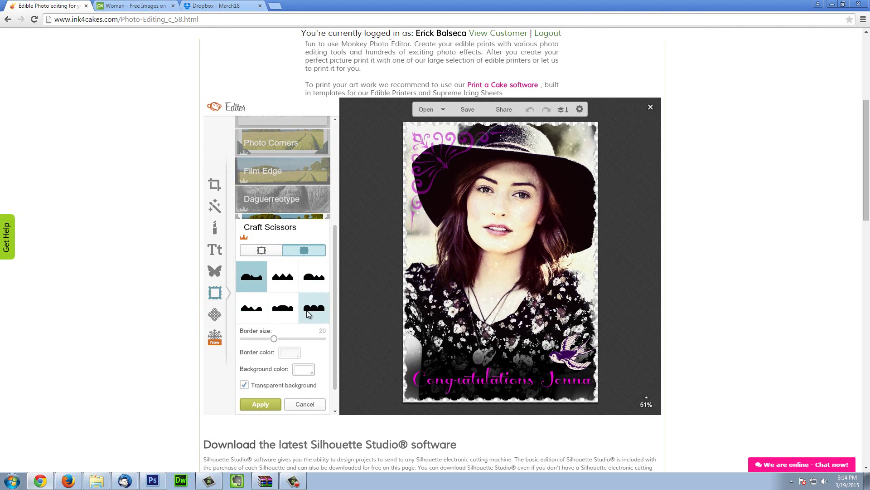
pyautogui.click(261, 405)
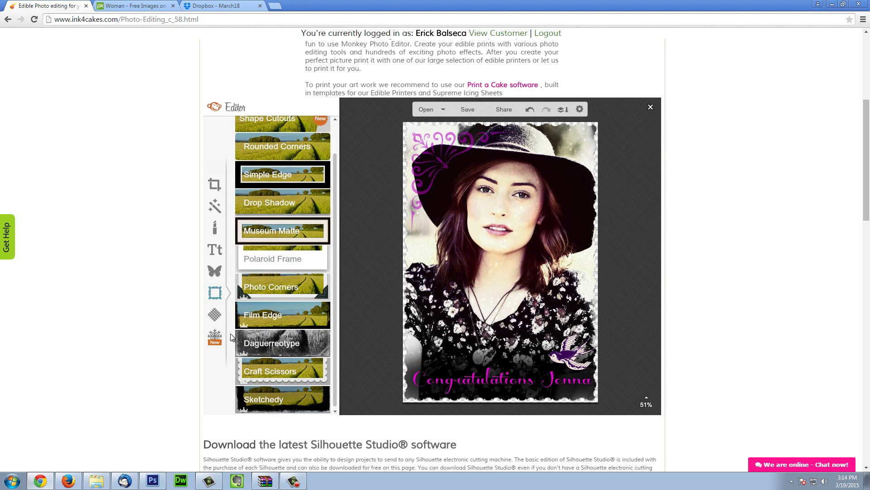
# - Try the first Light Trails texture on the photo, moving it across the dress and adjusting its size
pyautogui.click(215, 314)
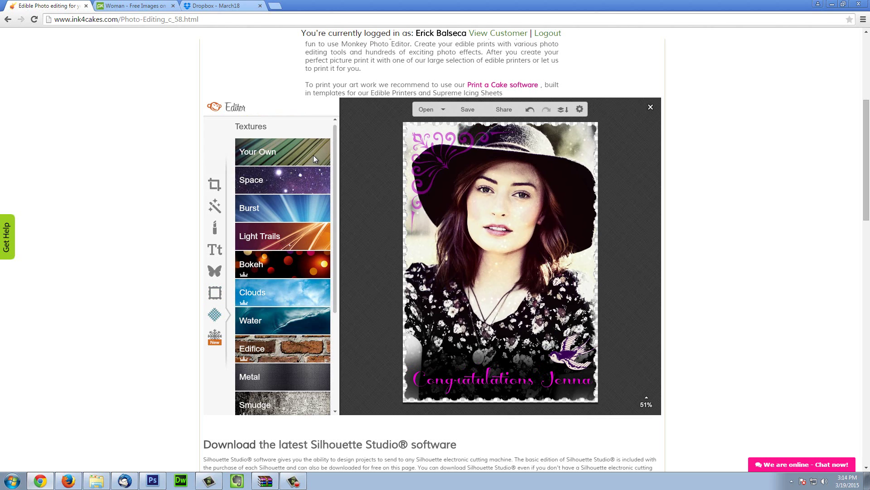
pyautogui.moveTo(335, 193); pyautogui.dragTo(337, 207)
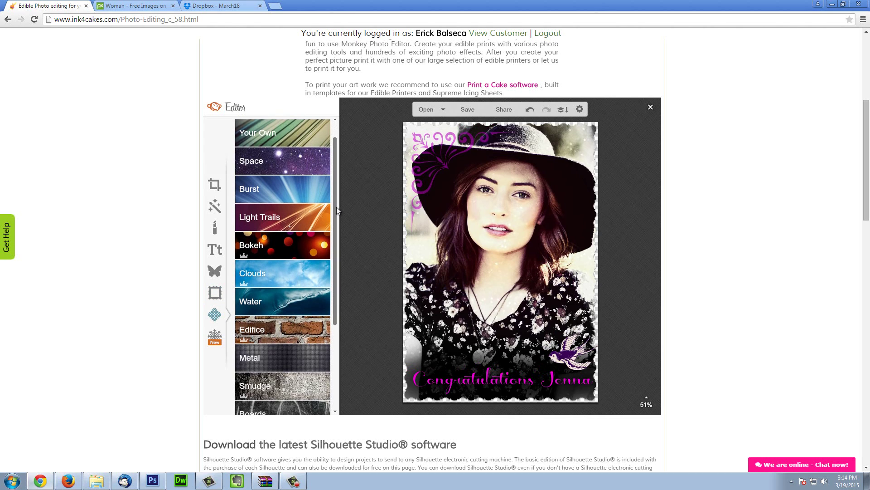
pyautogui.scroll(-3, 336, 267)
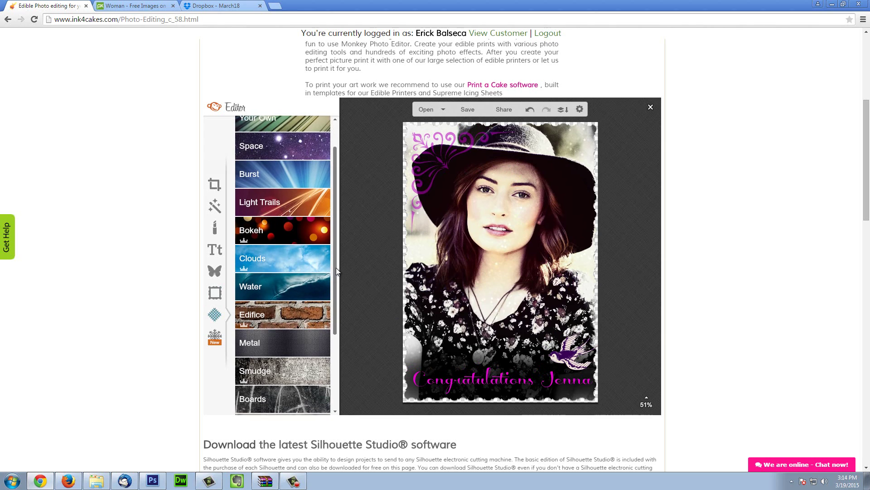
pyautogui.moveTo(342, 309)
pyautogui.mouseDown()
pyautogui.moveTo(345, 352)
pyautogui.moveTo(350, 225)
pyautogui.mouseUp()
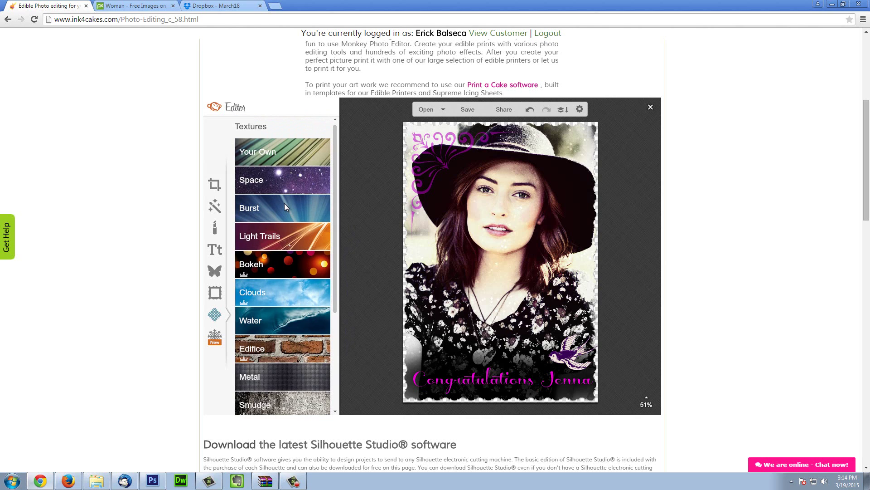
pyautogui.click(285, 234)
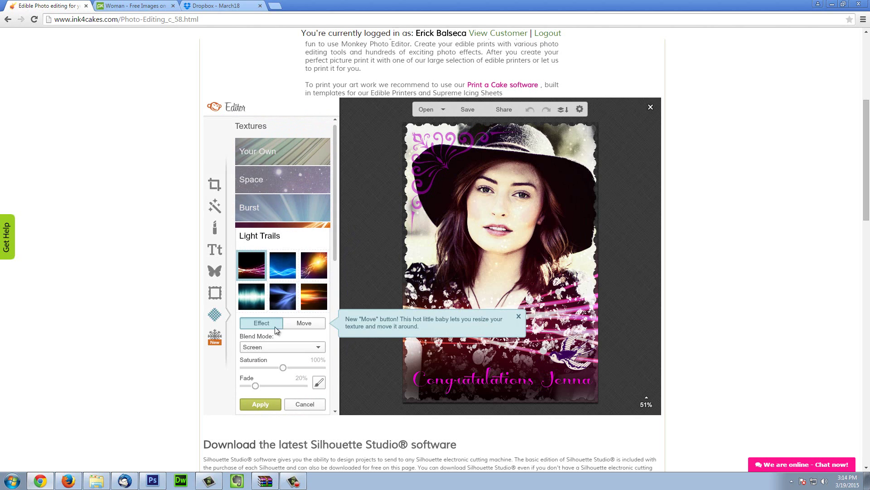
pyautogui.click(304, 323)
pyautogui.moveTo(541, 329); pyautogui.dragTo(584, 362)
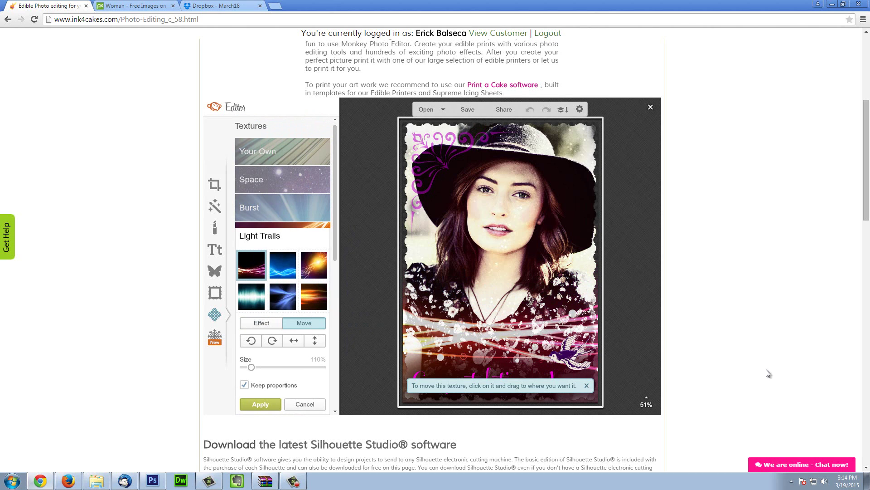
pyautogui.moveTo(251, 366)
pyautogui.mouseDown()
pyautogui.moveTo(289, 368)
pyautogui.moveTo(245, 367)
pyautogui.mouseUp()
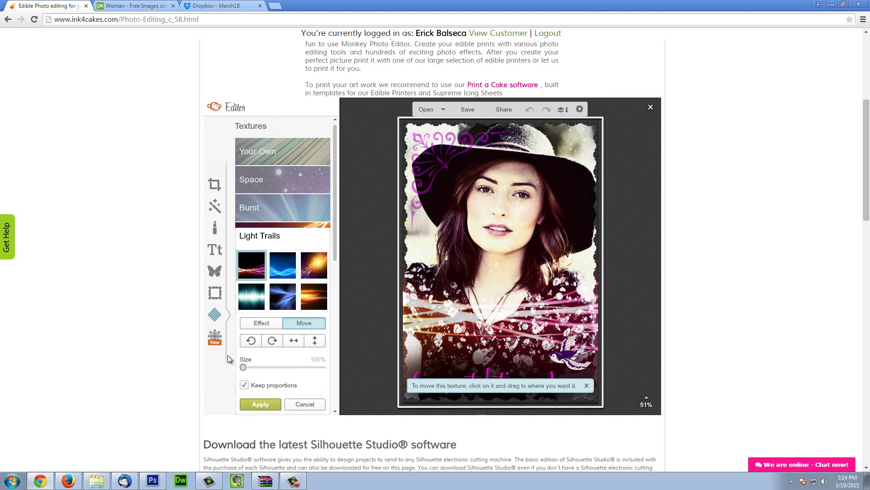
# - Preview the other Light Trails textures on the photo and cancel the effect
pyautogui.click(289, 268)
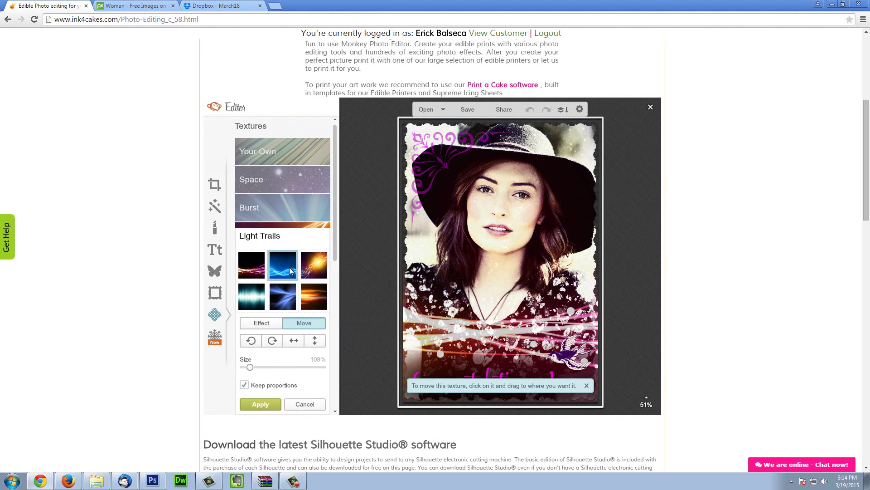
pyautogui.click(315, 267)
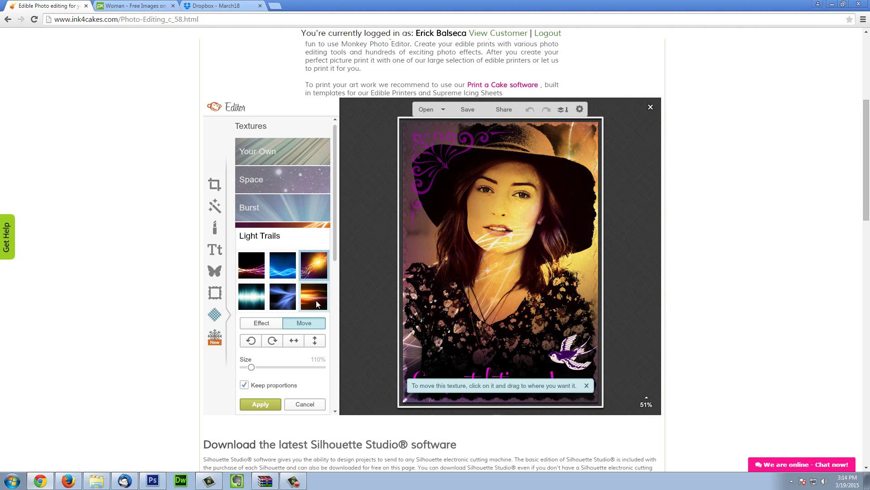
pyautogui.click(284, 298)
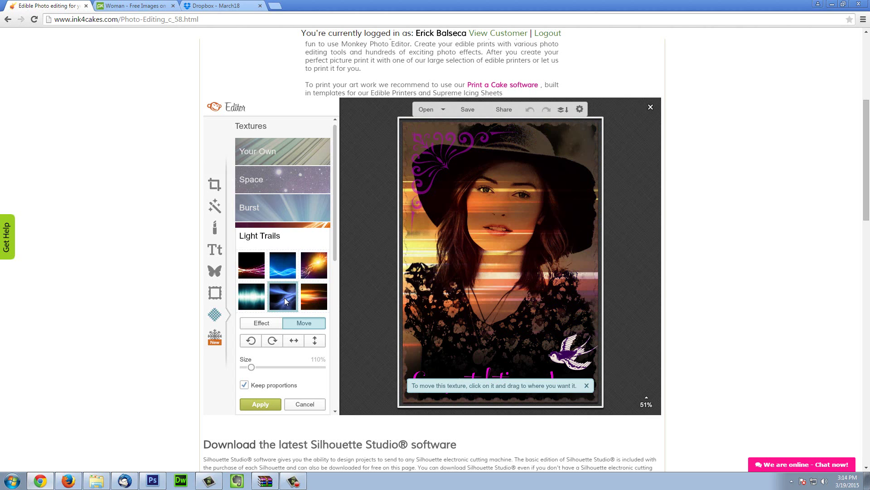
pyautogui.click(253, 297)
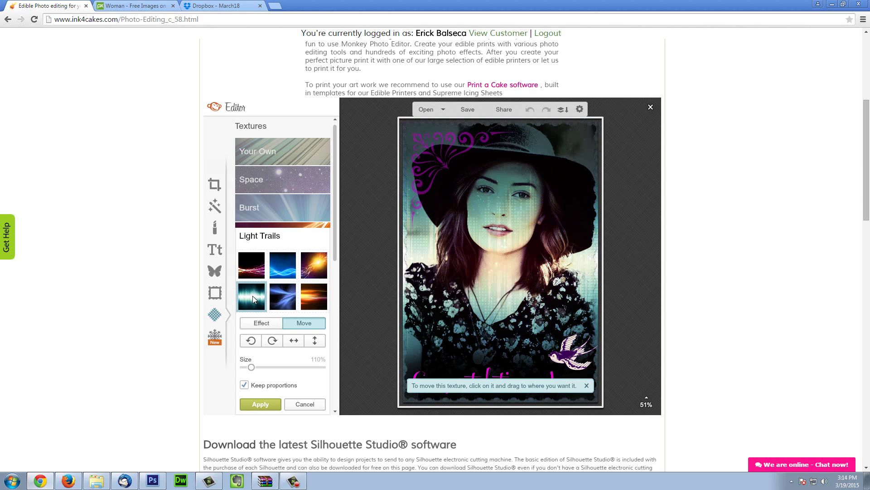
pyautogui.click(310, 271)
pyautogui.click(319, 405)
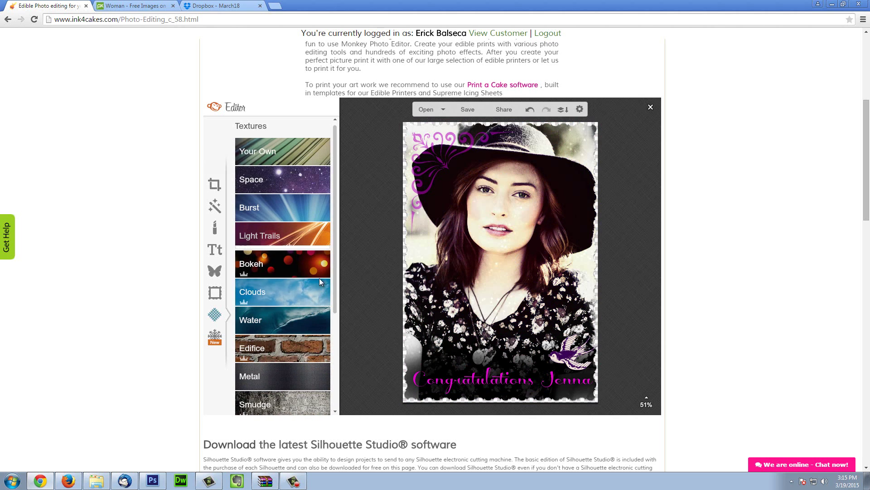
# - Try the first Space texture in Multiply mode with about 42% fade and cancel it
pyautogui.click(295, 181)
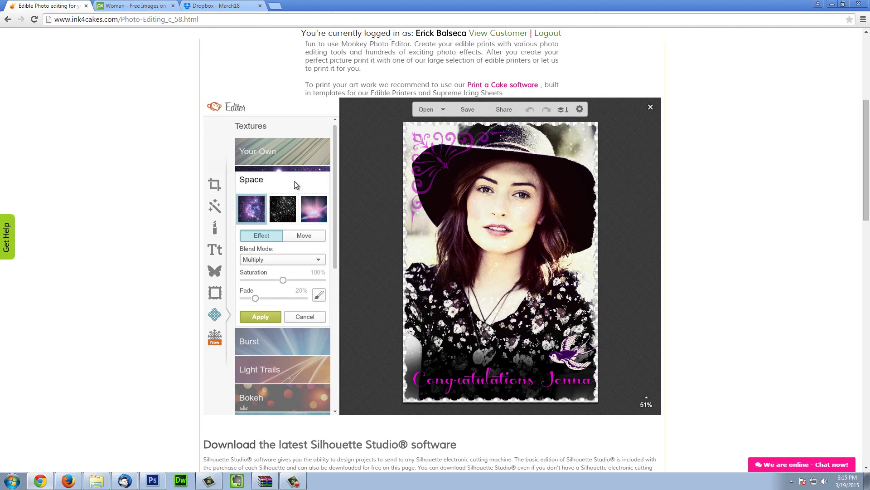
pyautogui.moveTo(255, 298); pyautogui.dragTo(282, 298)
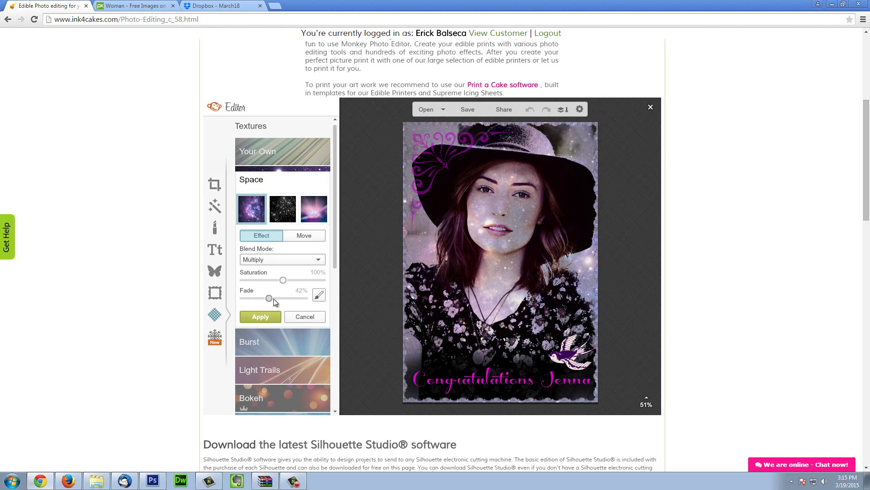
pyautogui.click(293, 316)
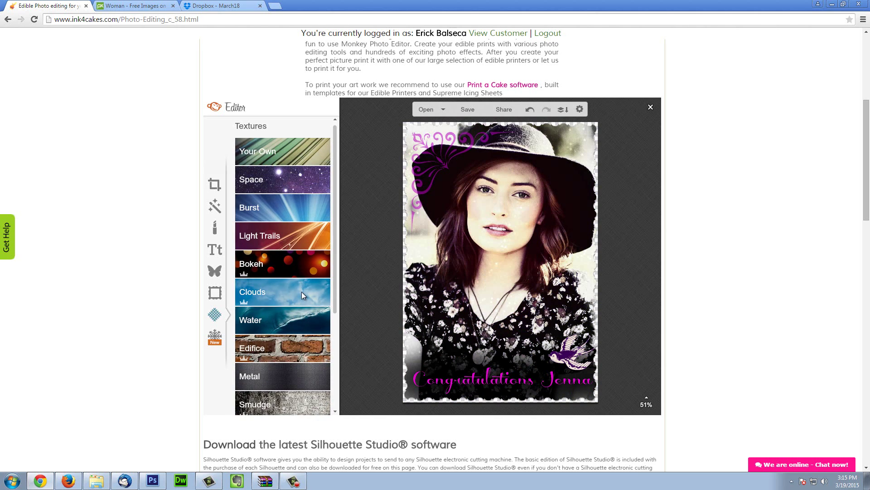
# - Preview the different Clouds textures on the photo in Multiply mode
pyautogui.click(301, 292)
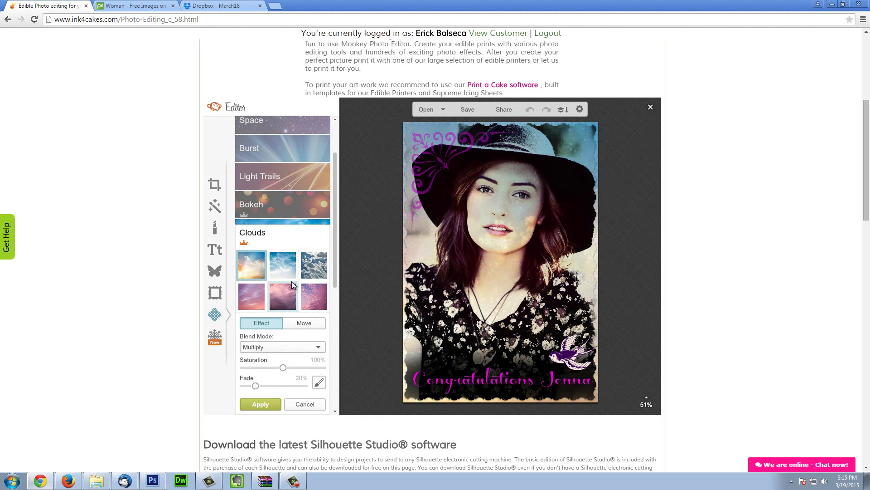
pyautogui.click(277, 268)
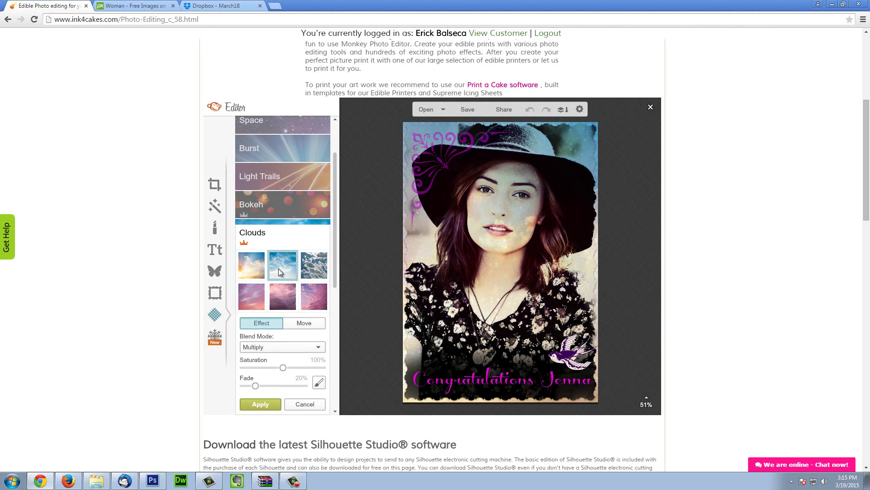
pyautogui.click(304, 264)
pyautogui.click(286, 296)
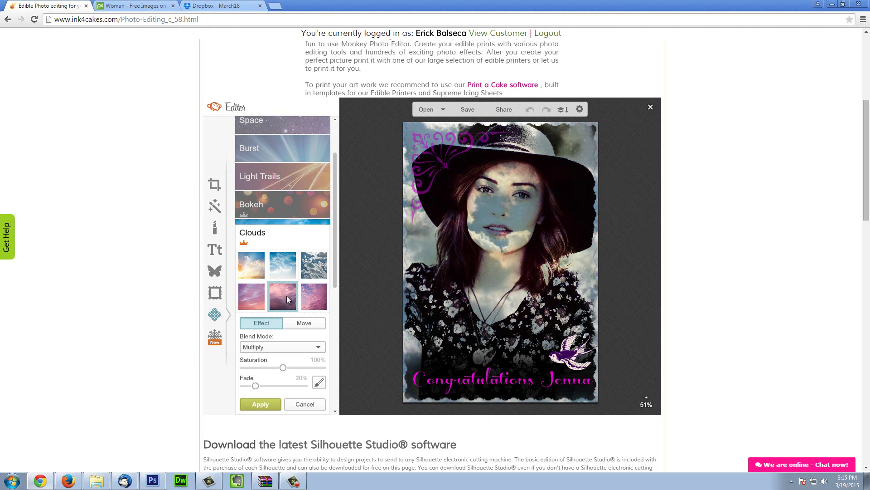
pyautogui.click(314, 299)
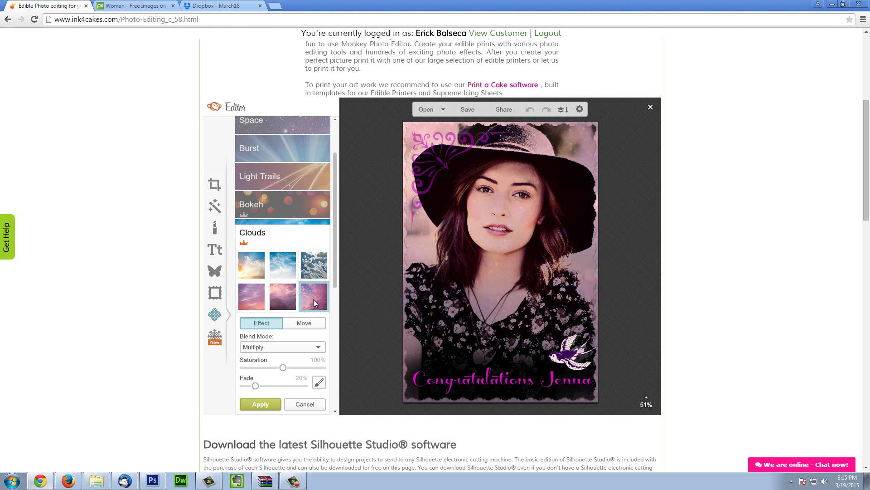
pyautogui.click(253, 300)
# - Apply the first Clouds texture, blue sky with a warm glow, in Multiply mode with about 62% fade
pyautogui.click(251, 266)
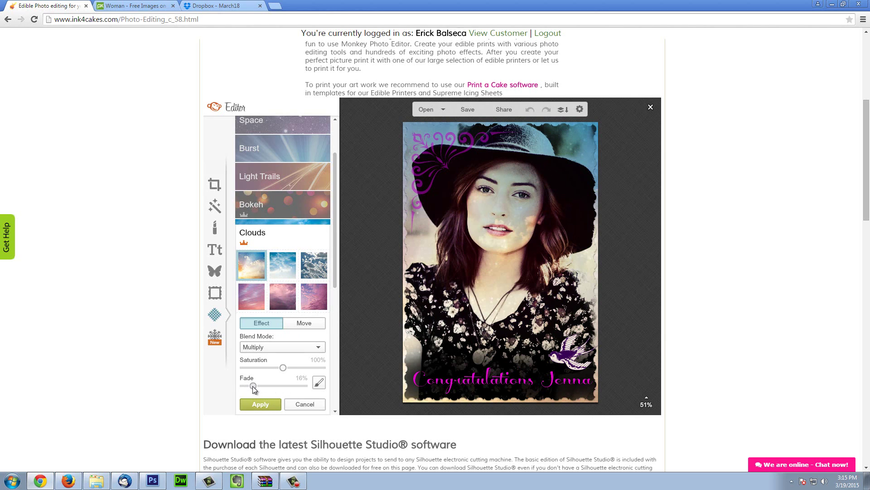
pyautogui.moveTo(249, 385); pyautogui.dragTo(281, 390)
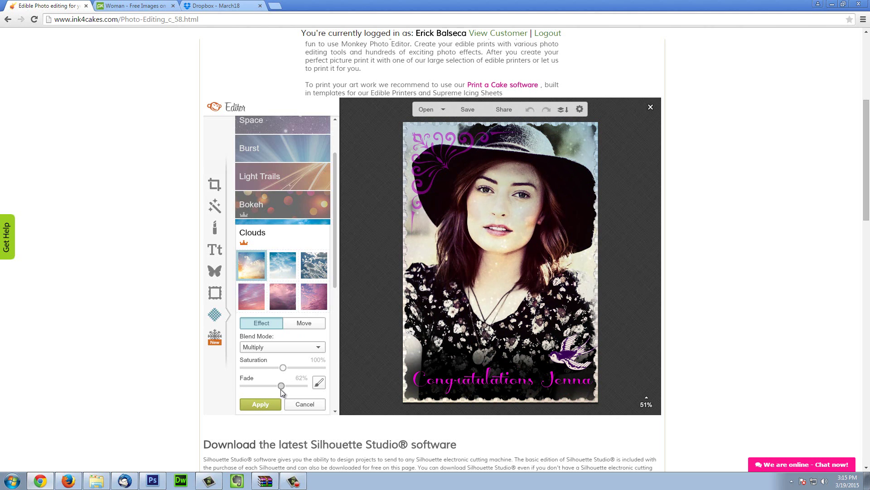
pyautogui.click(265, 406)
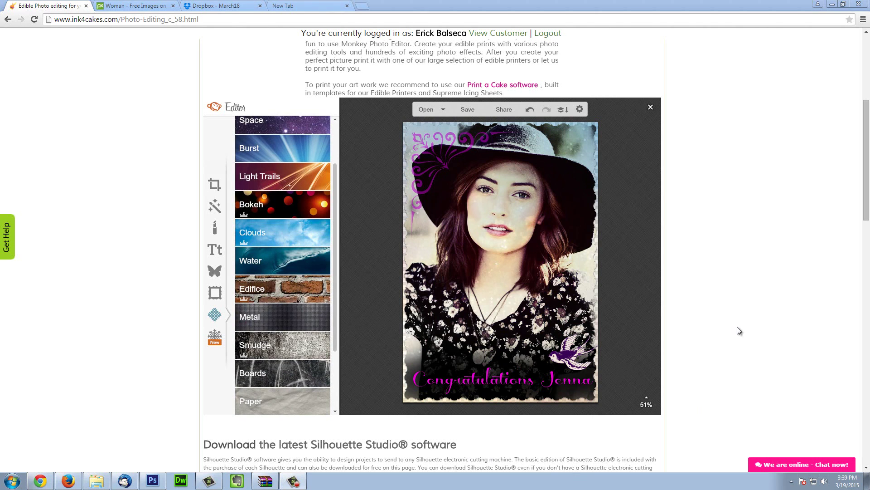
# - Open the Vampires theme and look through its costume effects
pyautogui.click(213, 336)
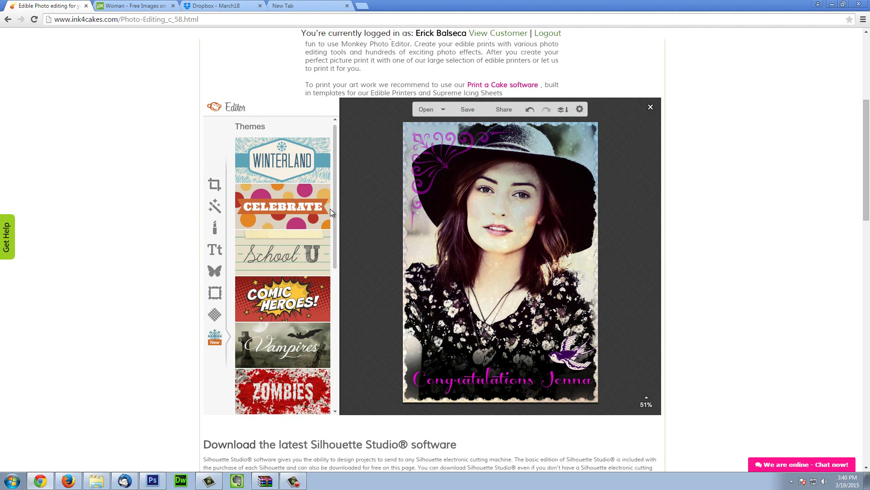
pyautogui.moveTo(335, 203); pyautogui.dragTo(341, 260)
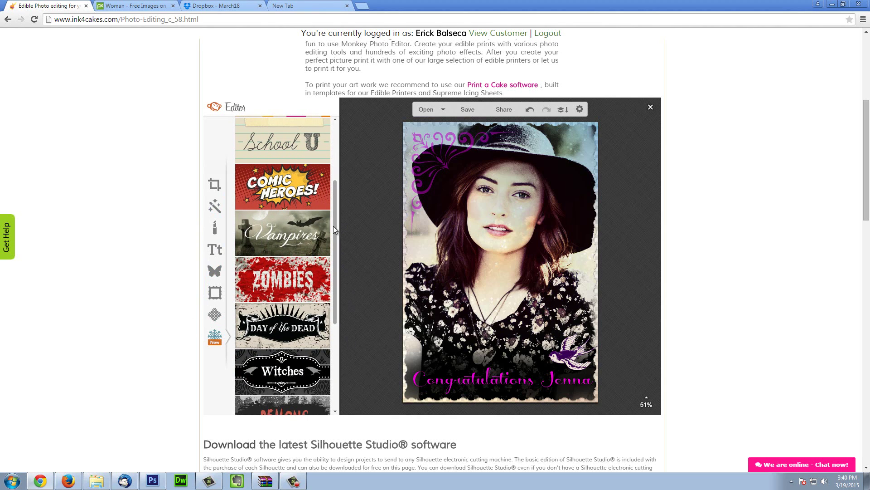
pyautogui.click(284, 230)
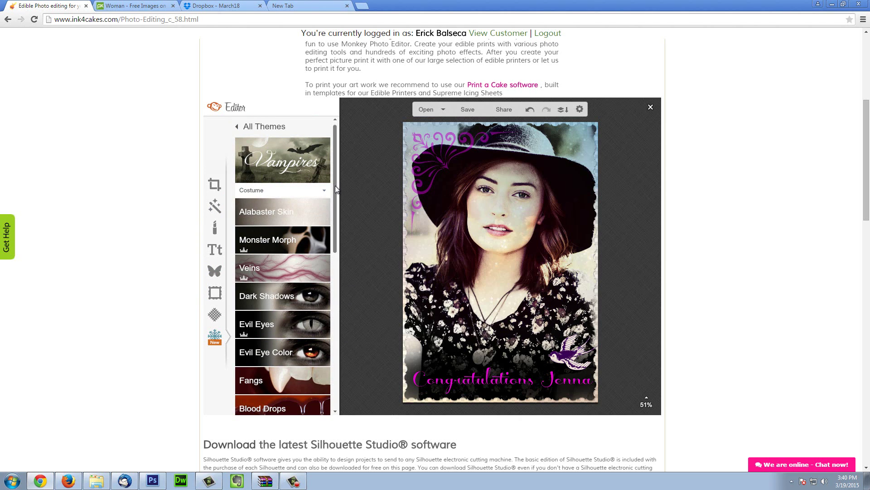
pyautogui.moveTo(335, 185); pyautogui.dragTo(334, 197)
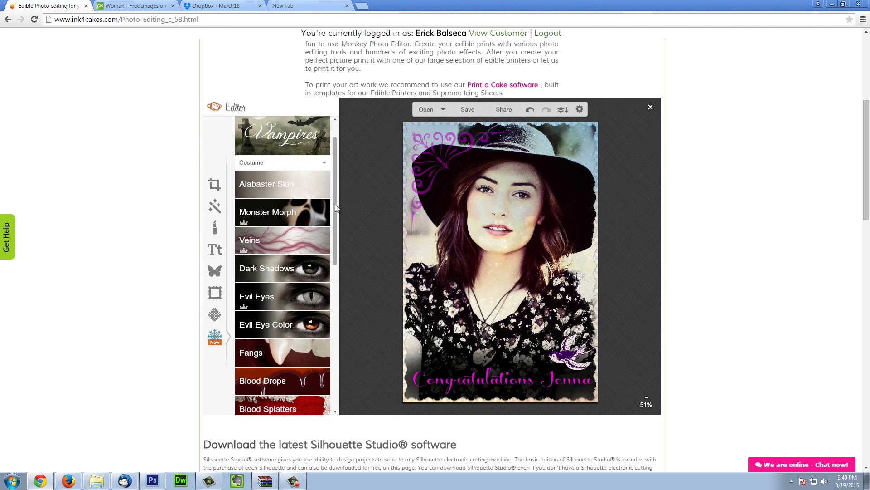
pyautogui.scroll(-1, 336, 204)
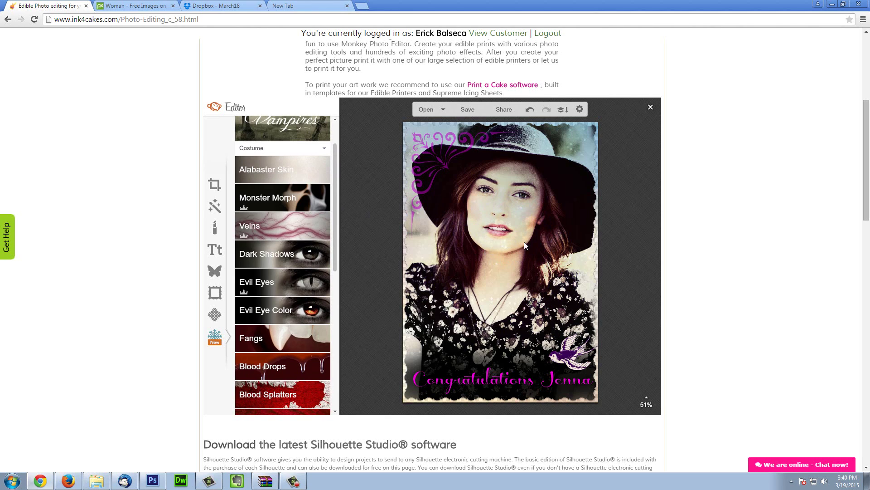
pyautogui.scroll(-1, 334, 256)
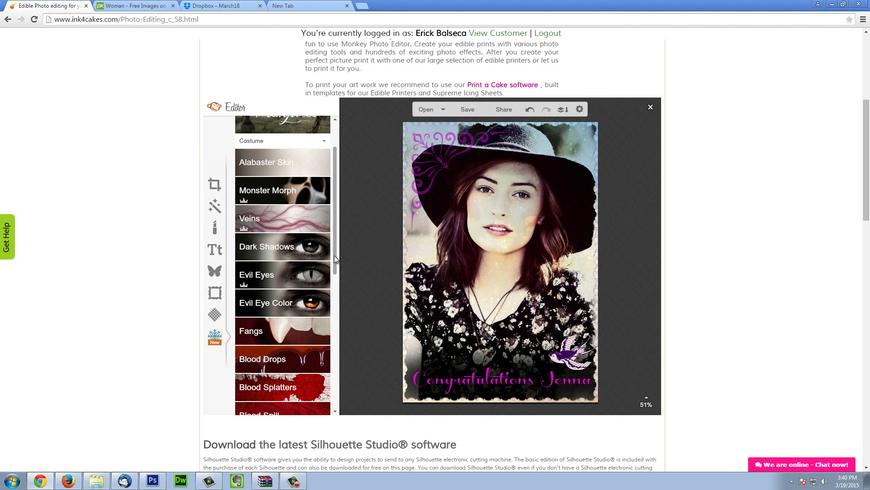
# - View the usage tips for the Alabaster Skin and Veins costume effects, cancelling each effect without applying it
pyautogui.click(300, 165)
pyautogui.click(320, 164)
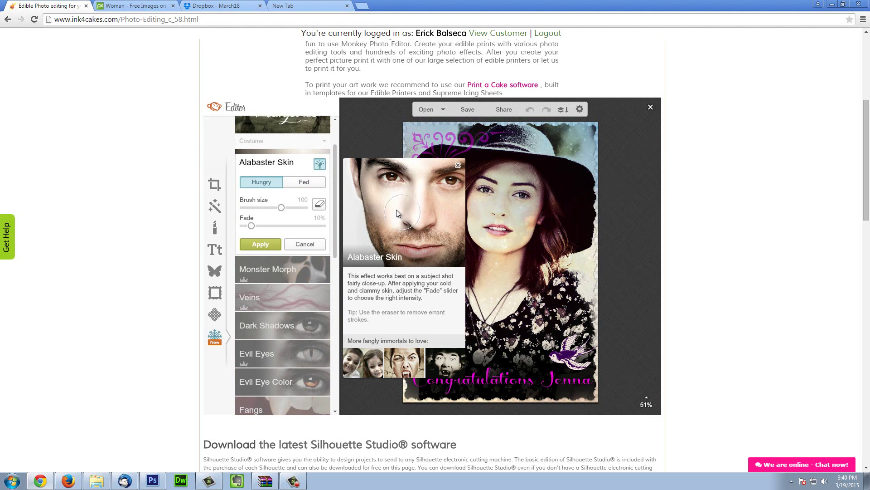
pyautogui.click(458, 165)
pyautogui.click(299, 245)
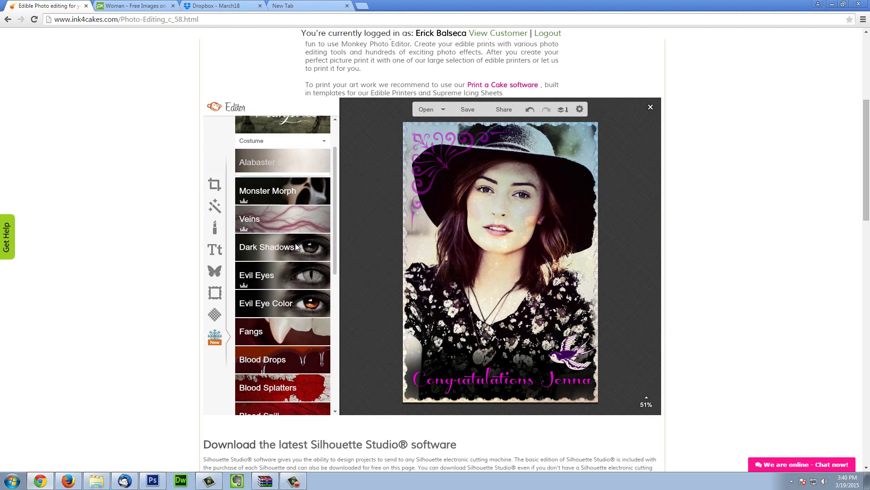
pyautogui.click(285, 220)
pyautogui.click(320, 221)
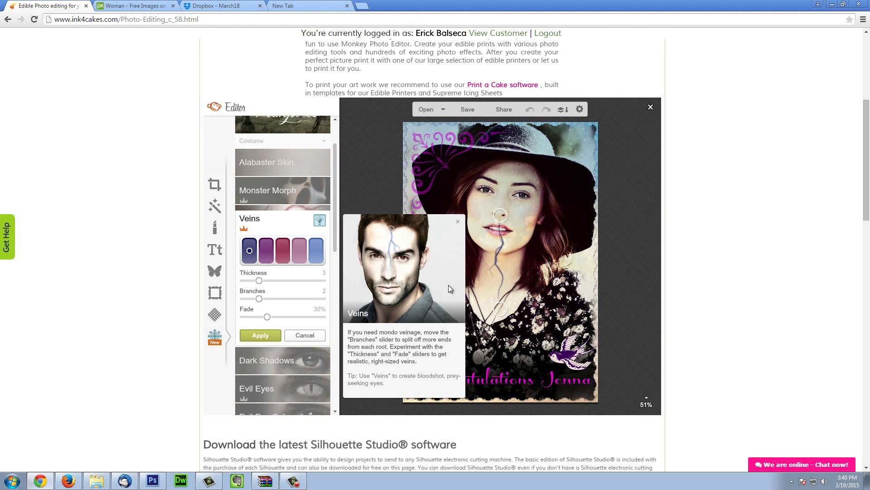
pyautogui.click(299, 334)
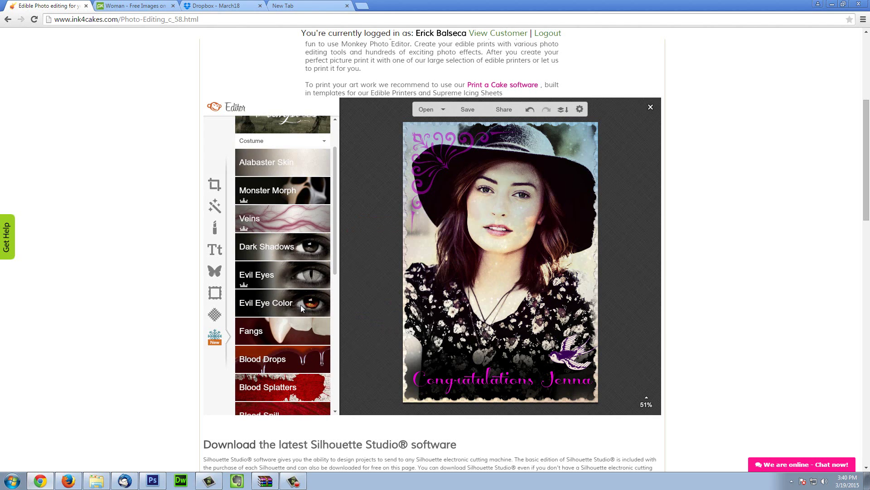
# - Preview the Dracula Dusk and Macabre Tarnish effects of the Vampires theme on the photo and cancel each one
pyautogui.scroll(-5, 333, 273)
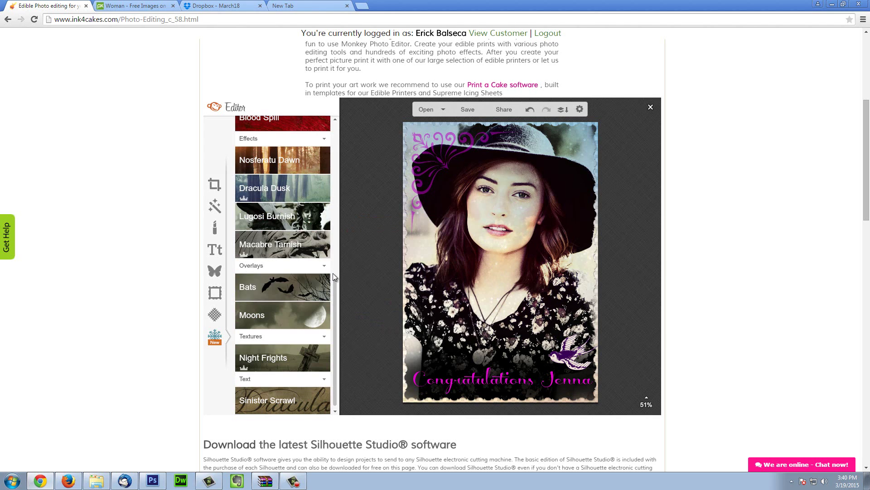
pyautogui.scroll(3, 335, 271)
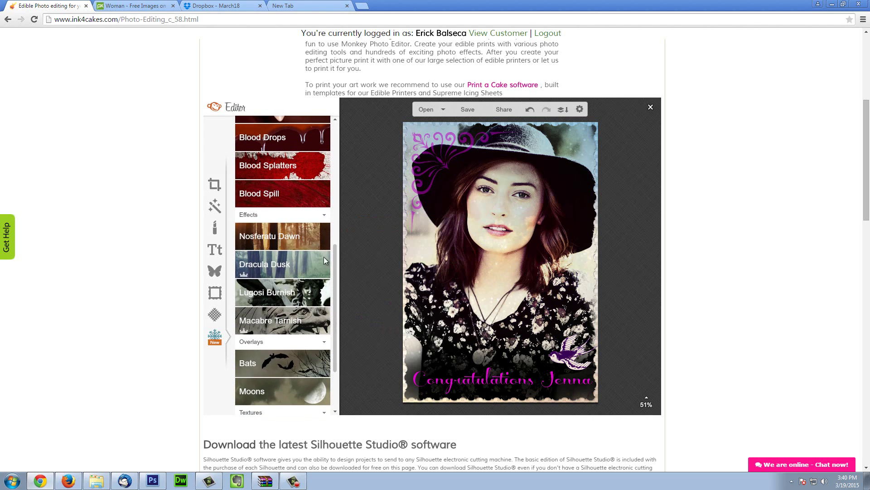
pyautogui.scroll(-1, 333, 265)
pyautogui.click(321, 249)
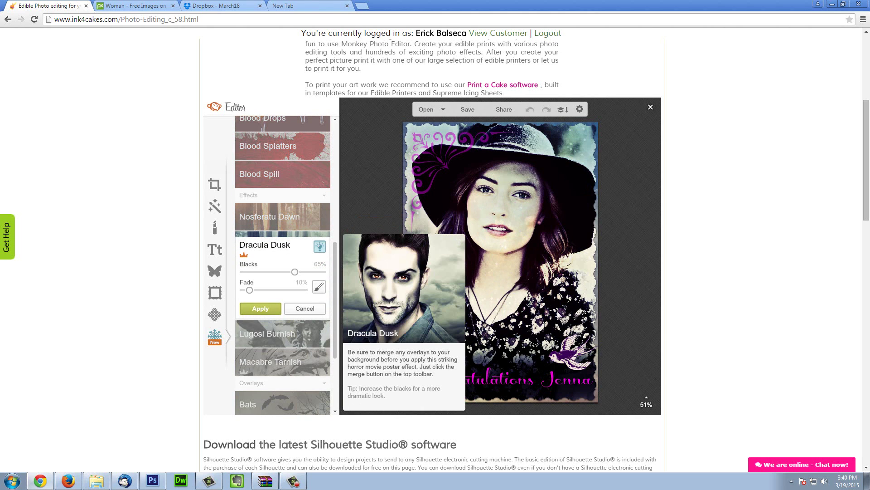
pyautogui.click(316, 312)
pyautogui.click(304, 301)
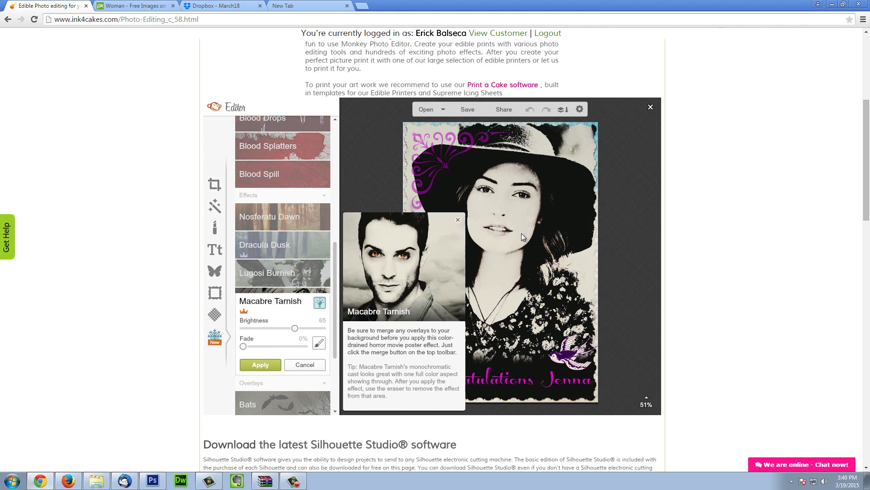
pyautogui.click(305, 364)
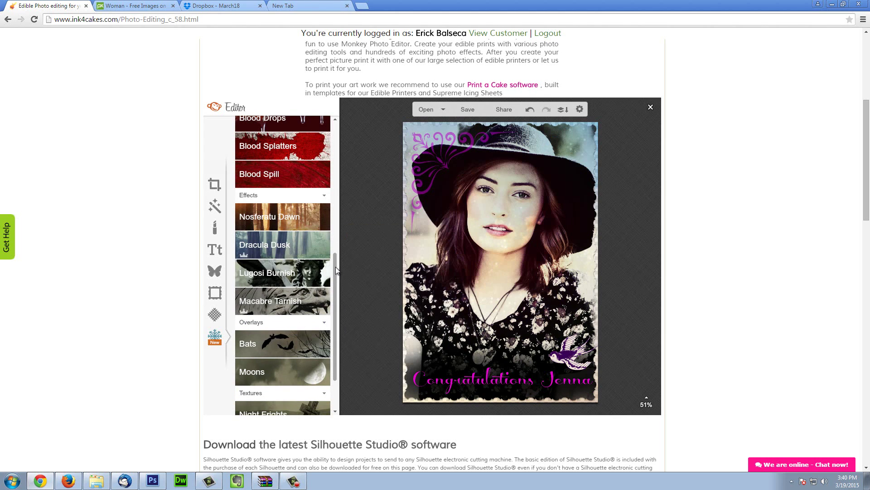
# - Try the last basic Bats overlay near the photo's upper-right corner and remove it
pyautogui.moveTo(335, 266); pyautogui.dragTo(335, 302)
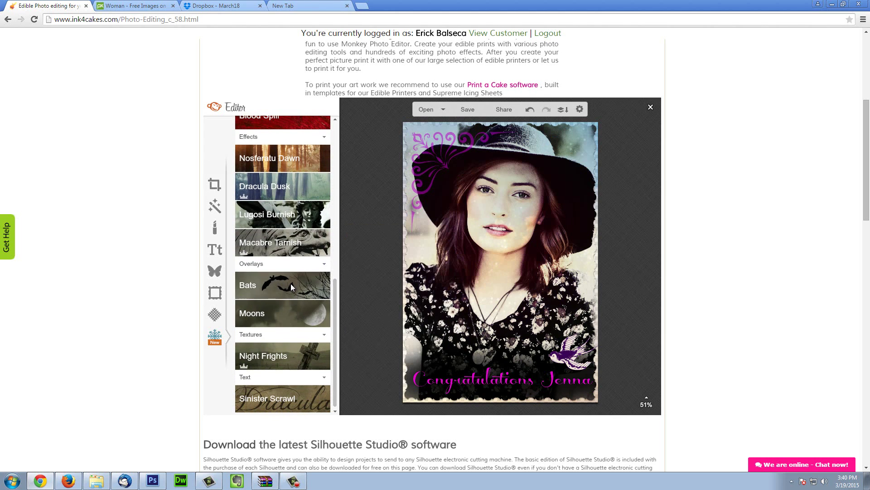
pyautogui.click(325, 286)
pyautogui.click(326, 339)
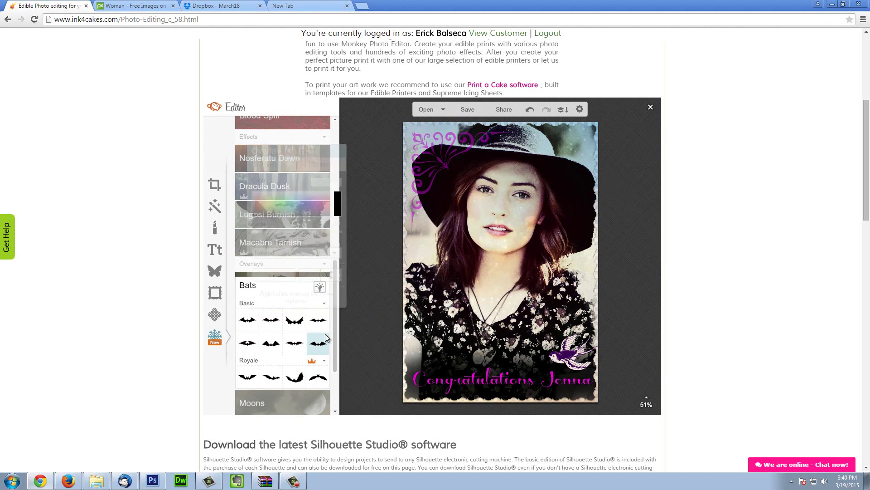
pyautogui.moveTo(508, 254); pyautogui.dragTo(558, 145)
pyautogui.click(274, 277)
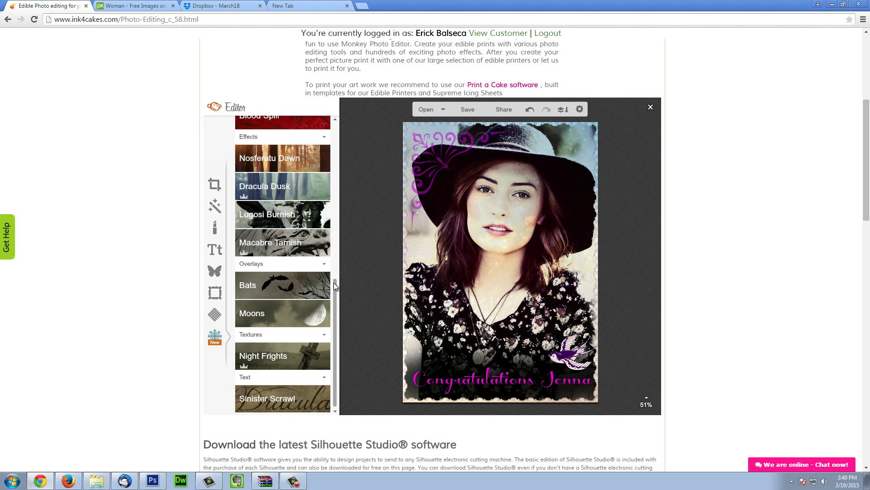
# - Preview several Night Frights textures on the photo in Multiply mode, ending with the first one, and cancel the effect
pyautogui.click(291, 358)
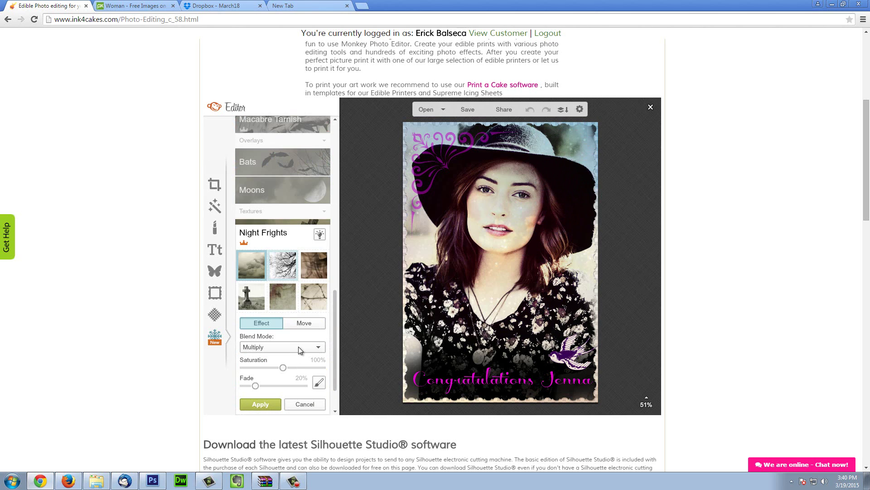
pyautogui.click(283, 265)
pyautogui.click(313, 269)
pyautogui.click(313, 298)
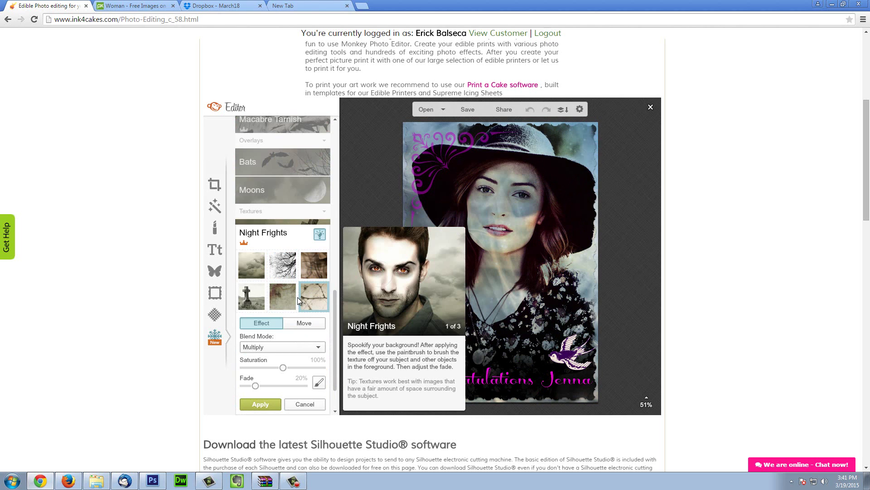
pyautogui.click(281, 301)
pyautogui.click(254, 271)
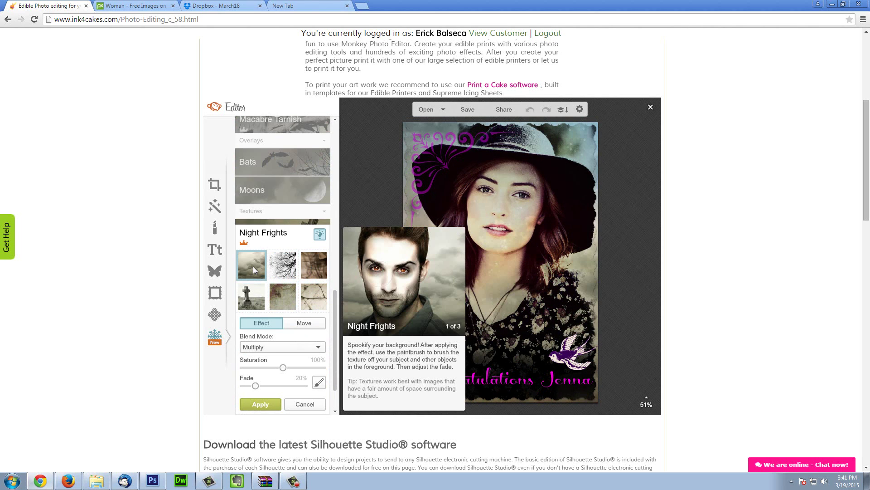
pyautogui.click(294, 405)
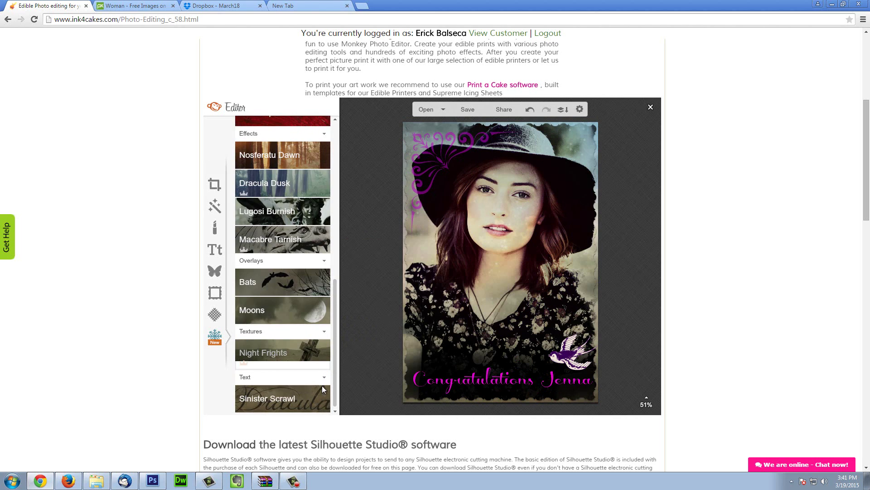
# - Look at the Sinister Scrawl fonts, then return to the list of all themes and browse it
pyautogui.click(311, 396)
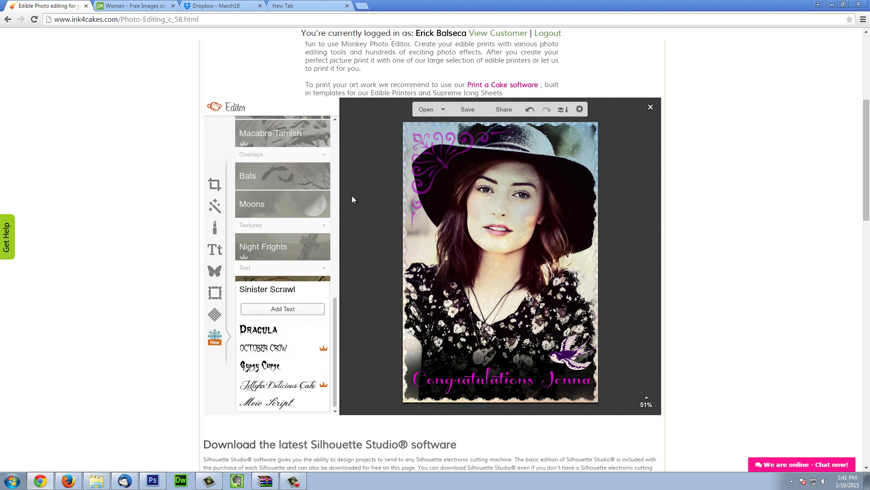
pyautogui.moveTo(336, 314)
pyautogui.mouseDown()
pyautogui.moveTo(350, 181)
pyautogui.moveTo(325, 165)
pyautogui.moveTo(341, 230)
pyautogui.moveTo(334, 325)
pyautogui.moveTo(334, 192)
pyautogui.moveTo(341, 313)
pyautogui.mouseUp()
pyautogui.click(324, 168)
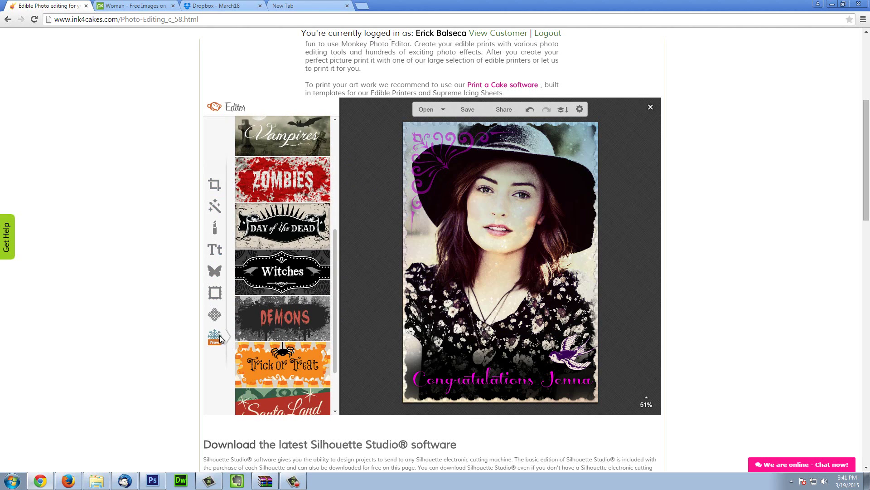
pyautogui.moveTo(334, 320); pyautogui.dragTo(326, 299)
pyautogui.moveTo(292, 483)
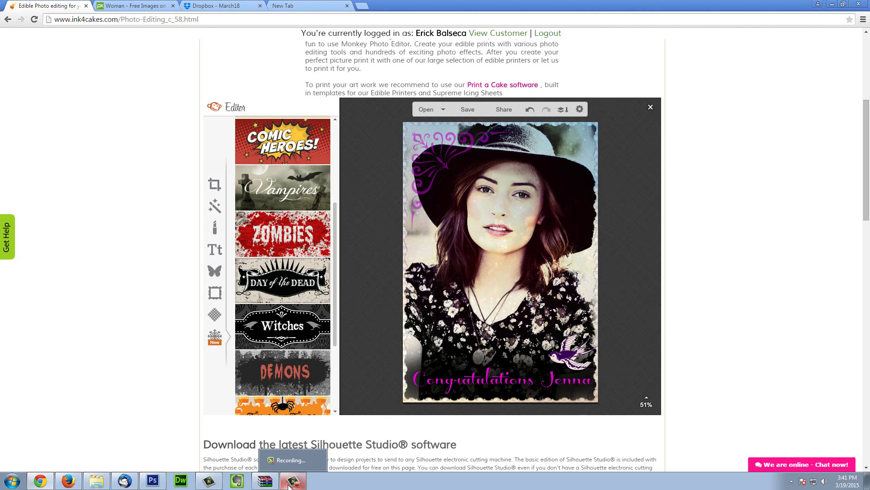
pyautogui.click(292, 482)
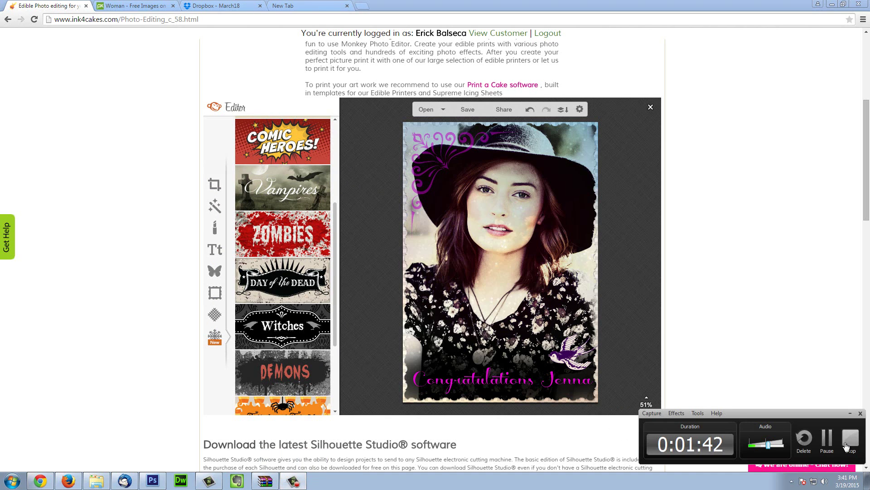